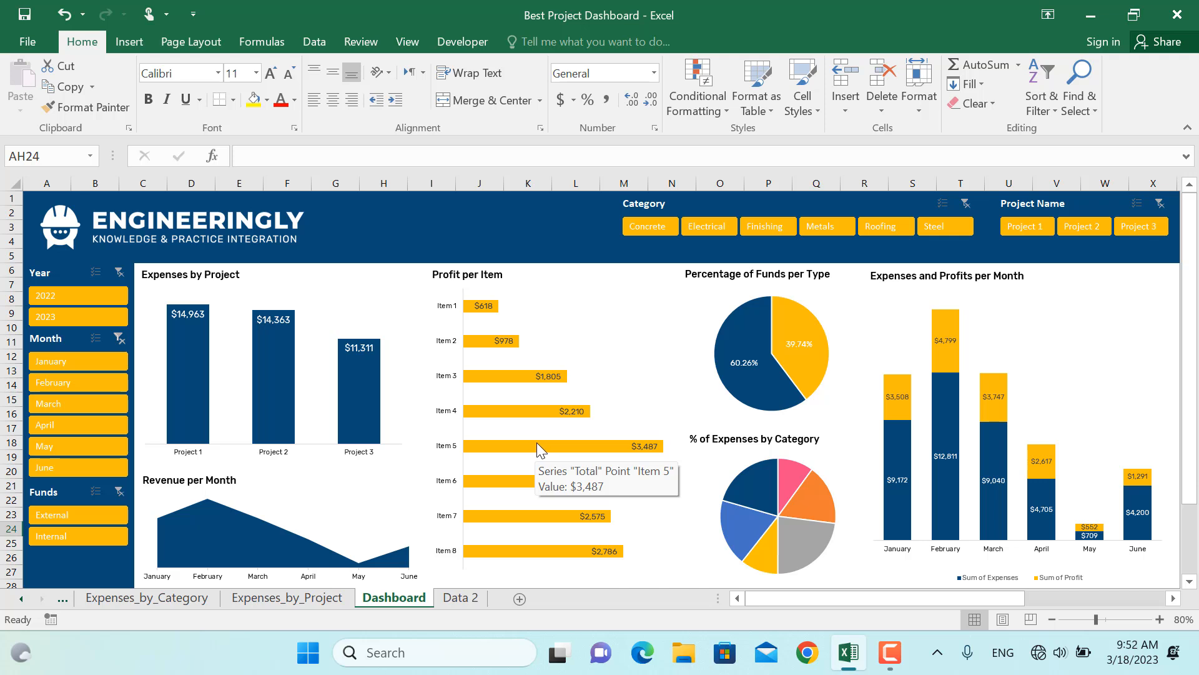
# Try the Category and Year slicers on the dashboard to filter the charts, clearing each filter afterwards
pyautogui.click(643, 228)
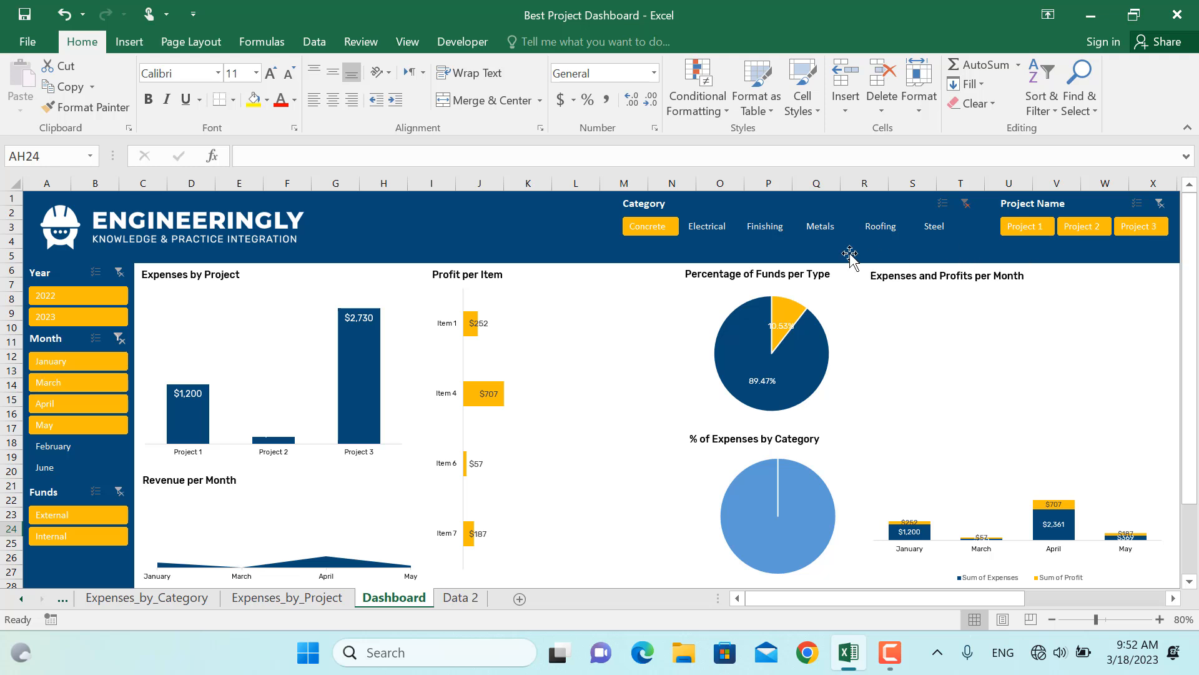
pyautogui.keyDown('ctrl'); pyautogui.click(722, 231); pyautogui.keyUp('ctrl')
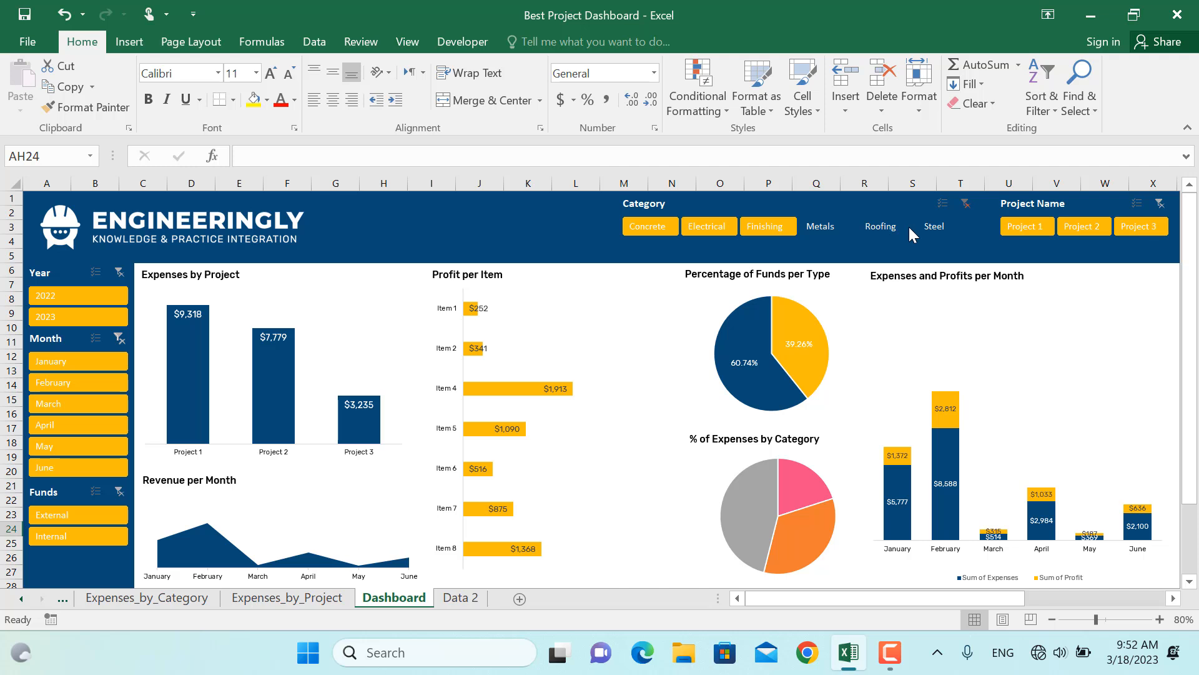
pyautogui.click(971, 204)
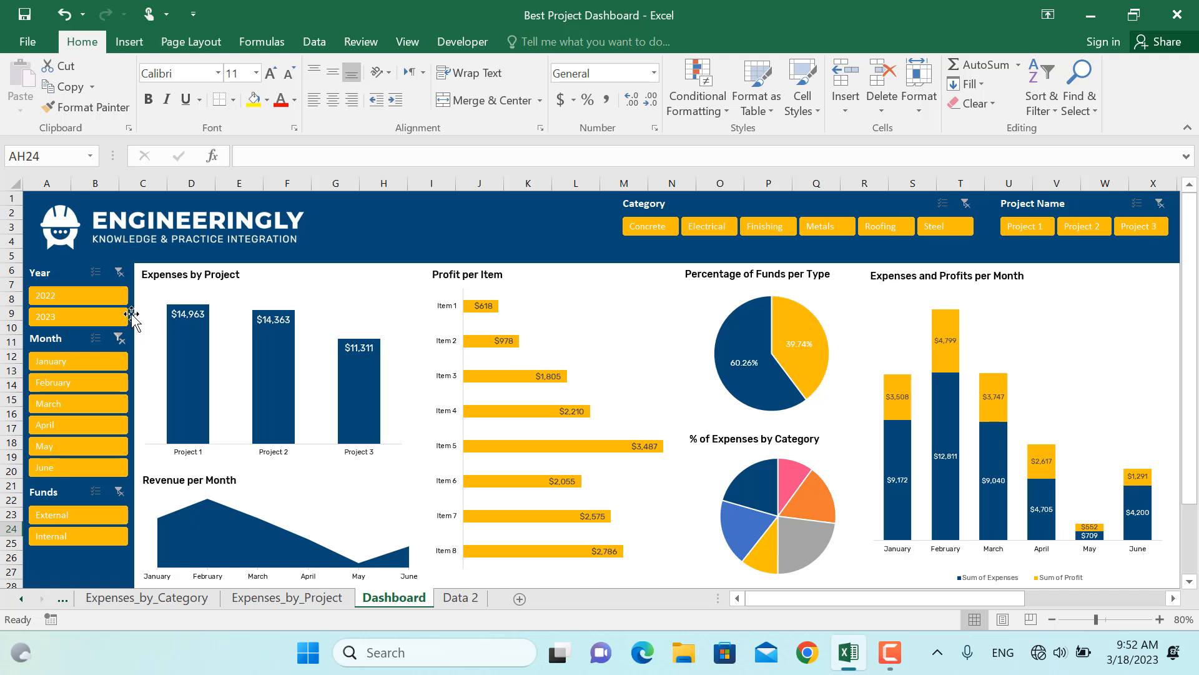
pyautogui.click(95, 315)
pyautogui.click(94, 296)
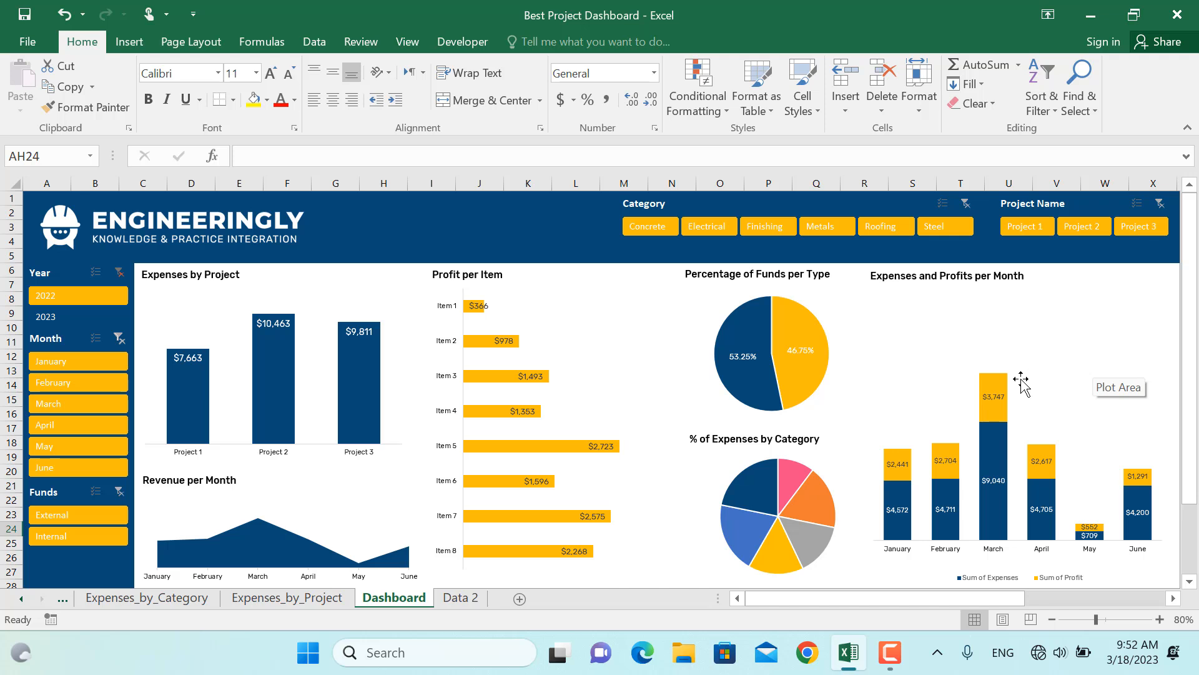
pyautogui.click(80, 318)
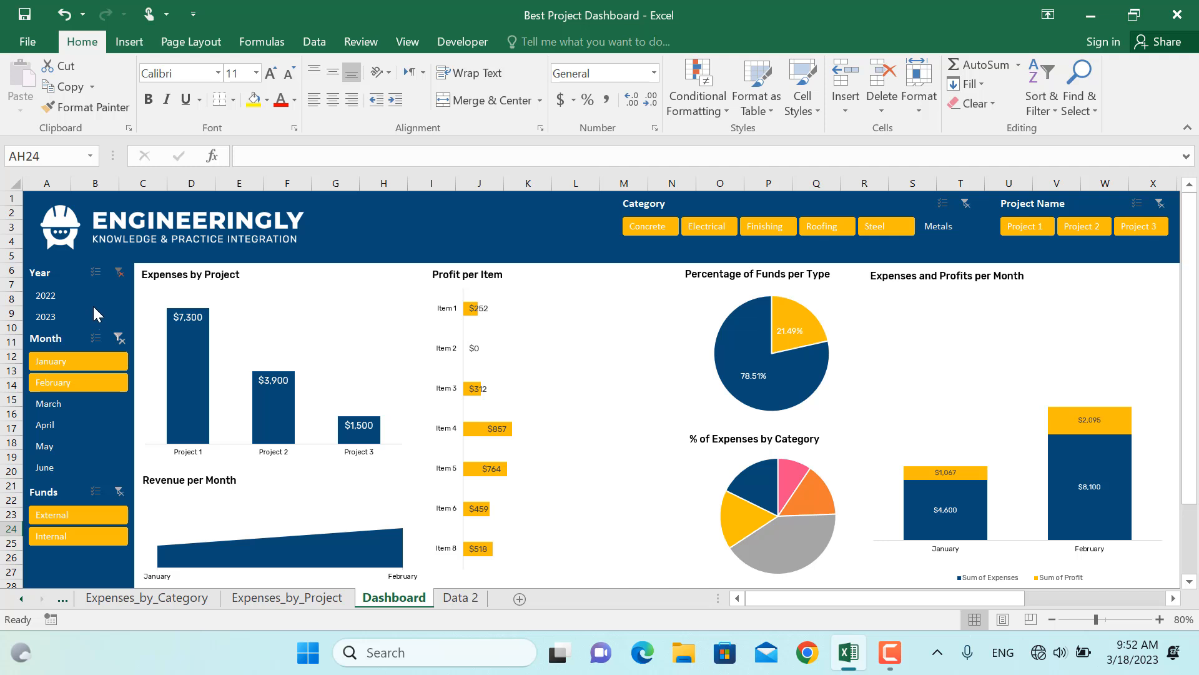
pyautogui.click(125, 272)
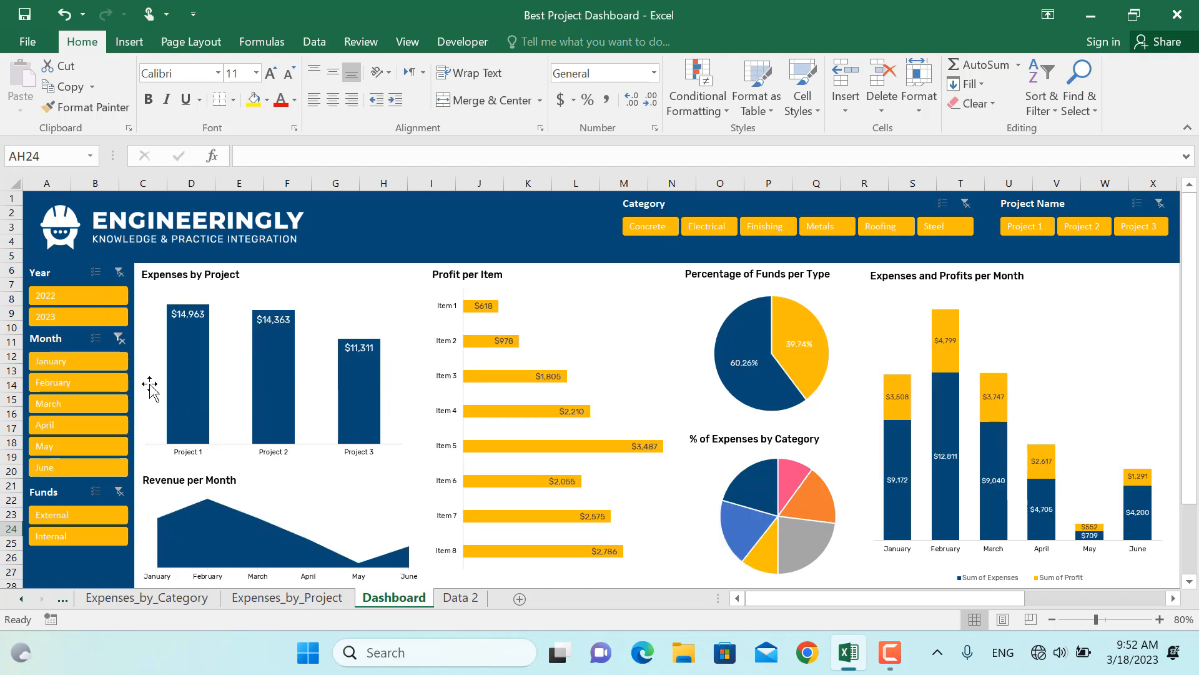
# Try the Month, Project Name and Funds slicers on the dashboard to filter the charts and clear the filters
pyautogui.click(106, 362)
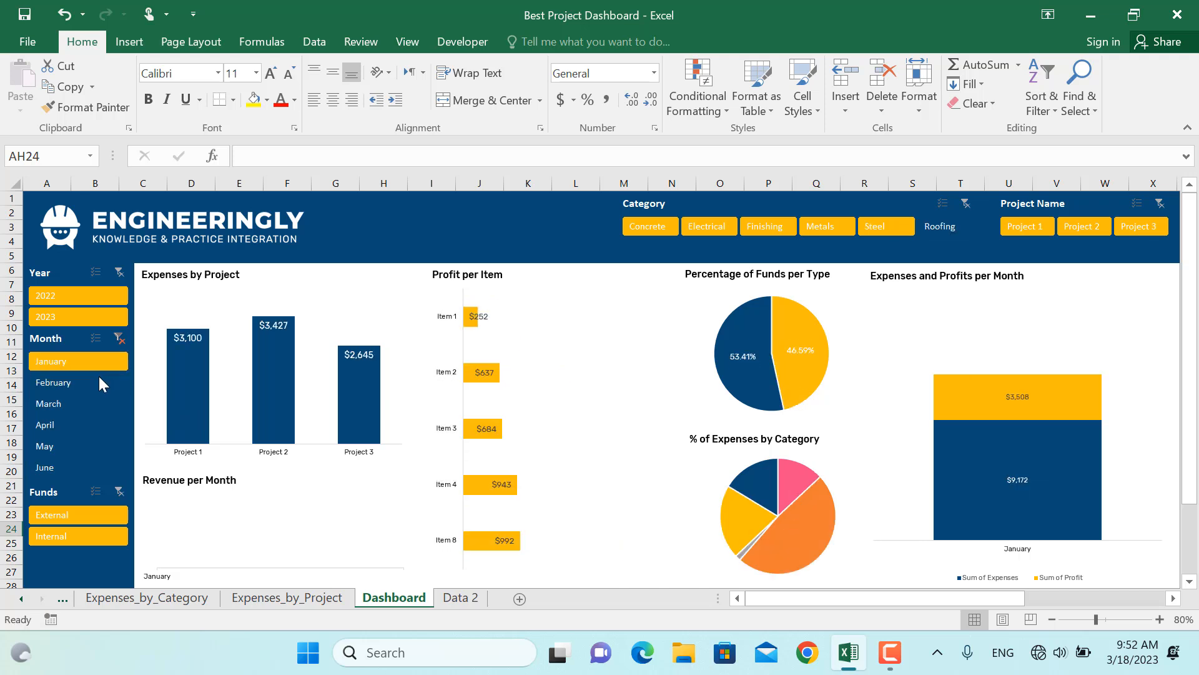
pyautogui.keyDown('ctrl'); pyautogui.click(88, 386); pyautogui.keyUp('ctrl')
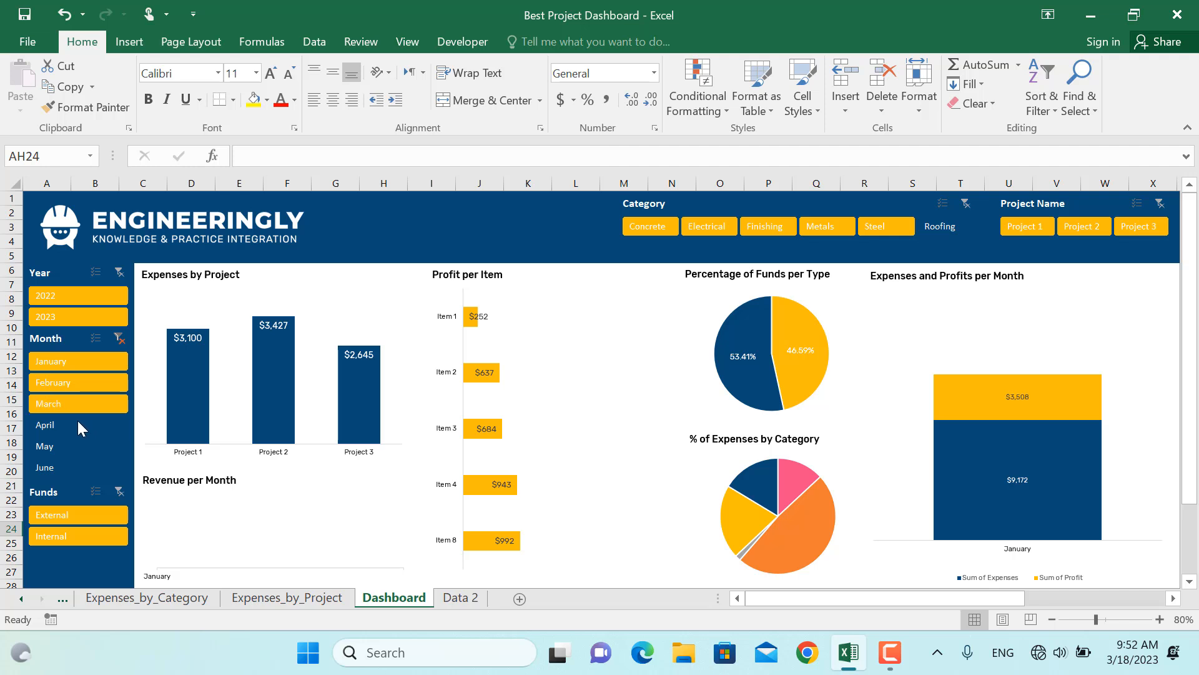
pyautogui.keyDown('ctrl'); pyautogui.click(80, 405); pyautogui.keyUp('ctrl')
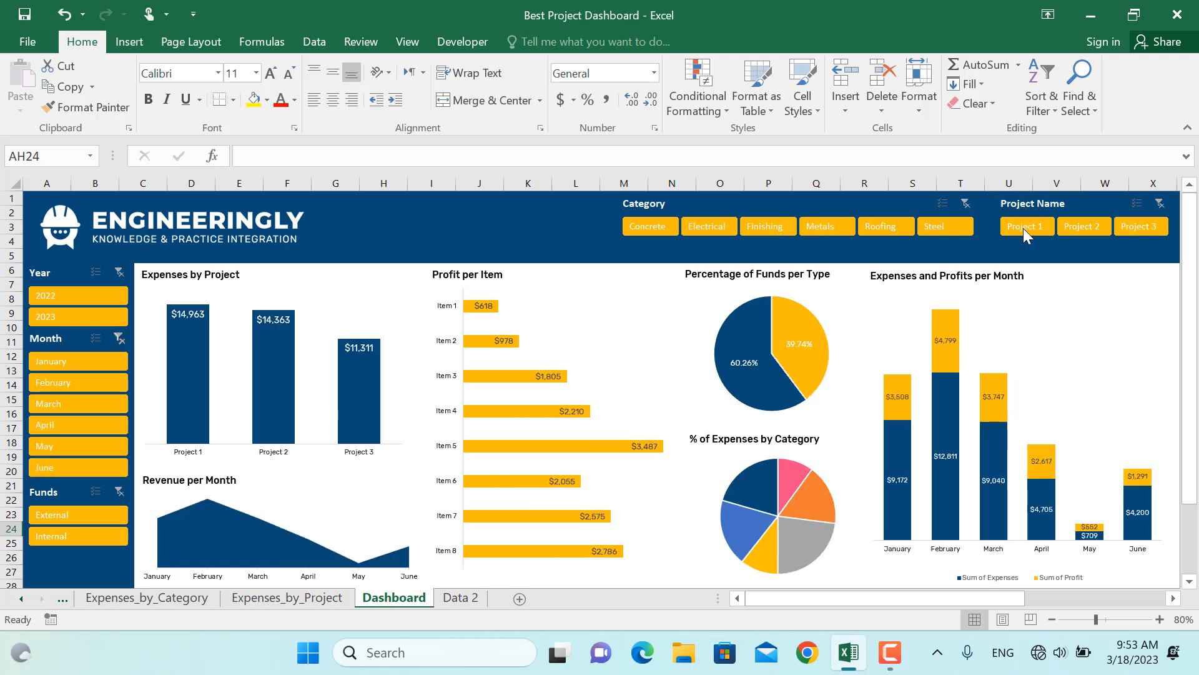
pyautogui.click(1026, 230)
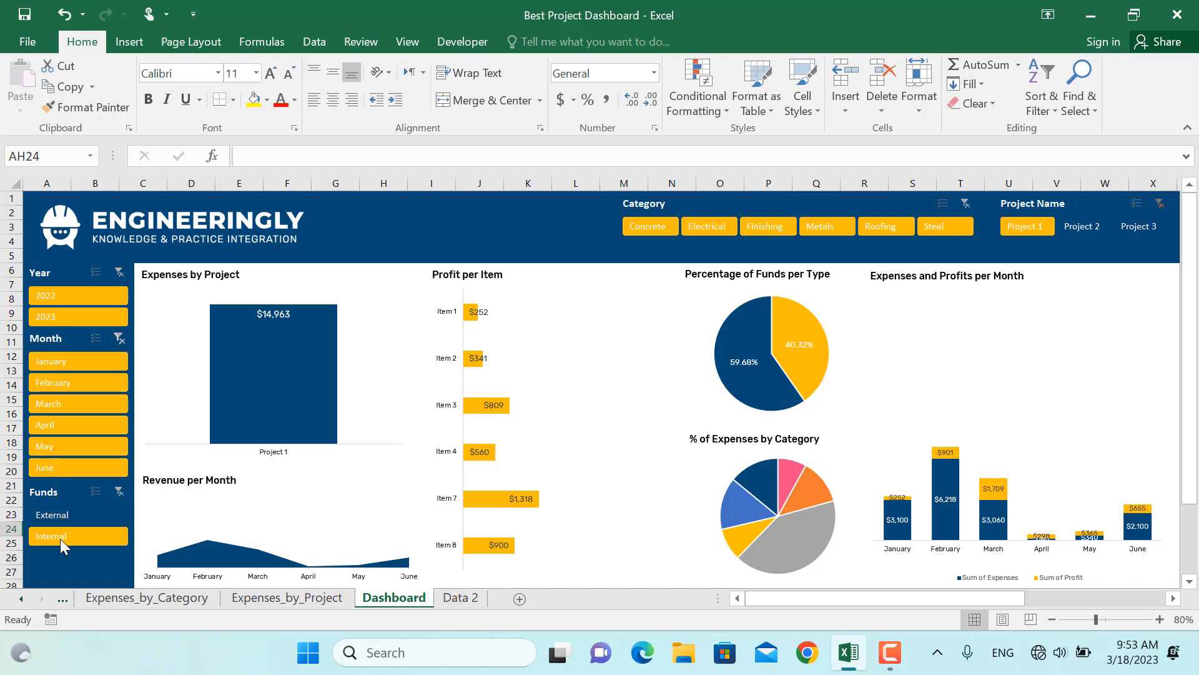
pyautogui.click(63, 512)
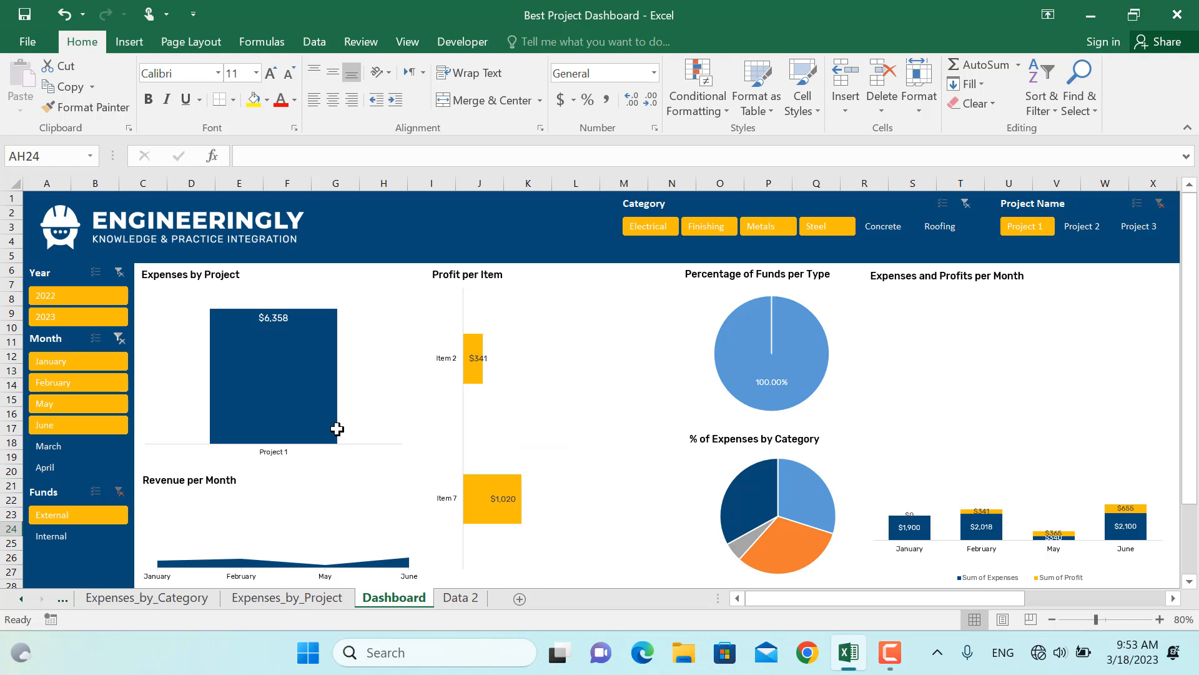
pyautogui.click(119, 491)
pyautogui.click(1159, 206)
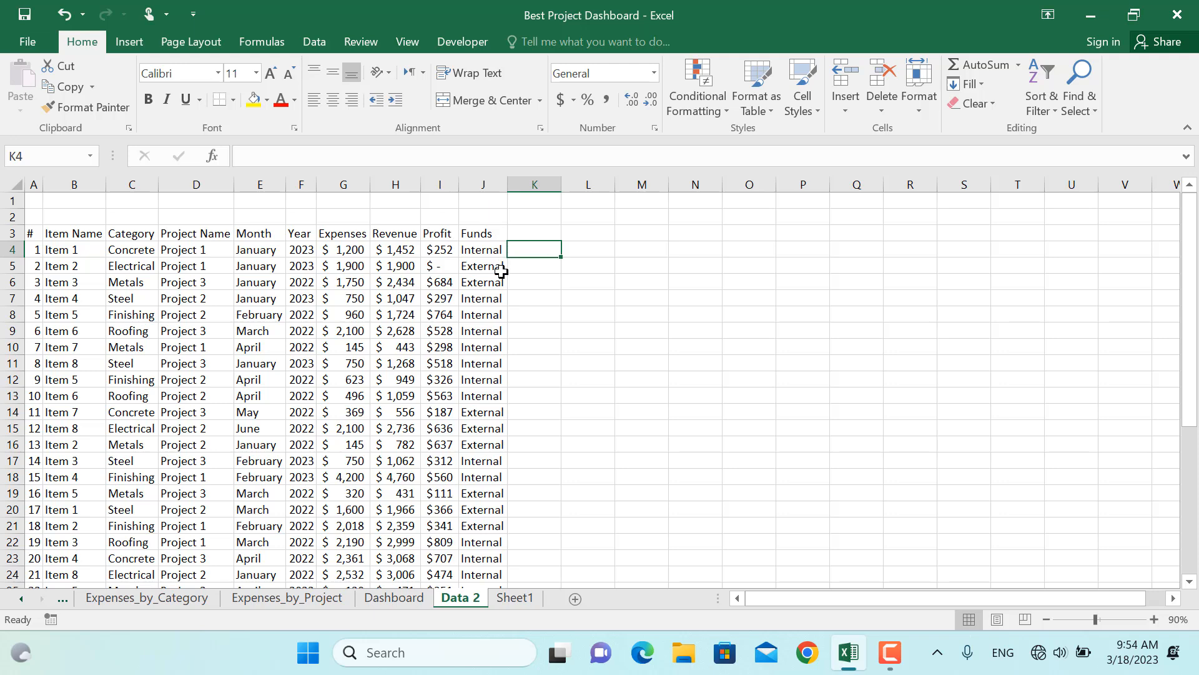
# Convert the project data range A3:J39 on the Data 2 sheet into a table with headers
pyautogui.click(370, 358)
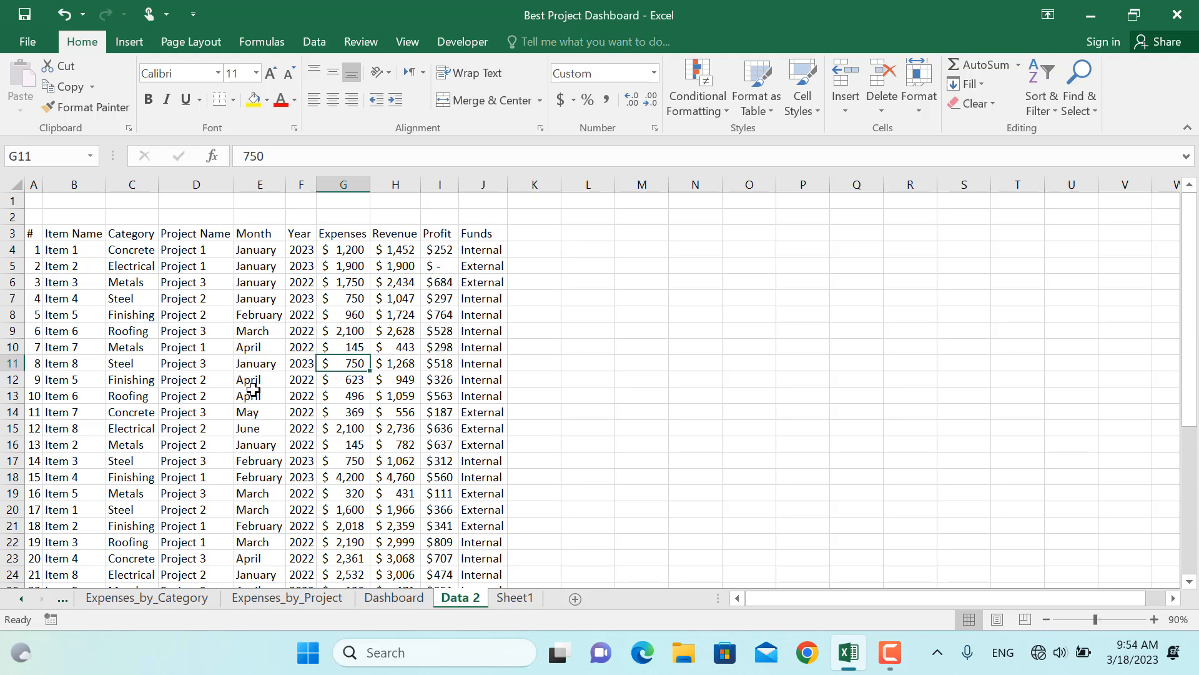
pyautogui.hotkey('ctrl', 't')
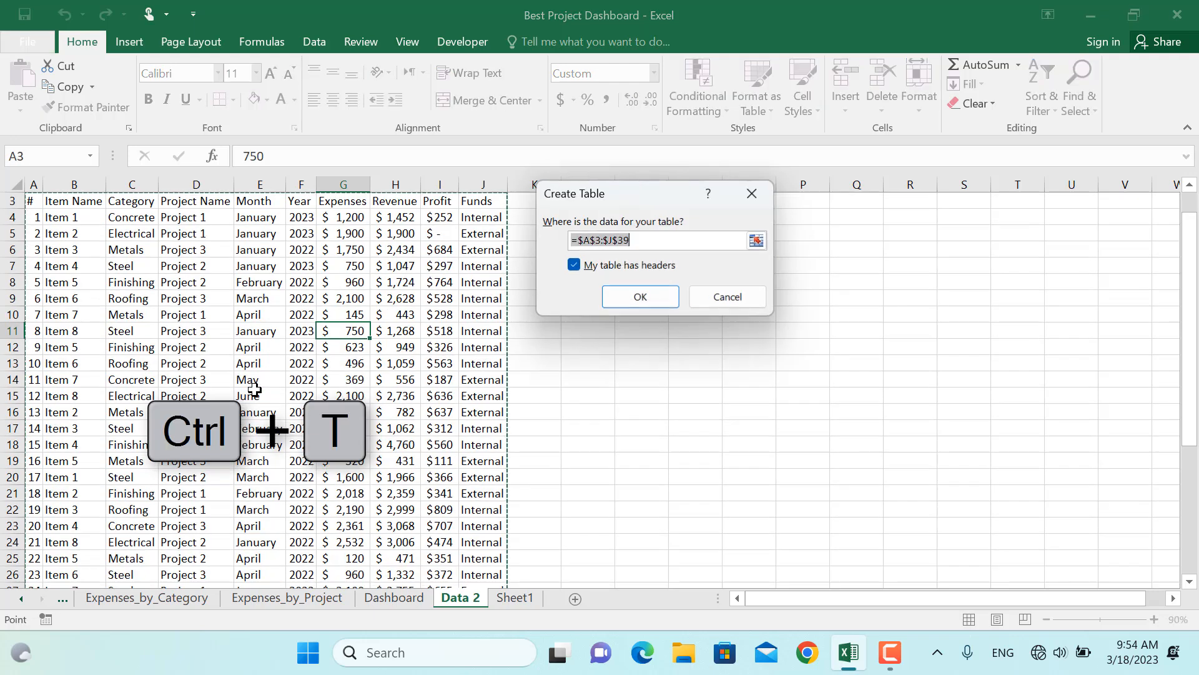
pyautogui.moveTo(600, 221); pyautogui.dragTo(487, 314)
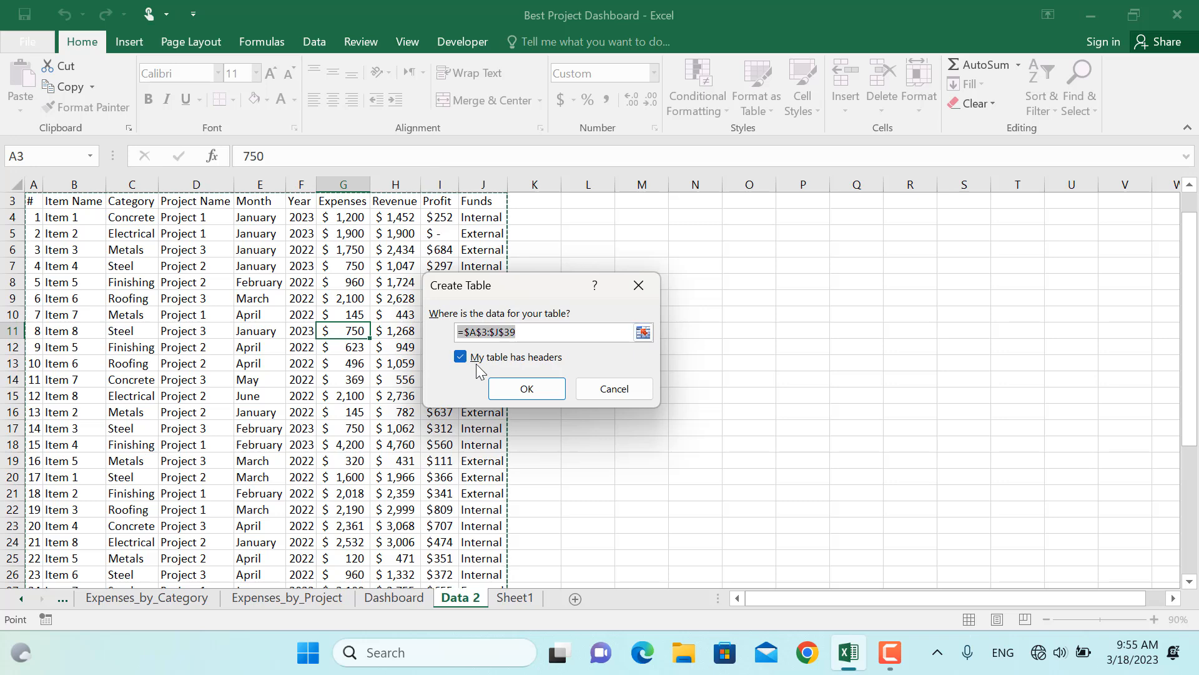
pyautogui.click(527, 387)
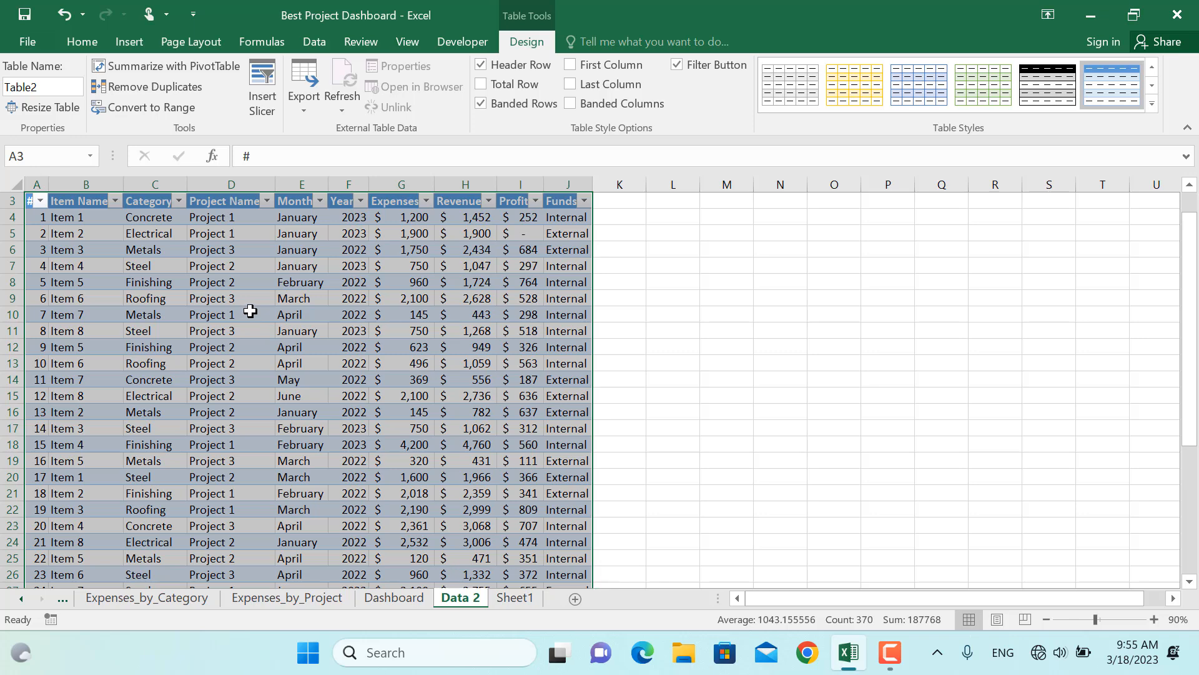
# Create a PivotTable from Table2 on a new worksheet summing Expenses by Project Name
pyautogui.click(166, 66)
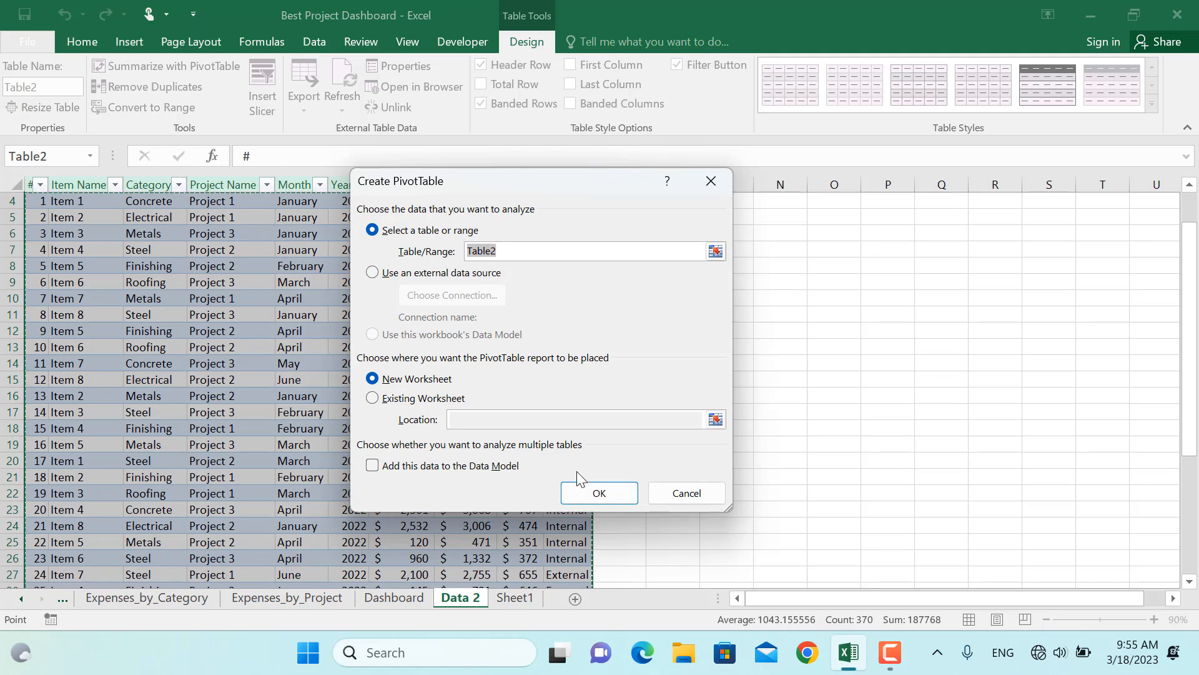
pyautogui.click(598, 493)
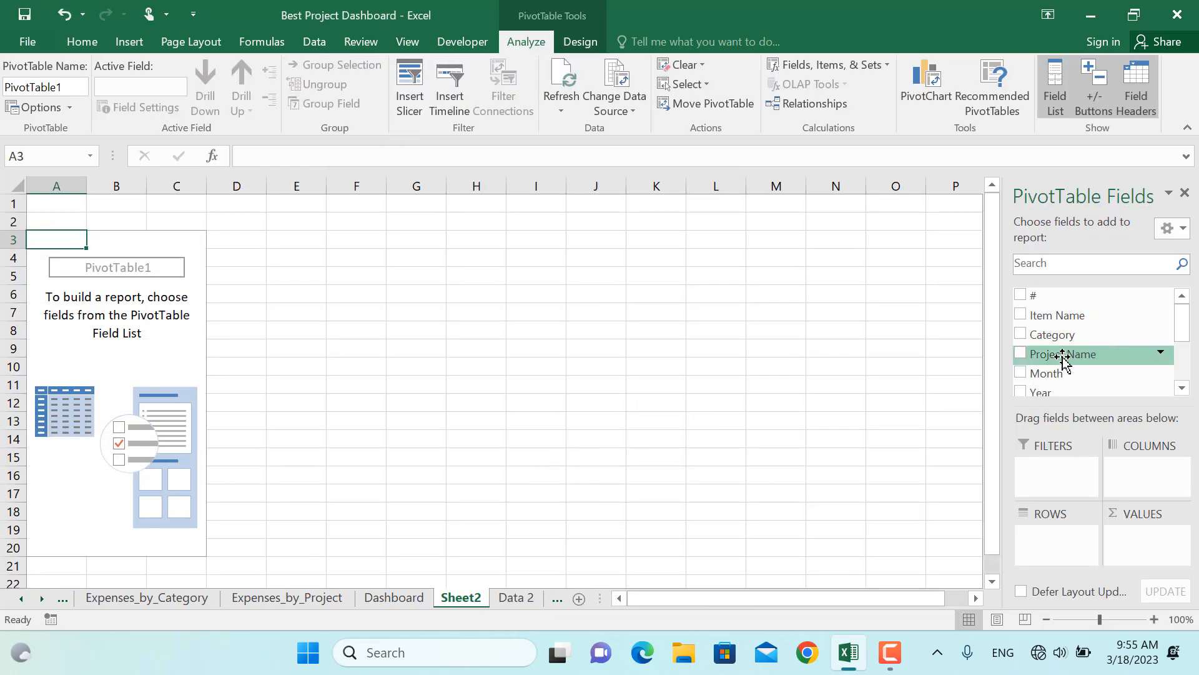
pyautogui.click(1023, 354)
pyautogui.moveTo(1182, 324); pyautogui.dragTo(1189, 364)
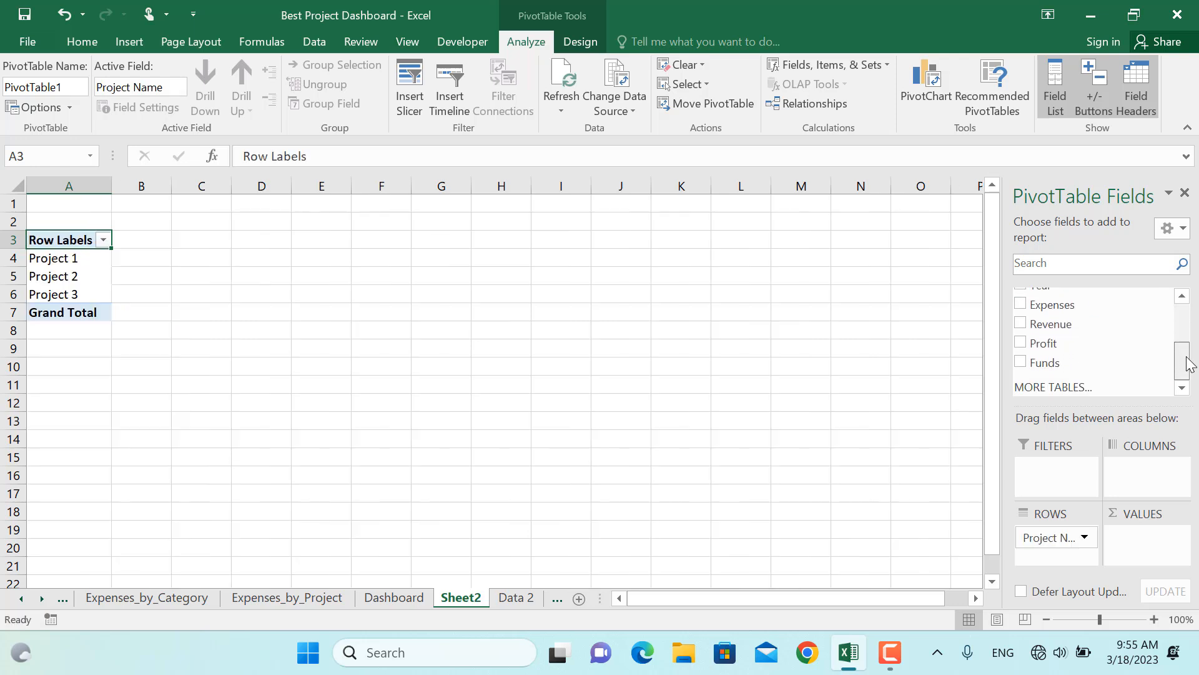
pyautogui.click(1020, 304)
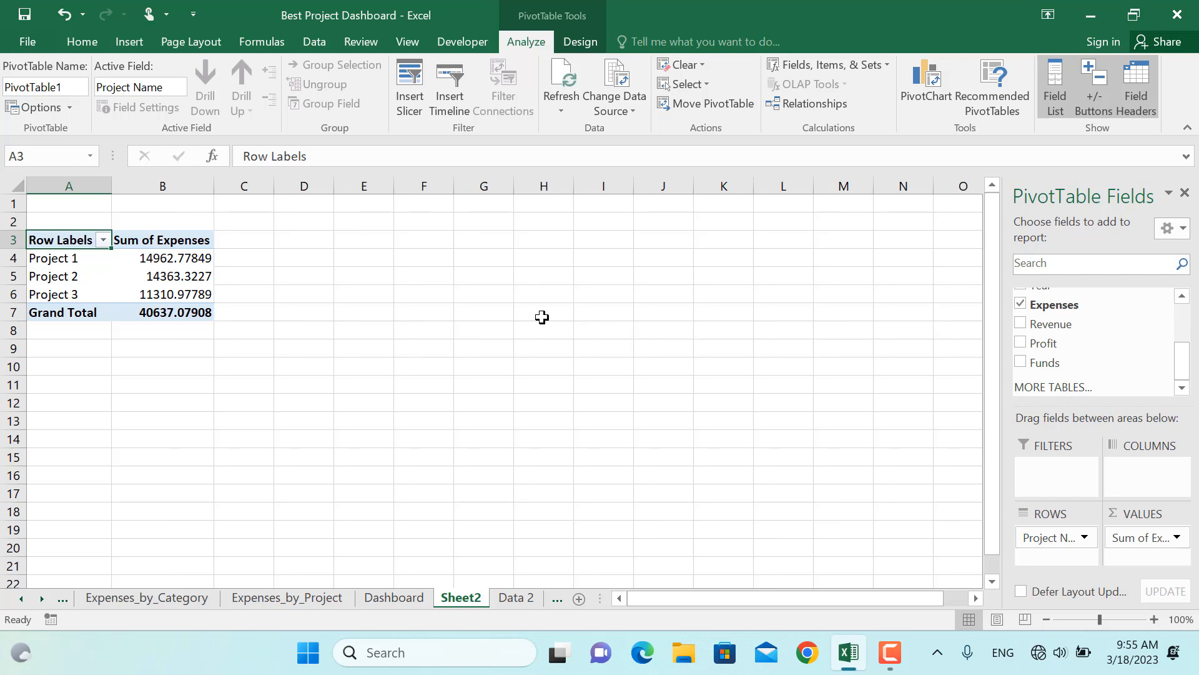
# Format the Sum of Expenses values as currency with no decimal places
pyautogui.rightClick(184, 276)
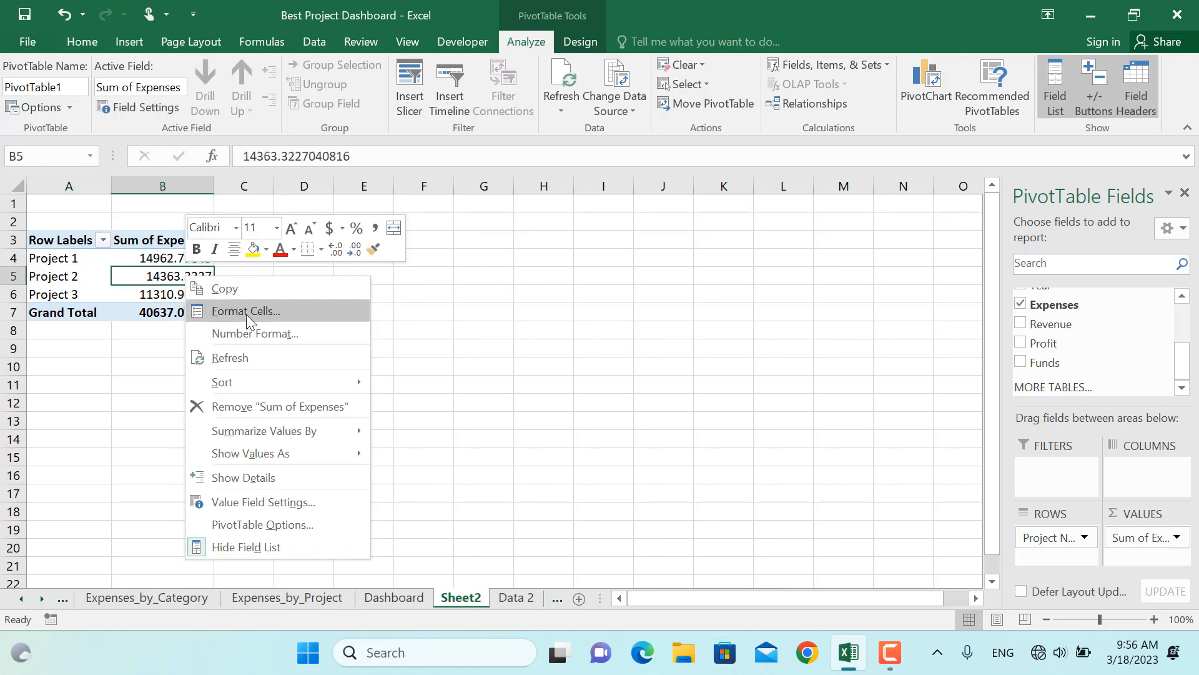
pyautogui.click(256, 333)
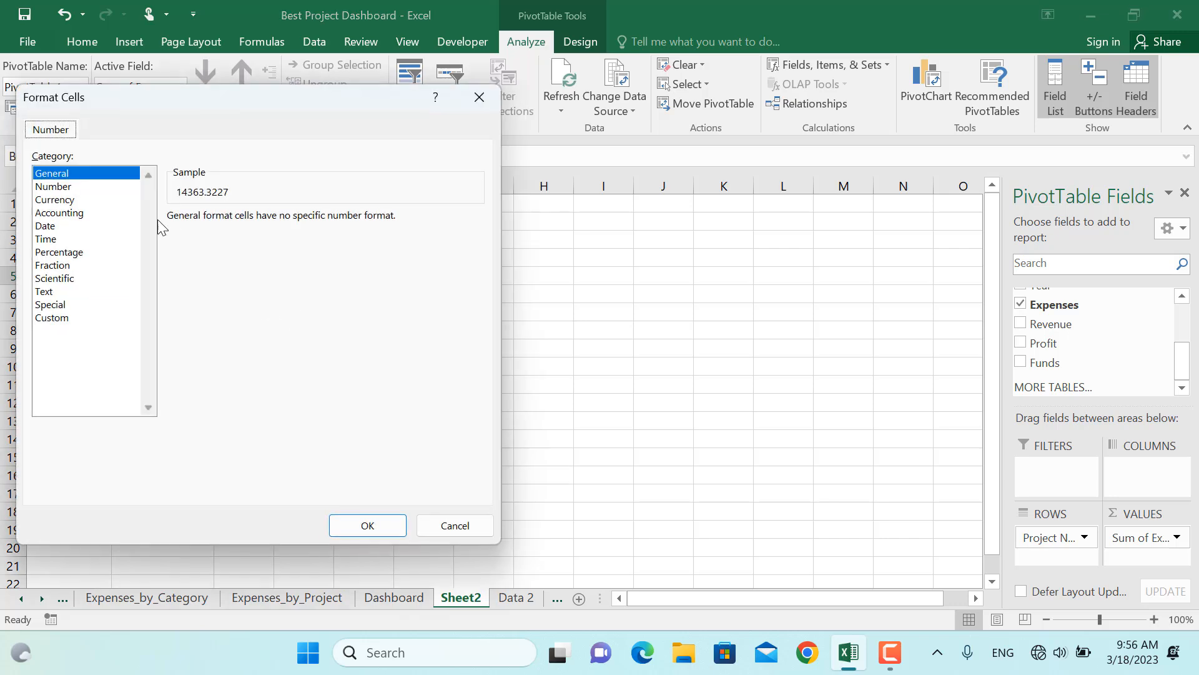
pyautogui.click(63, 200)
pyautogui.doubleClick(292, 223)
pyautogui.click(374, 523)
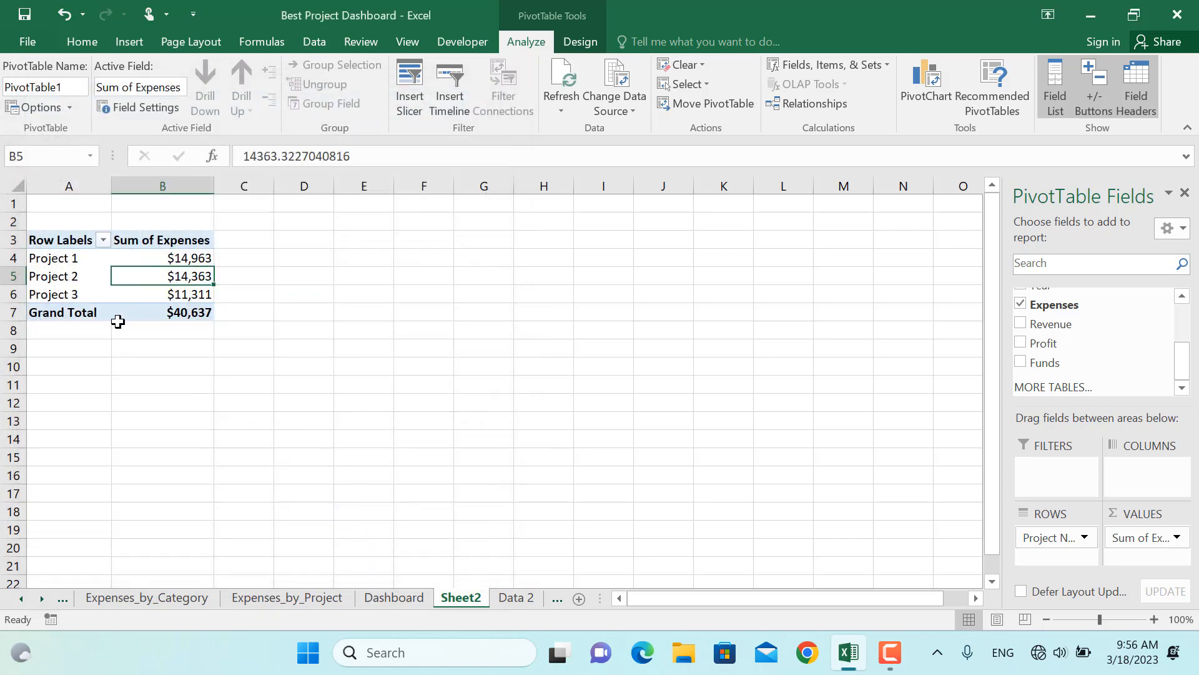
# Turn off grand totals for rows and columns in the PivotTable options
pyautogui.click(40, 108)
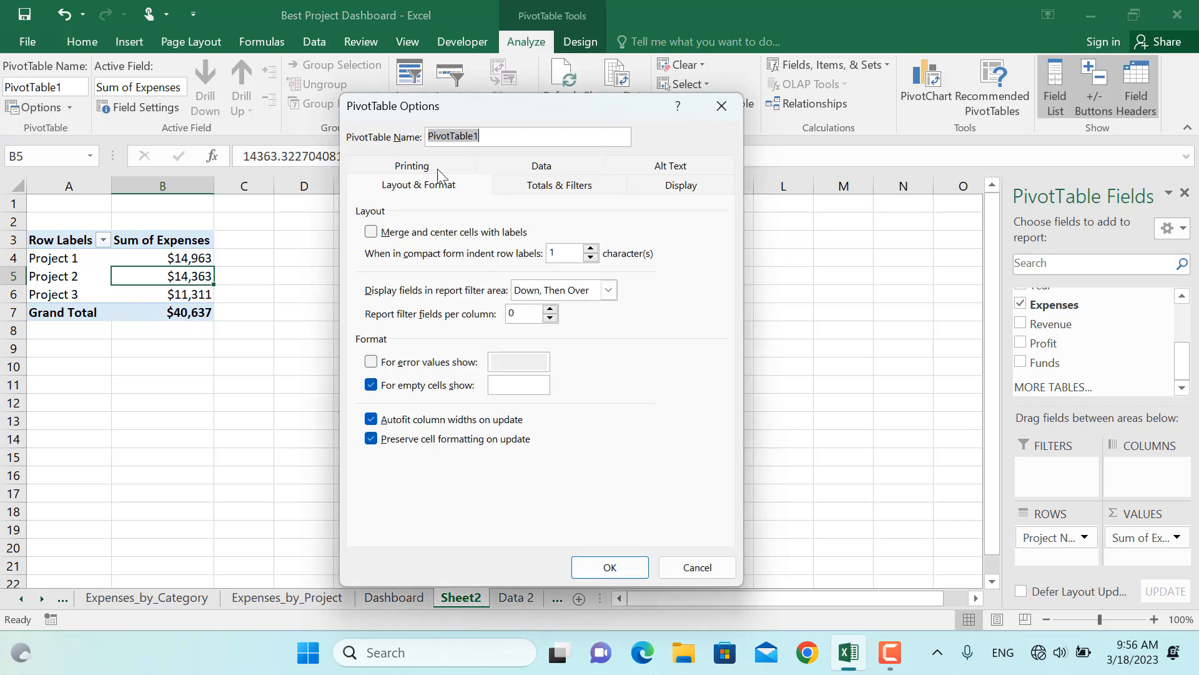
pyautogui.click(529, 187)
pyautogui.click(371, 231)
pyautogui.click(371, 252)
pyautogui.click(611, 567)
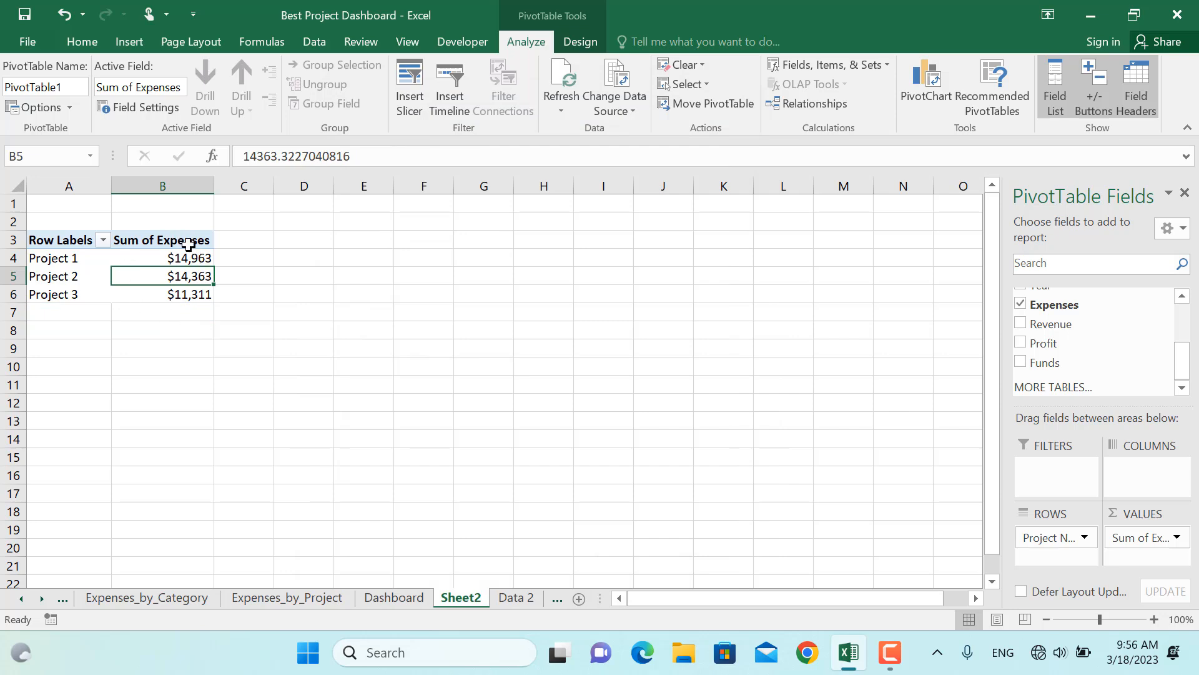
# Insert a clustered column PivotChart based on the expenses PivotTable
pyautogui.click(932, 90)
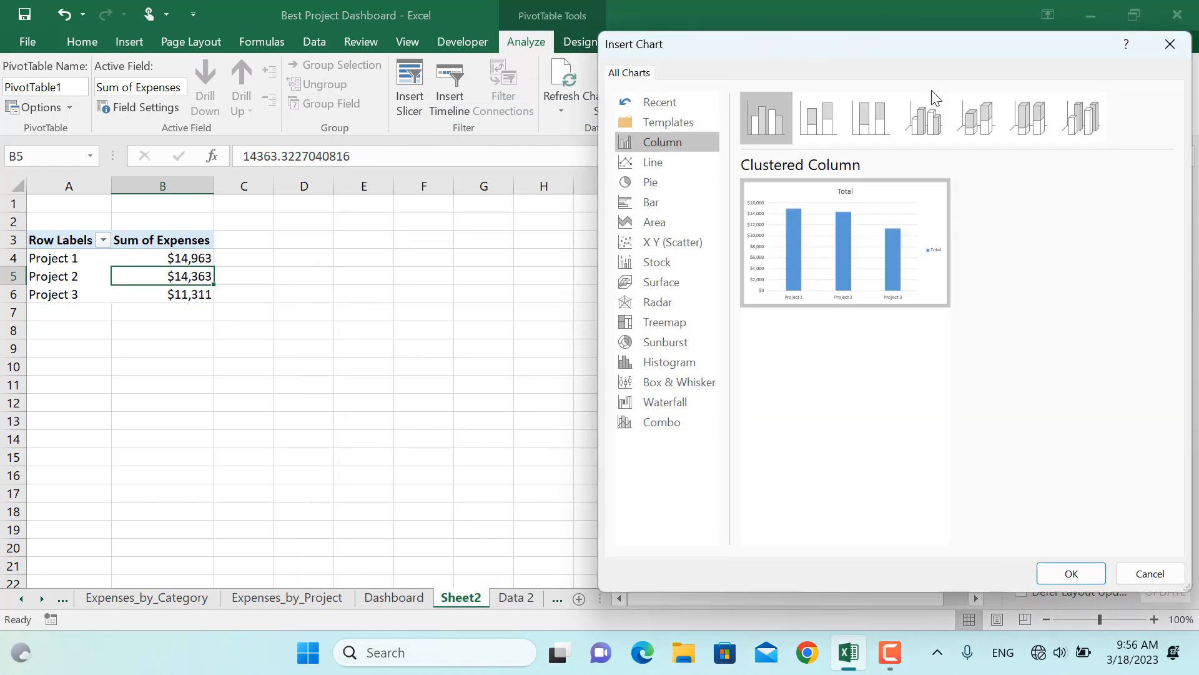
pyautogui.moveTo(848, 278)
pyautogui.click(1074, 573)
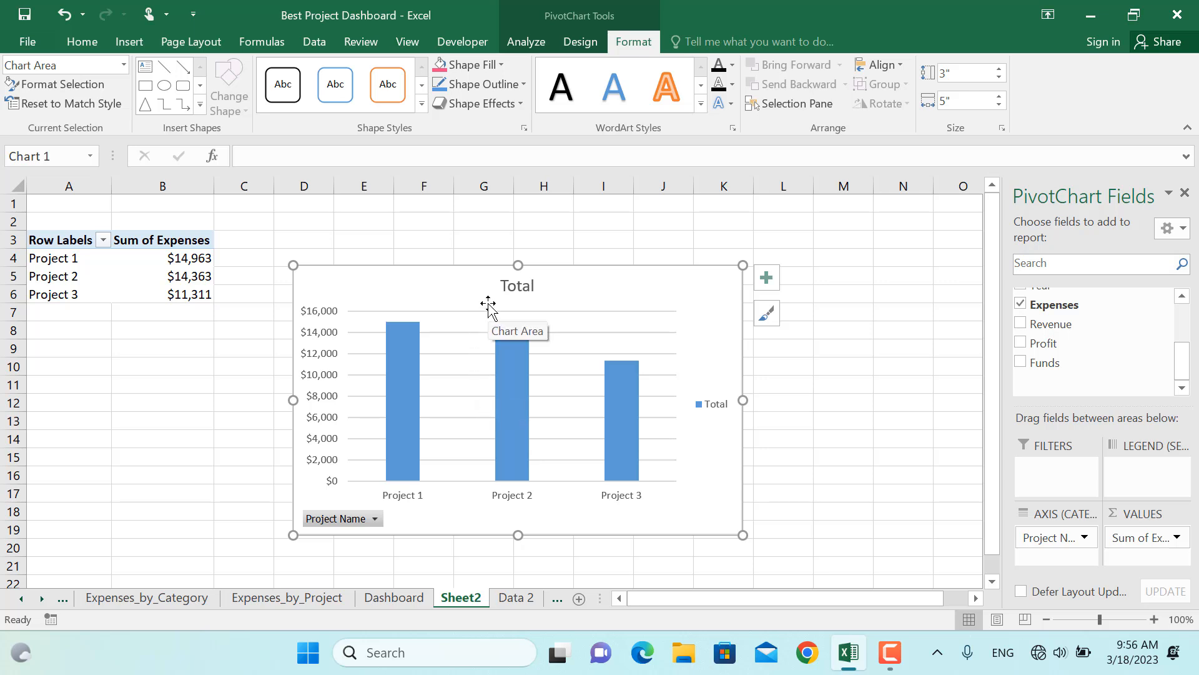
# Create a second PivotTable from Table2 on a new worksheet summing Revenue by Month
pyautogui.hotkey('ctrl', 'pagedown')
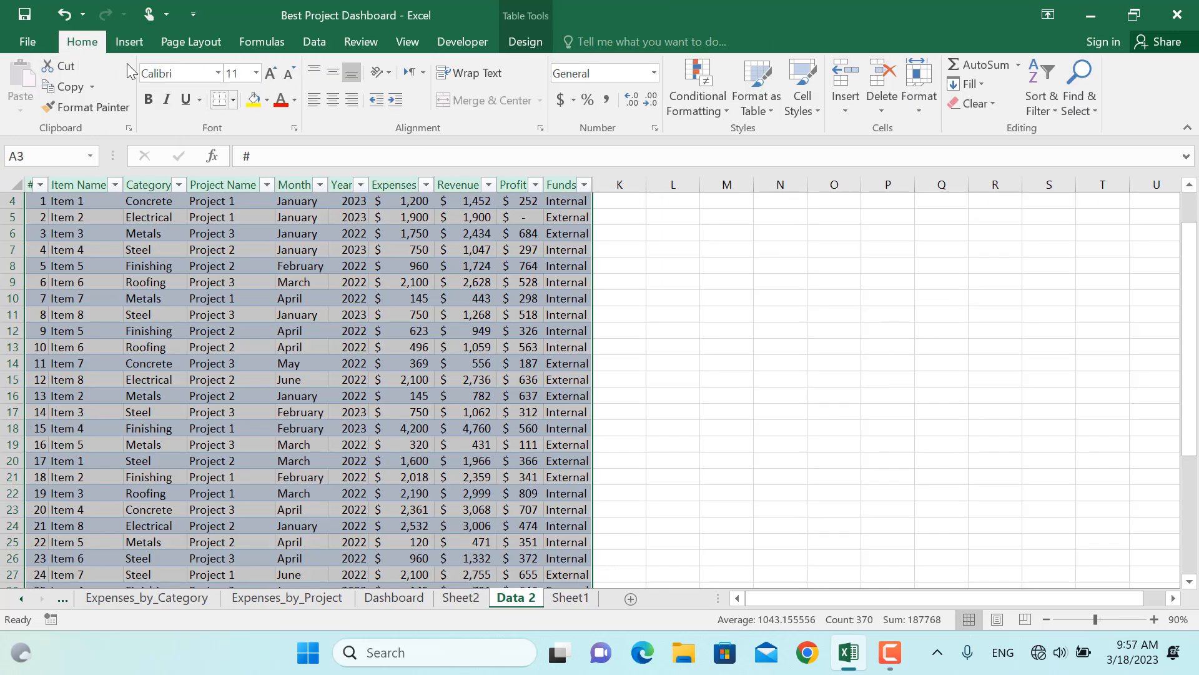
pyautogui.click(129, 41)
pyautogui.click(30, 94)
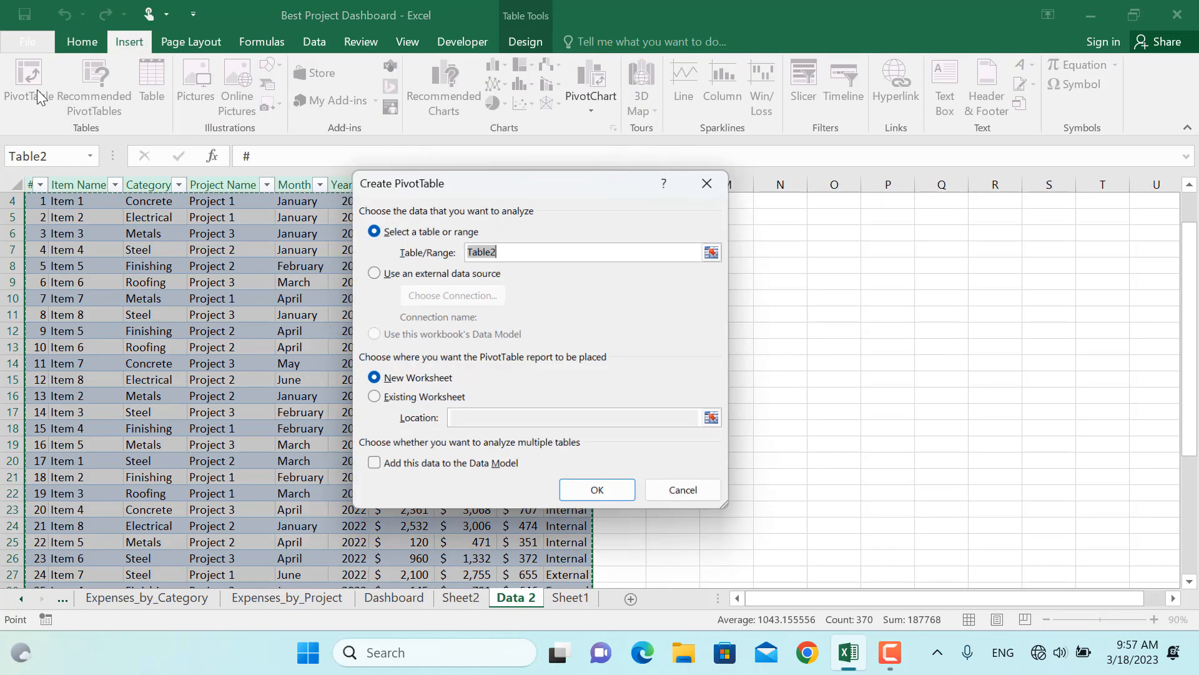
pyautogui.click(596, 493)
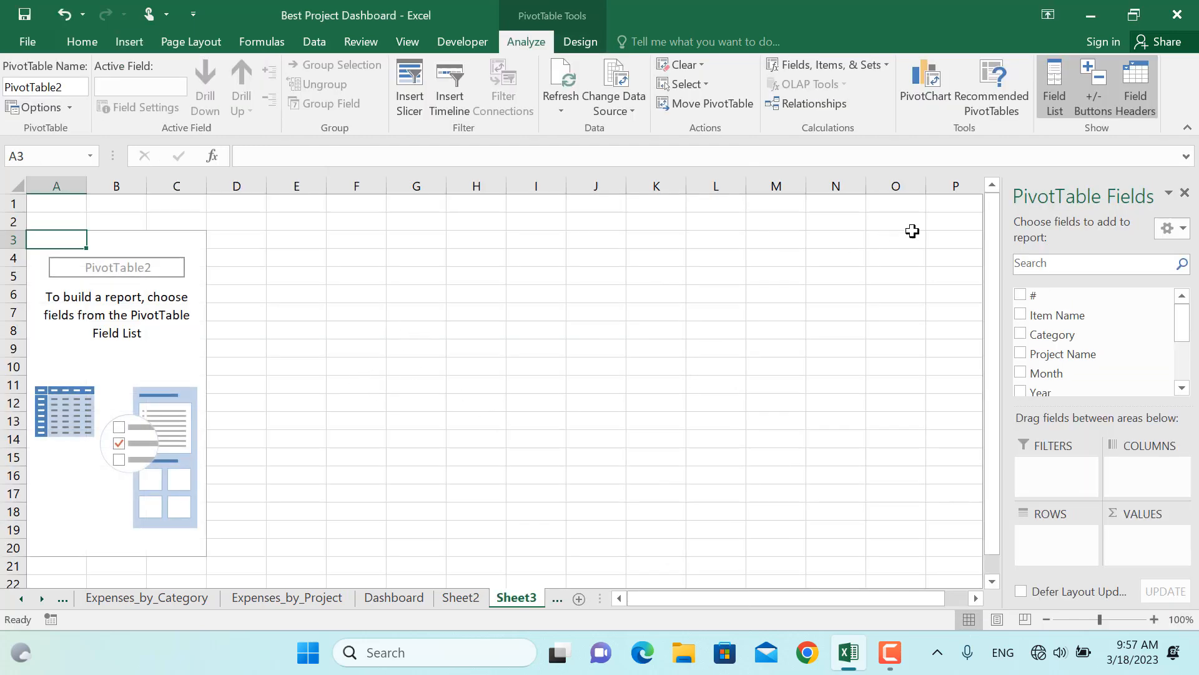
pyautogui.click(1021, 373)
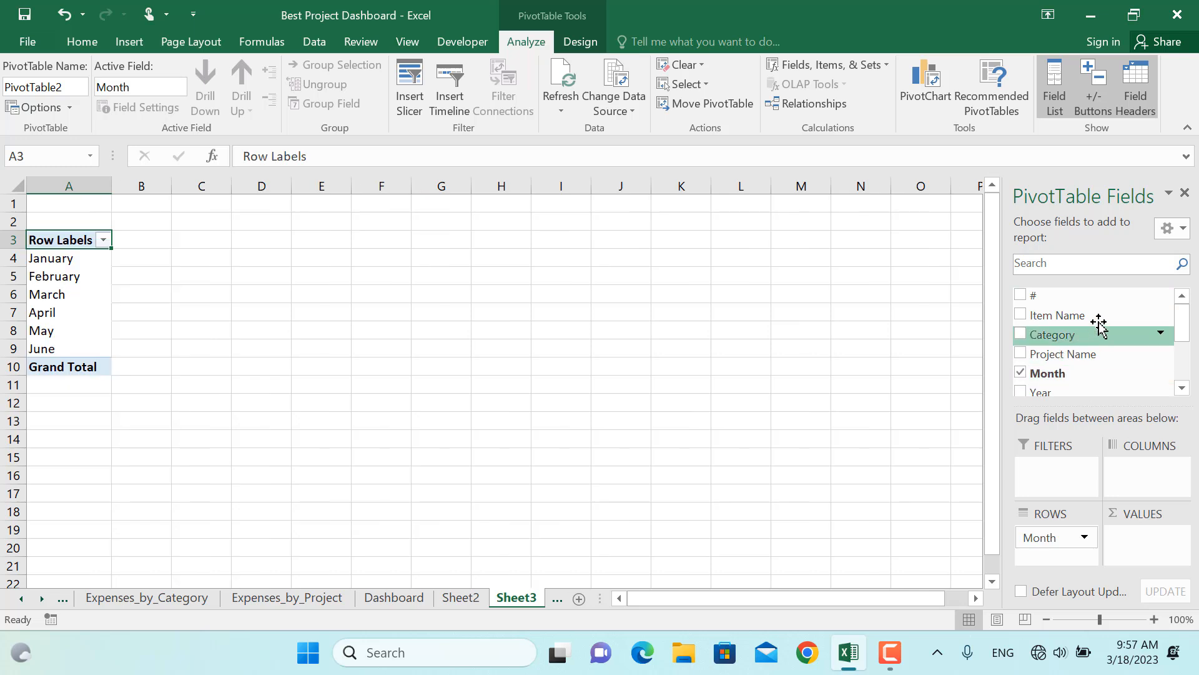
pyautogui.scroll(-1, 1153, 332)
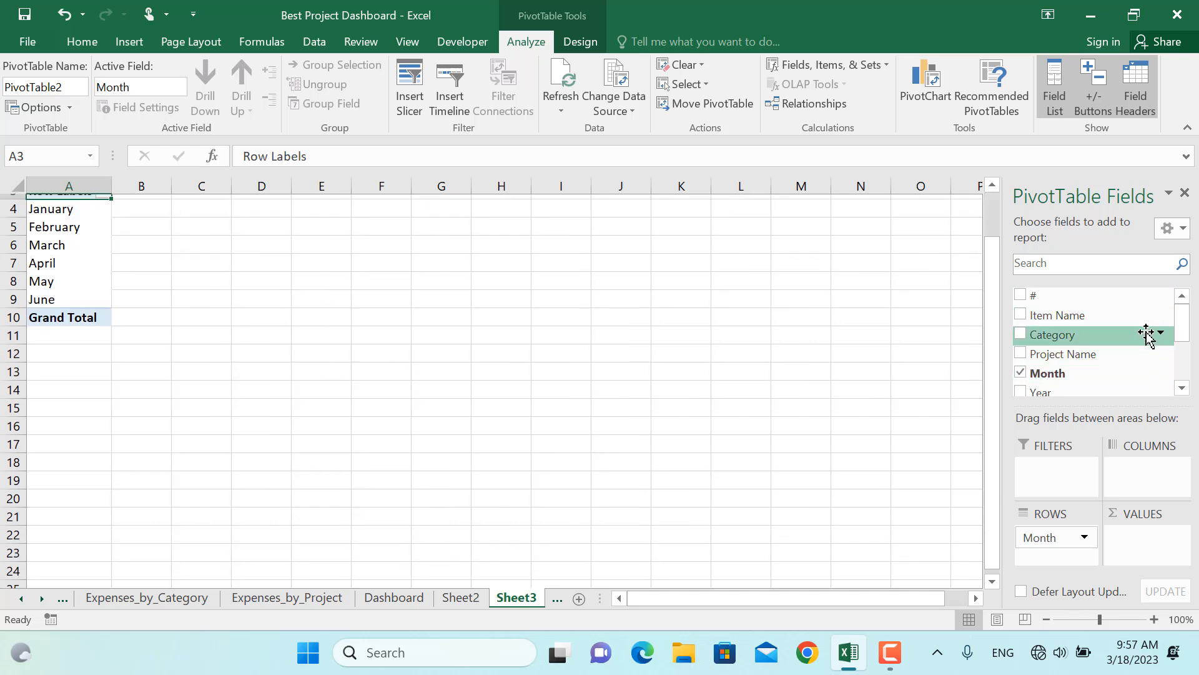
pyautogui.scroll(1, 1177, 329)
pyautogui.scroll(-2, 1179, 335)
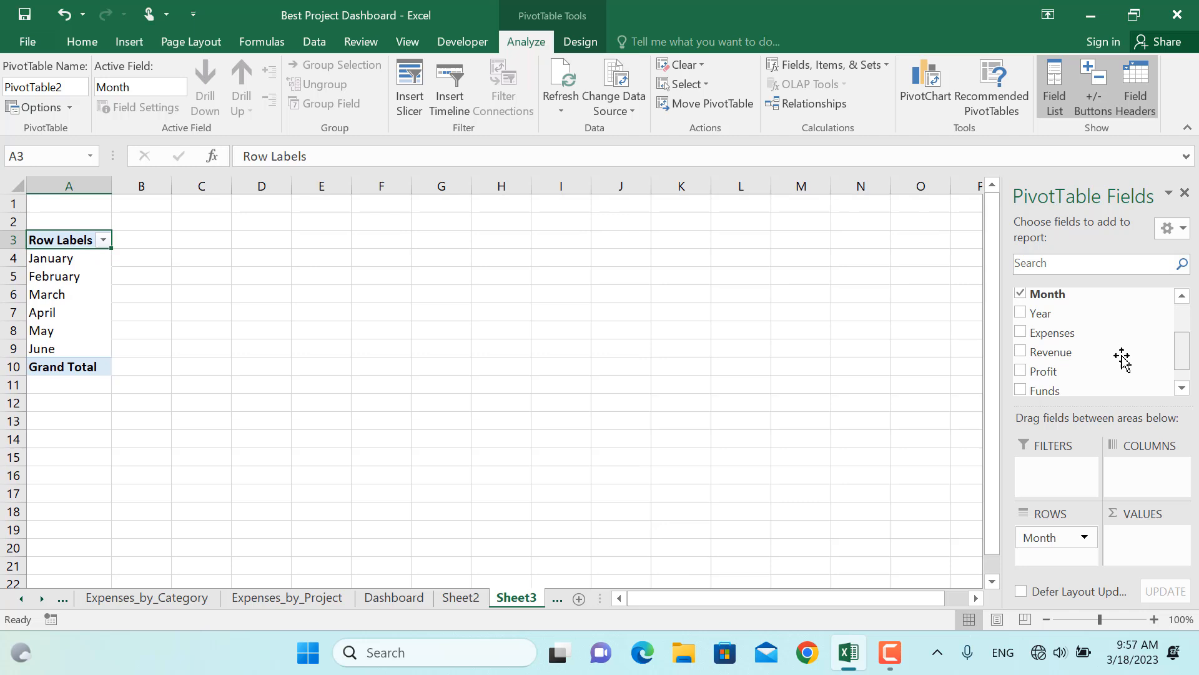
pyautogui.click(1024, 351)
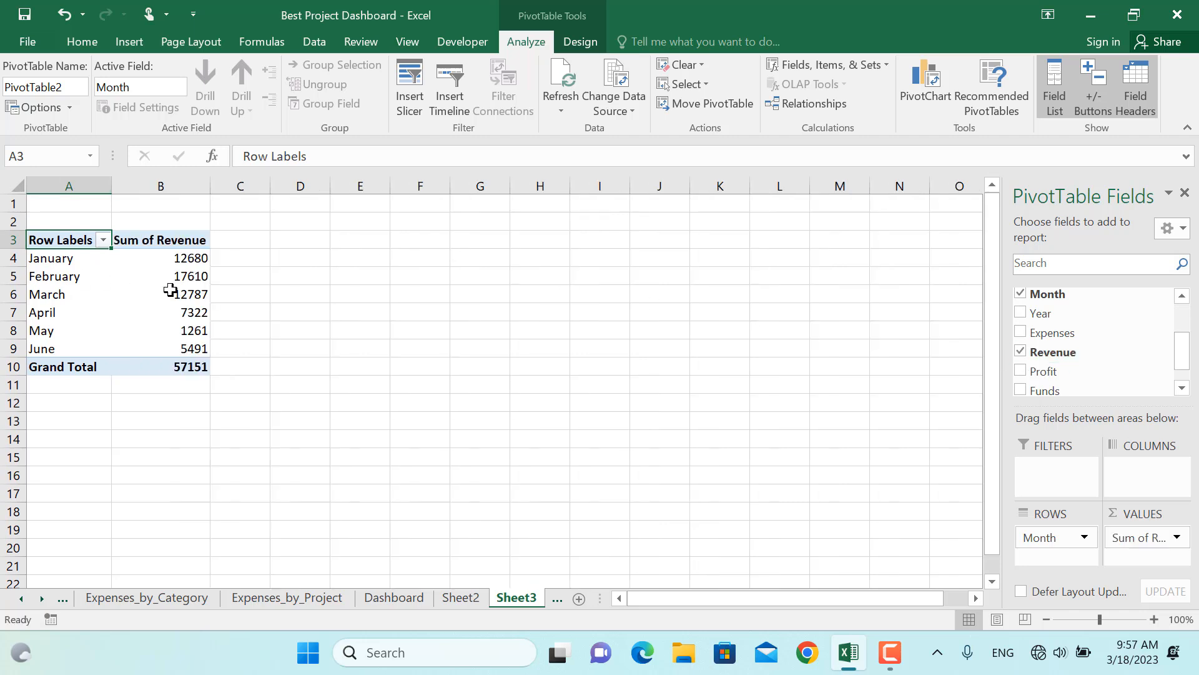
# Format the Sum of Revenue values as currency with no decimal places
pyautogui.rightClick(183, 275)
pyautogui.click(237, 322)
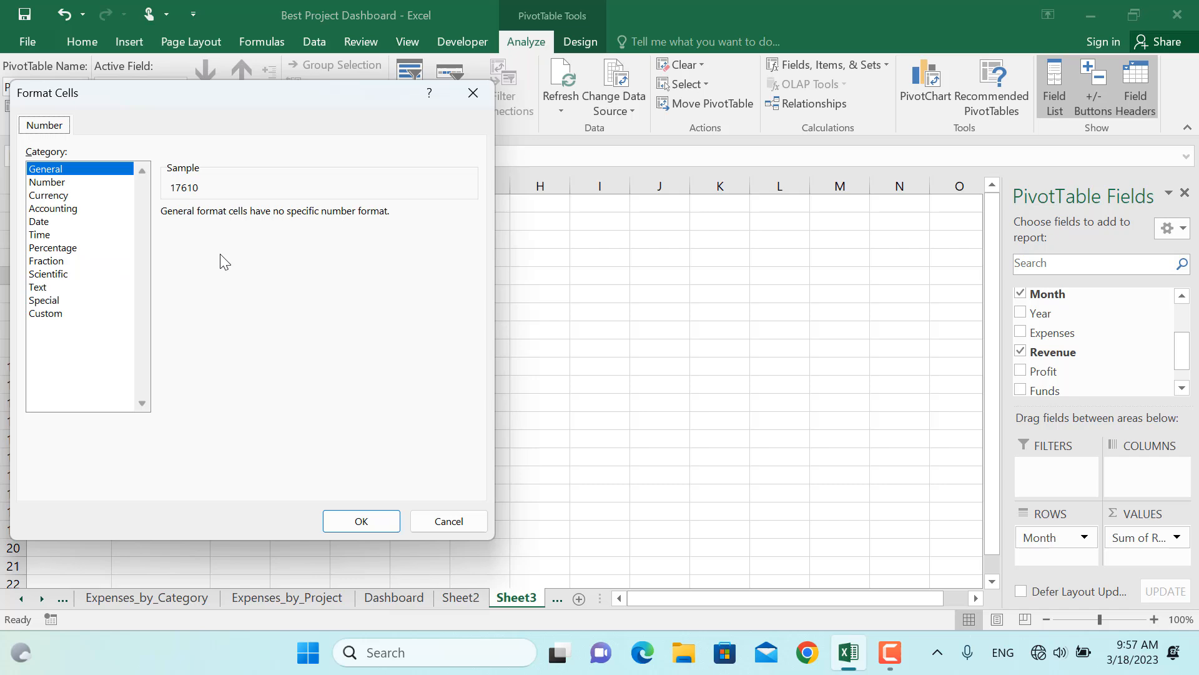
pyautogui.click(48, 195)
pyautogui.click(286, 218)
pyautogui.click(287, 219)
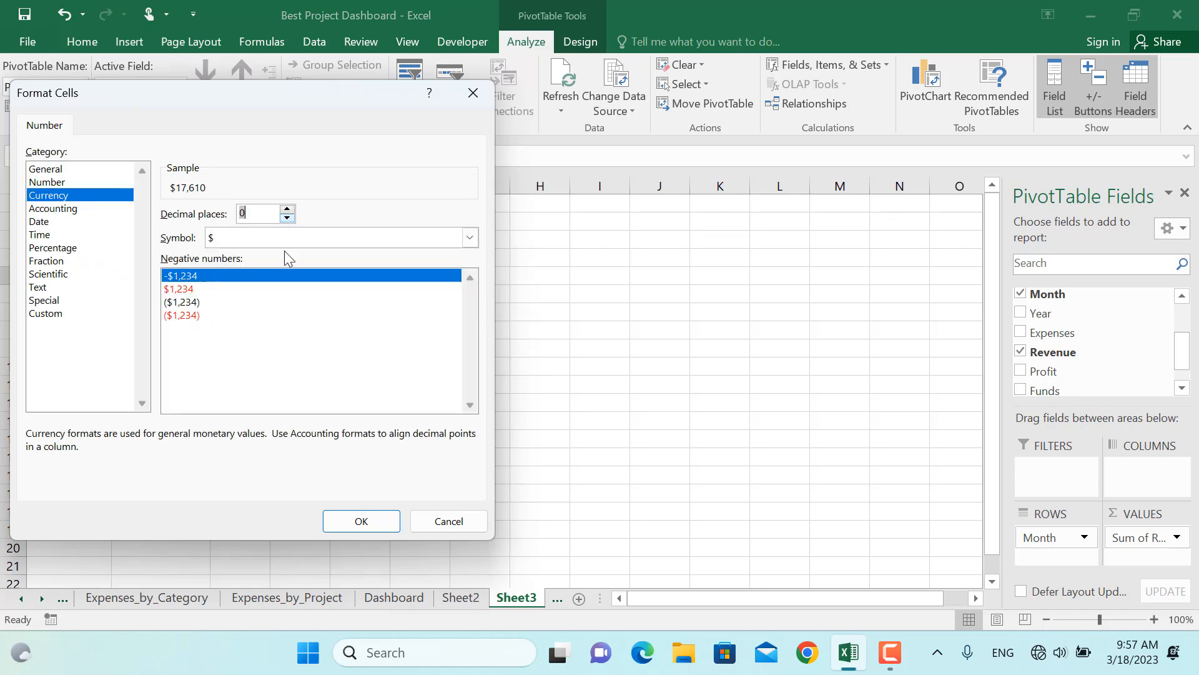
pyautogui.click(360, 519)
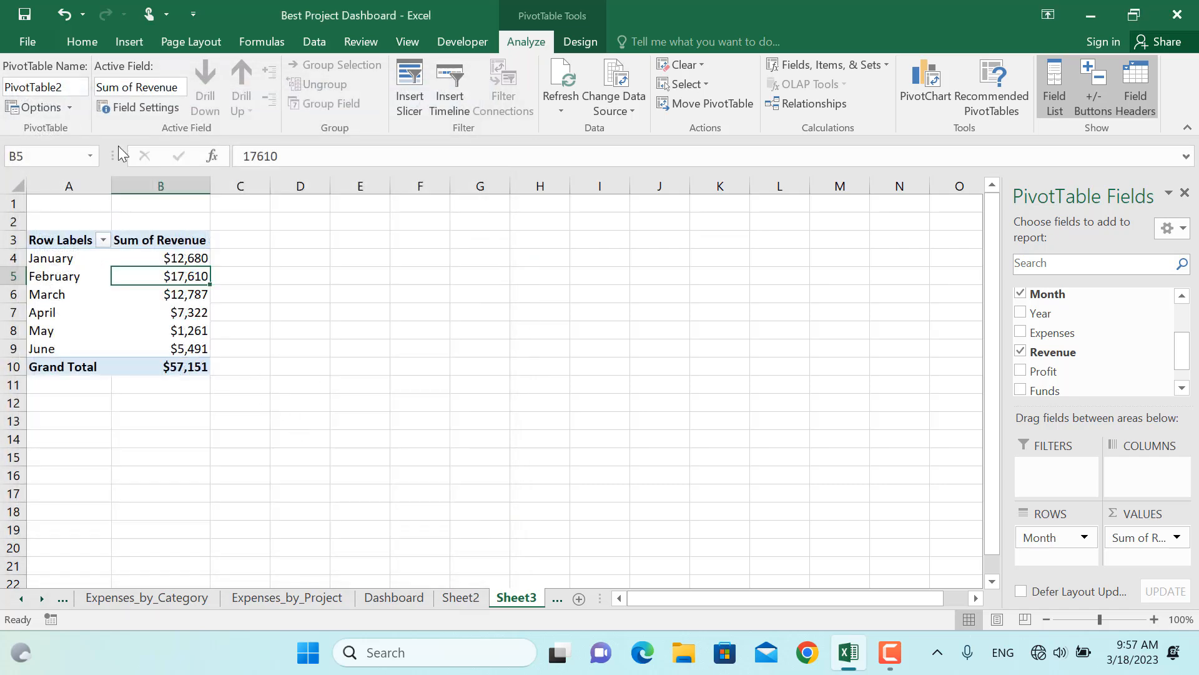
# Turn off grand totals for rows and columns in the revenue PivotTable's options
pyautogui.click(55, 108)
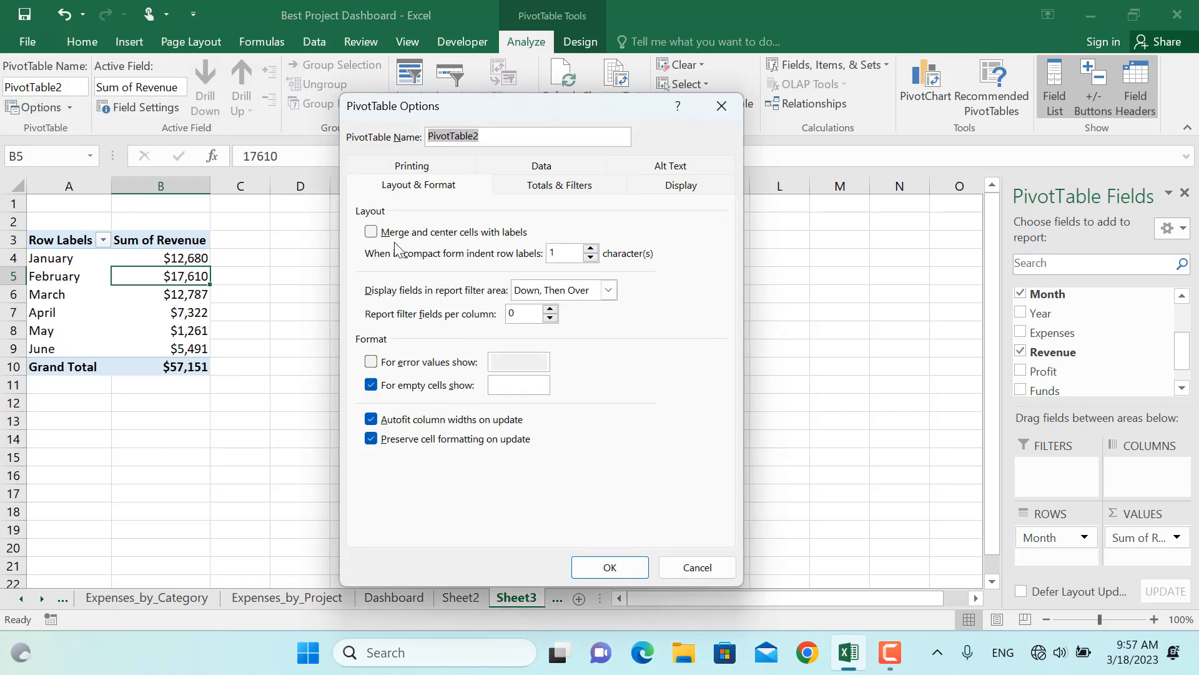
pyautogui.click(523, 187)
pyautogui.click(416, 232)
pyautogui.click(415, 251)
pyautogui.click(612, 556)
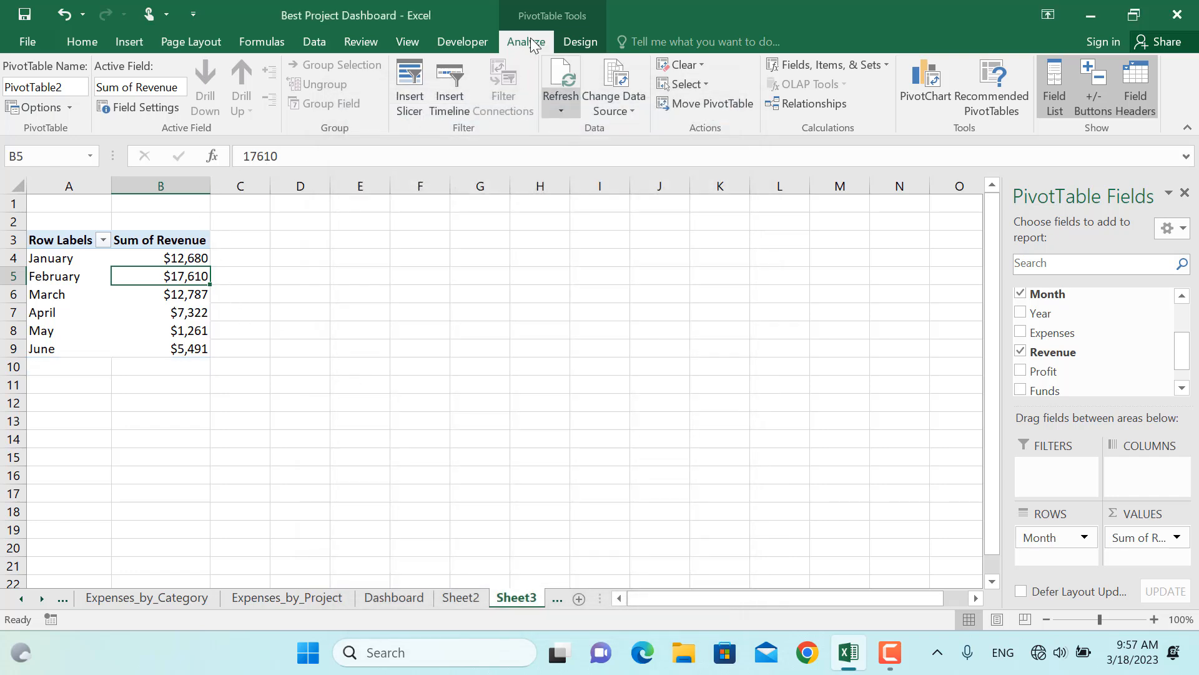
# Insert an area PivotChart from the revenue PivotTable and move it beside the table
pyautogui.click(948, 81)
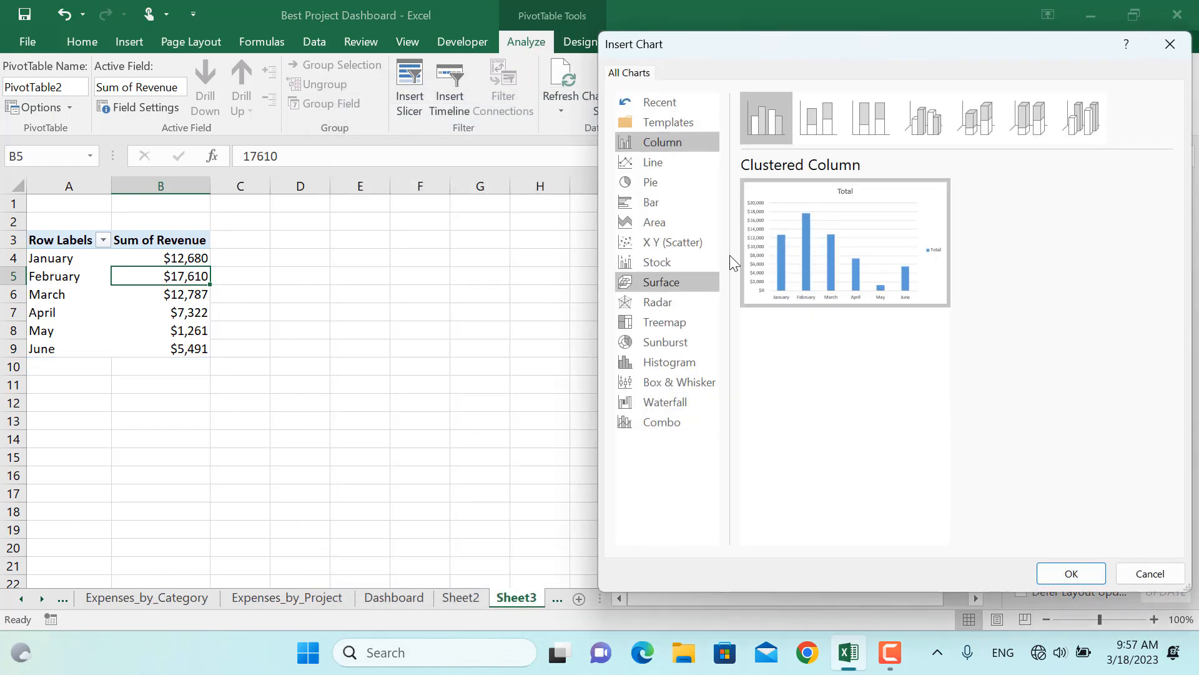
pyautogui.click(651, 219)
pyautogui.click(1072, 573)
pyautogui.moveTo(571, 265); pyautogui.dragTo(520, 245)
# Create a third PivotTable from Table2 on a new worksheet summing Profit by Item Name
pyautogui.hotkey('ctrl', 'pageup')
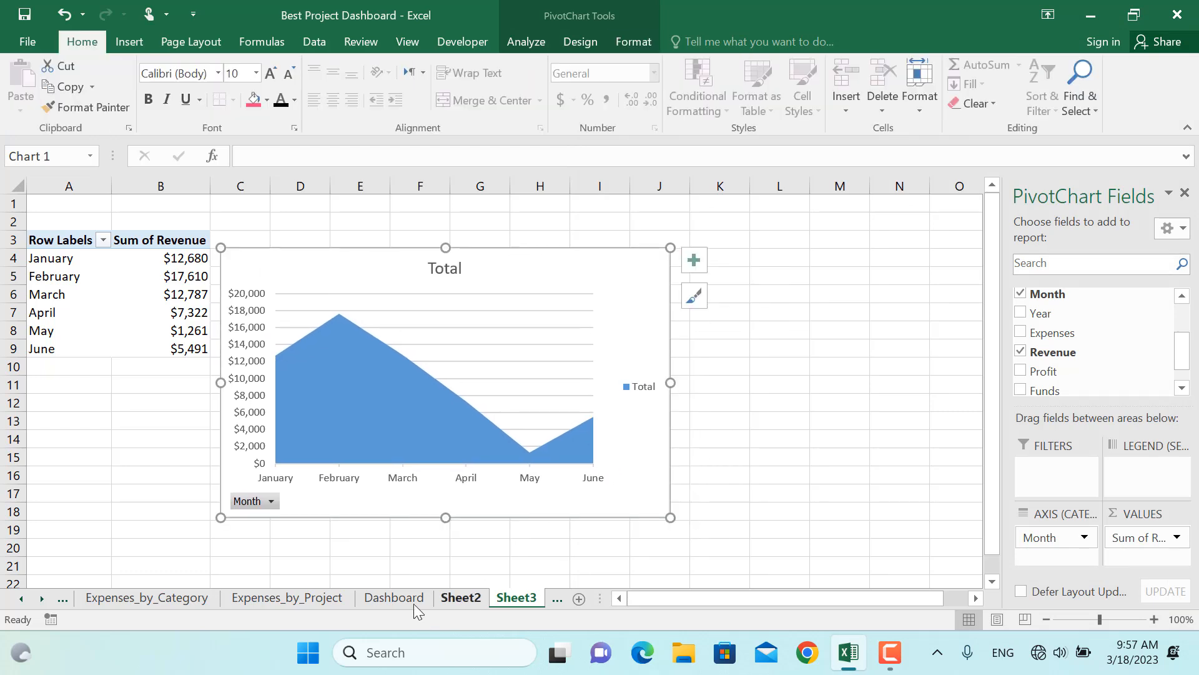
pyautogui.hotkey('ctrl', 'pageup')
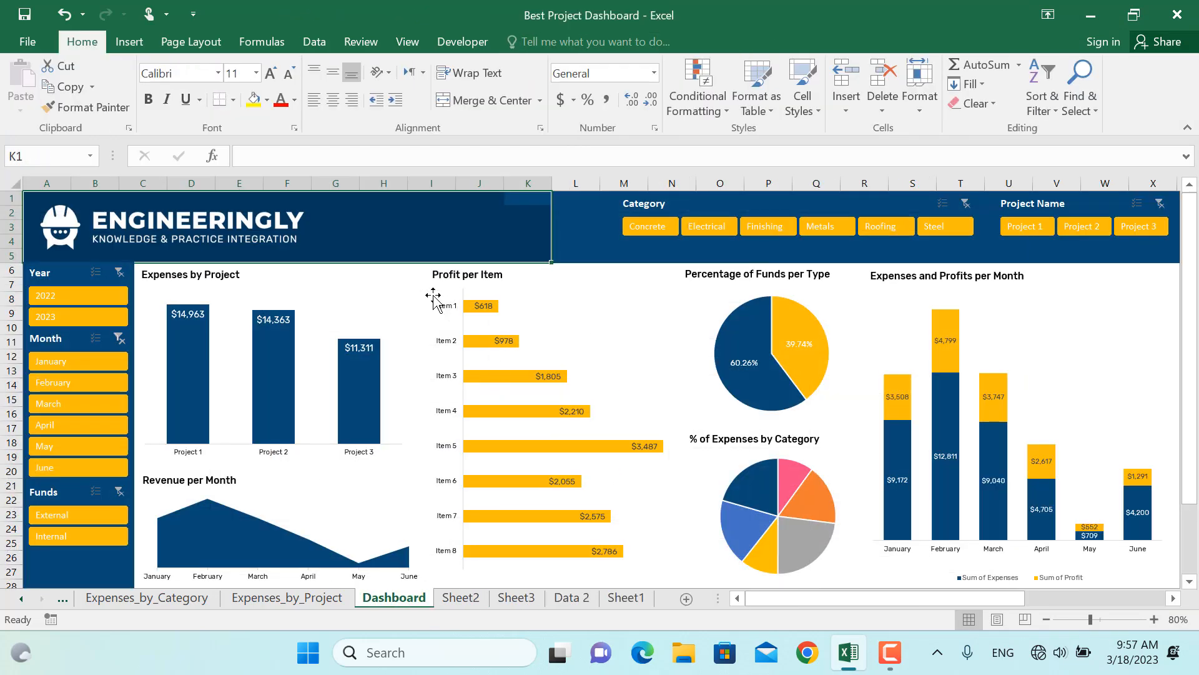
pyautogui.click(590, 600)
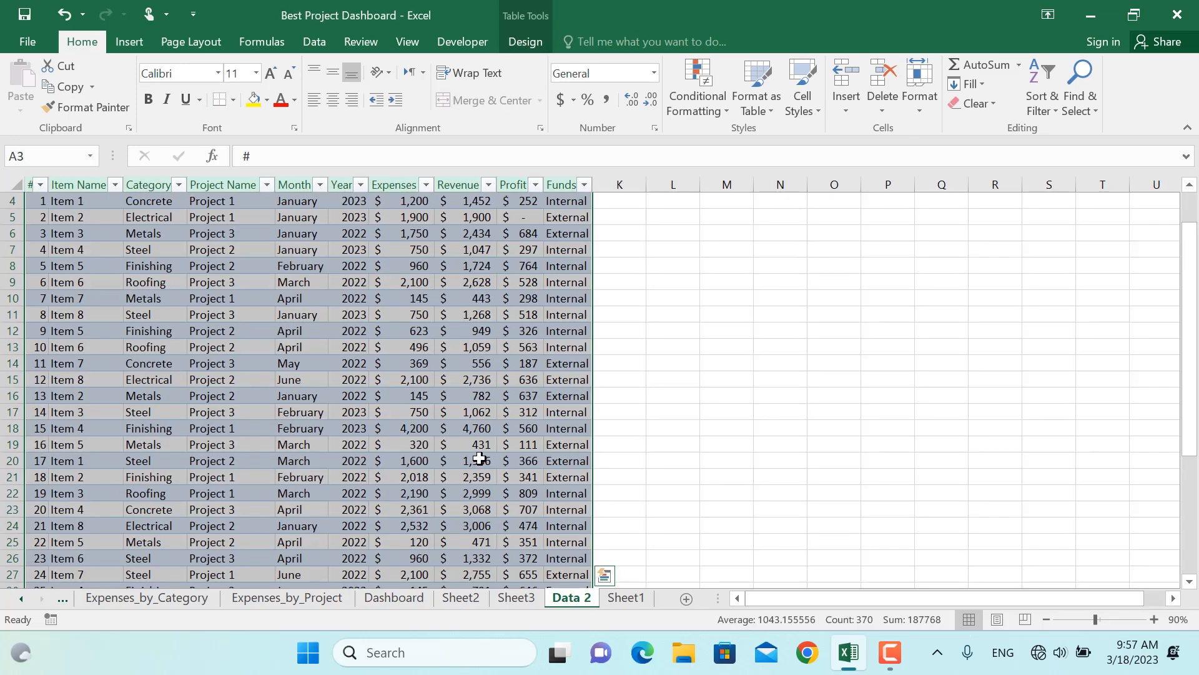
pyautogui.click(129, 41)
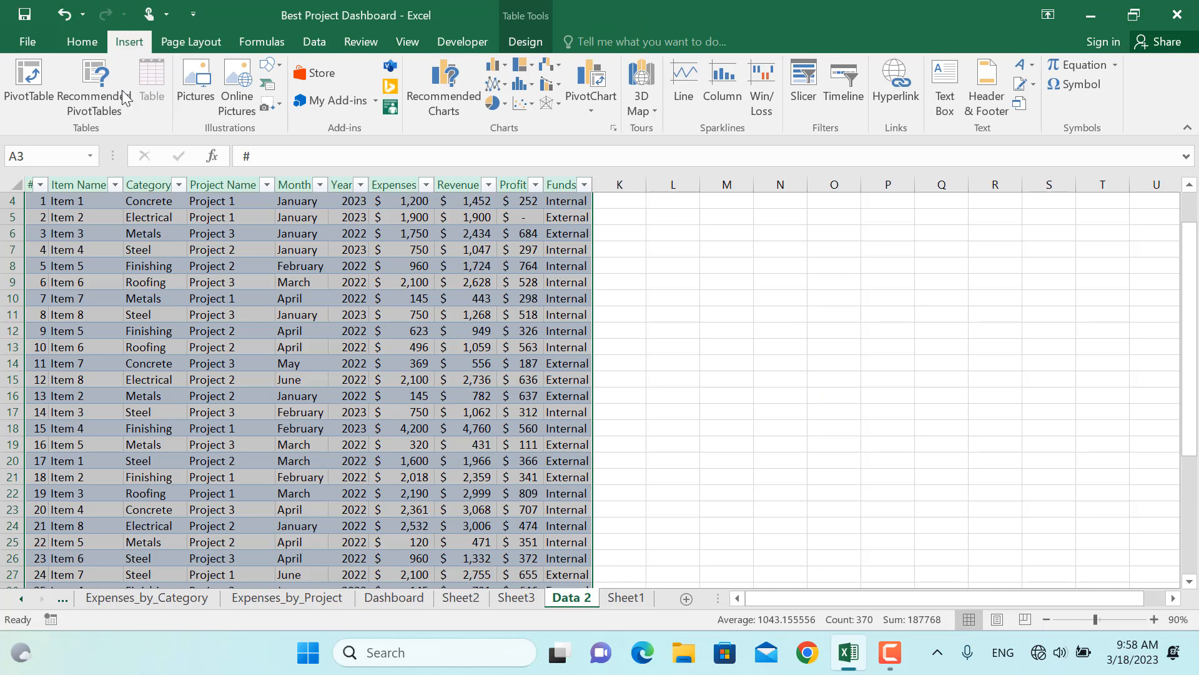
pyautogui.click(29, 76)
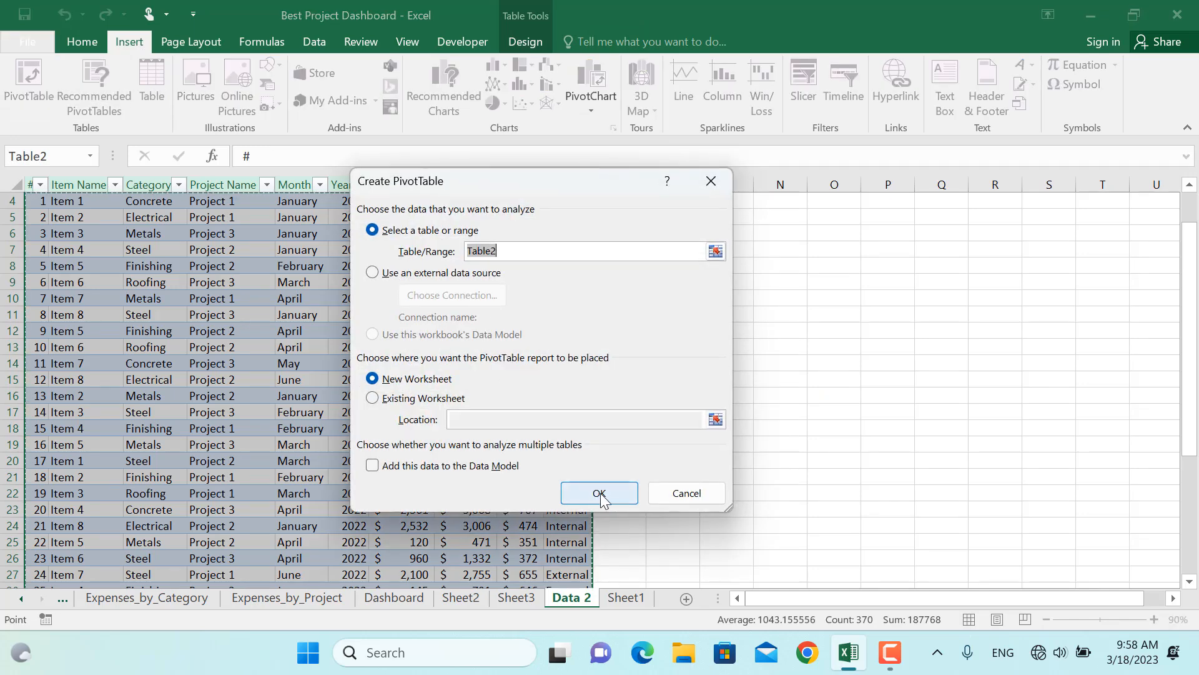
pyautogui.click(600, 494)
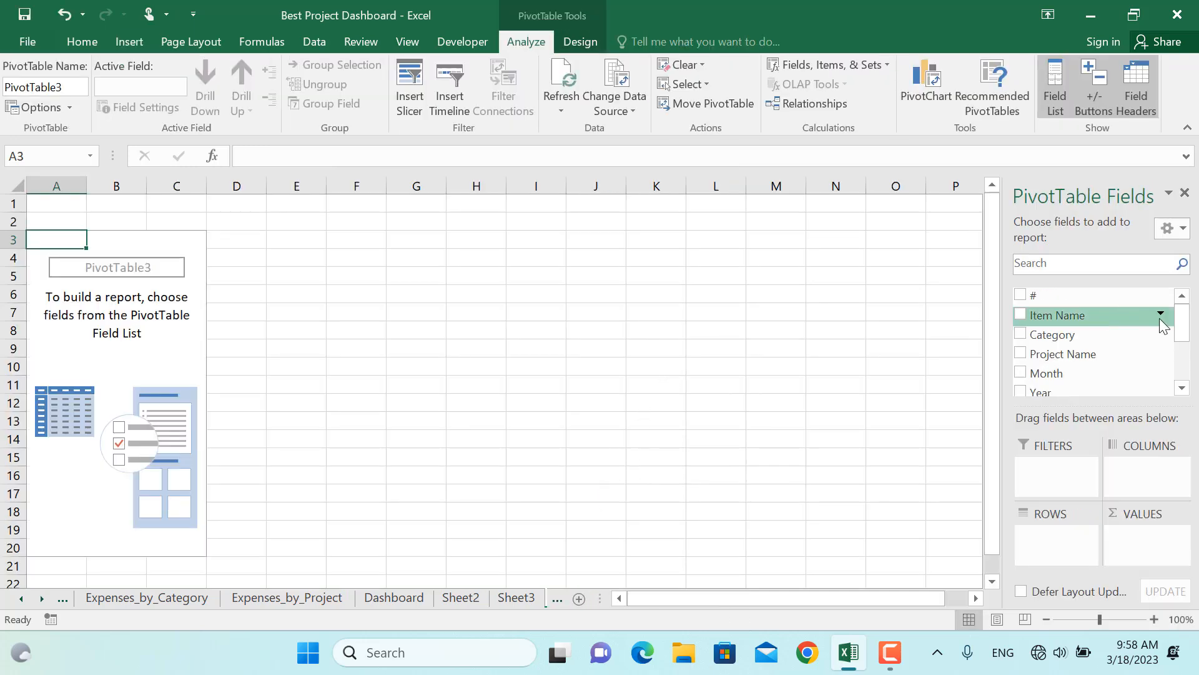
pyautogui.click(1021, 313)
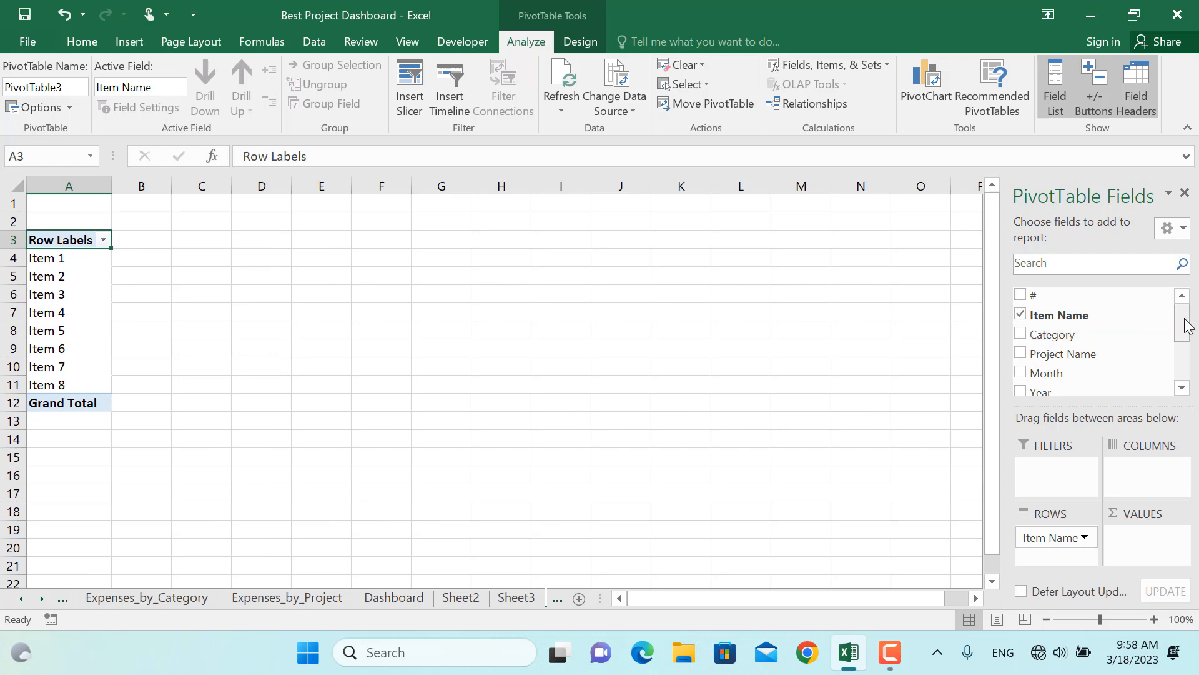
pyautogui.moveTo(1187, 321); pyautogui.dragTo(1187, 355)
pyautogui.click(1028, 362)
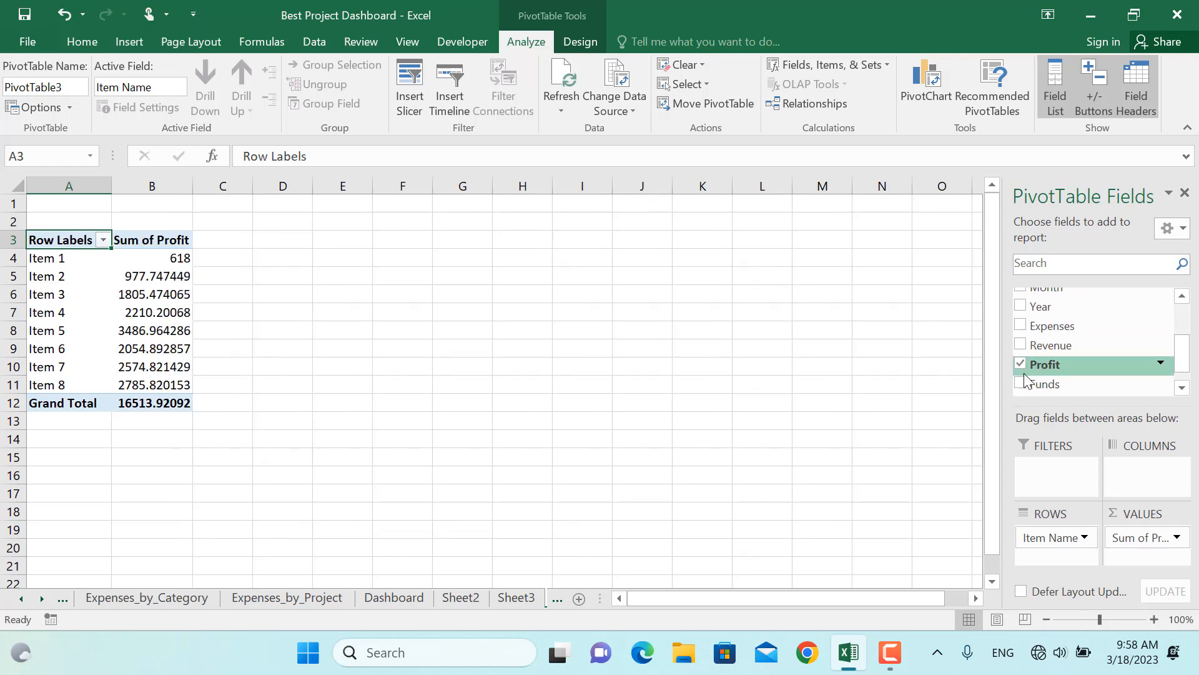
# Format the Sum of Profit values as currency with no decimal places
pyautogui.click(162, 291)
pyautogui.rightClick(161, 292)
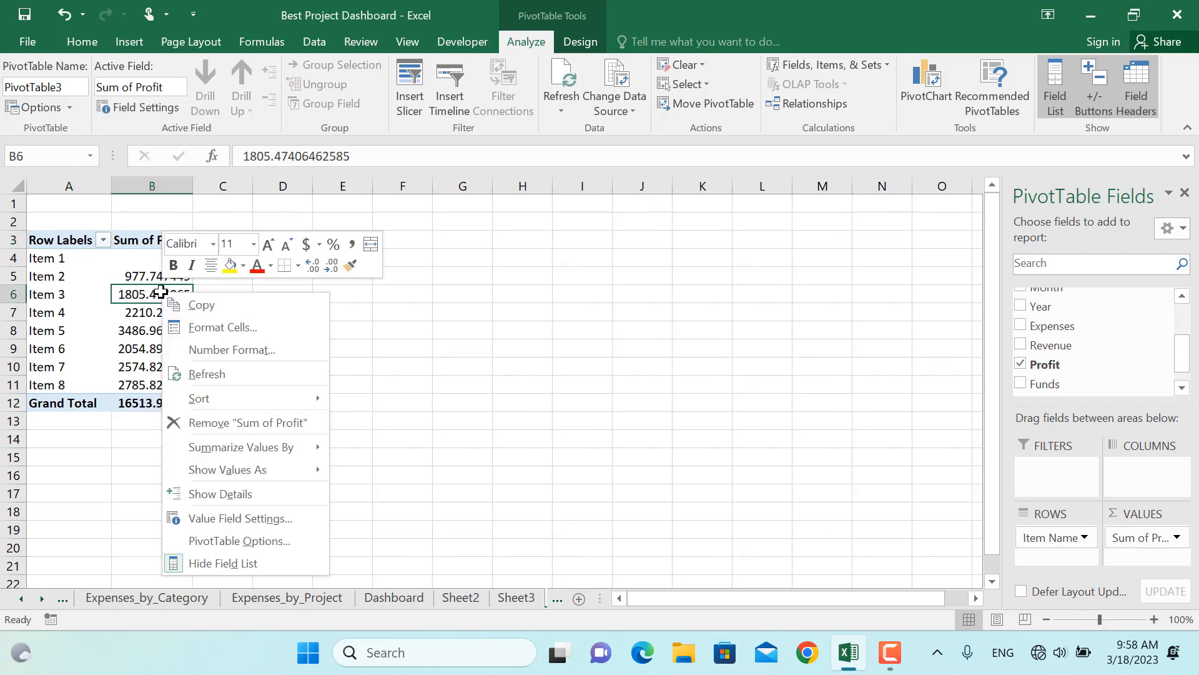
pyautogui.click(231, 371)
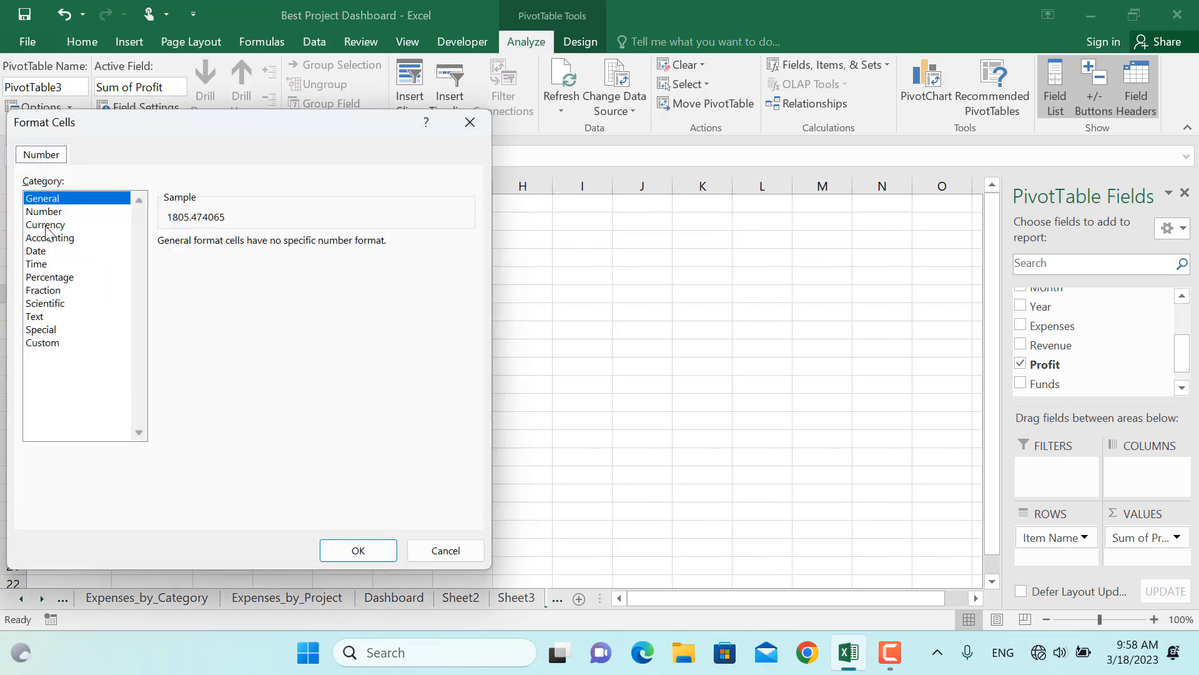
pyautogui.click(46, 226)
pyautogui.click(284, 248)
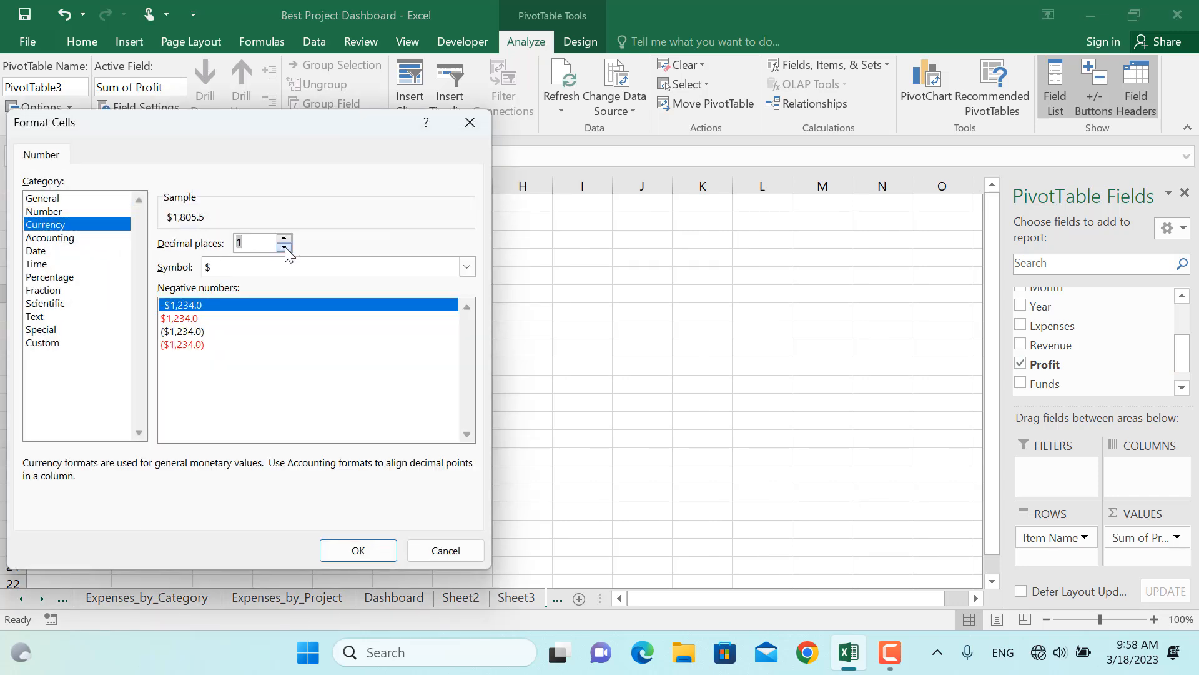
pyautogui.click(351, 550)
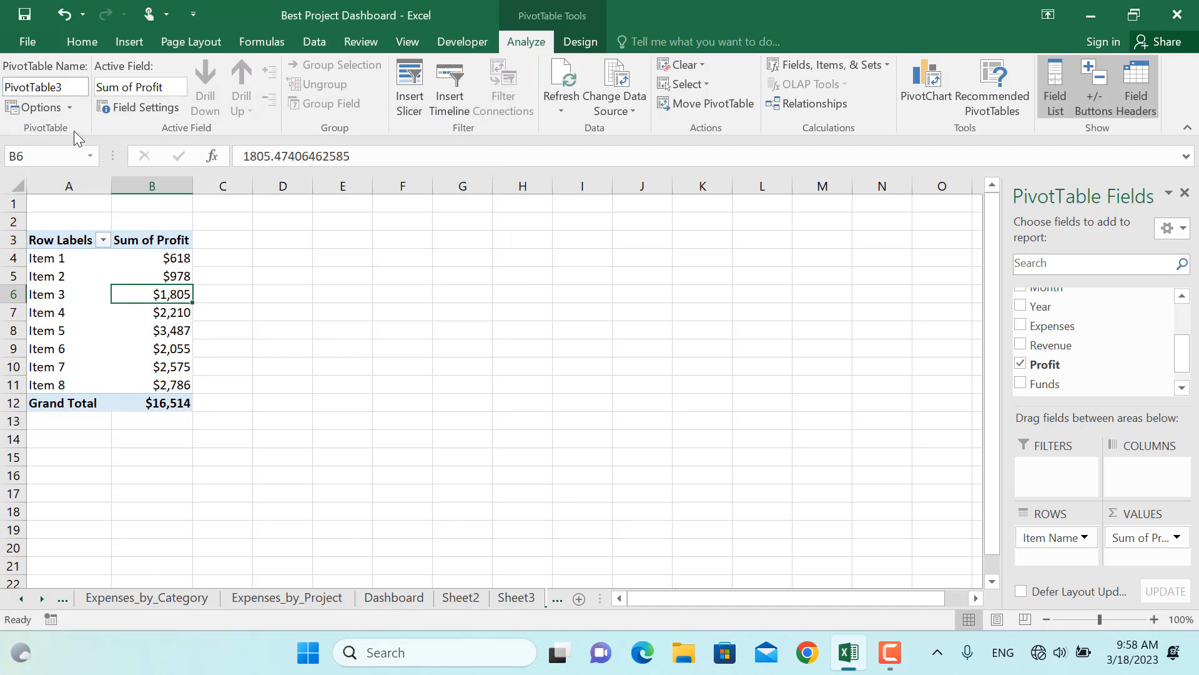
# Turn off grand totals for rows and columns in the profit PivotTable's options
pyautogui.click(50, 110)
pyautogui.click(516, 188)
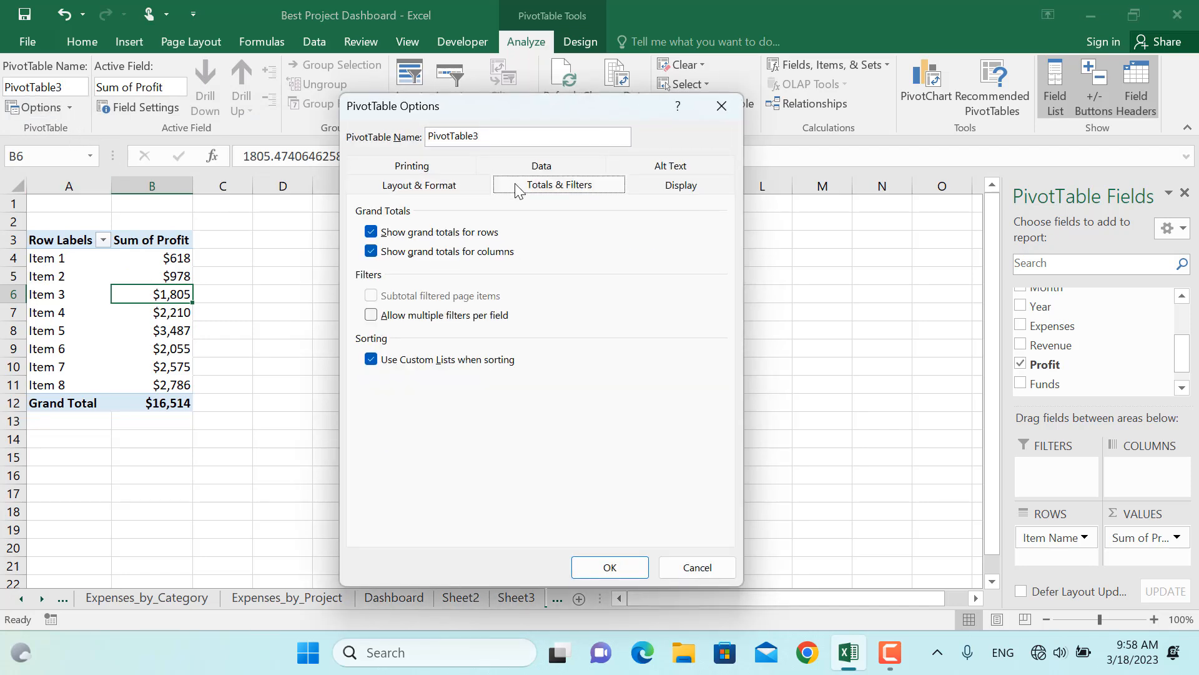
pyautogui.click(413, 234)
pyautogui.click(413, 251)
pyautogui.click(610, 568)
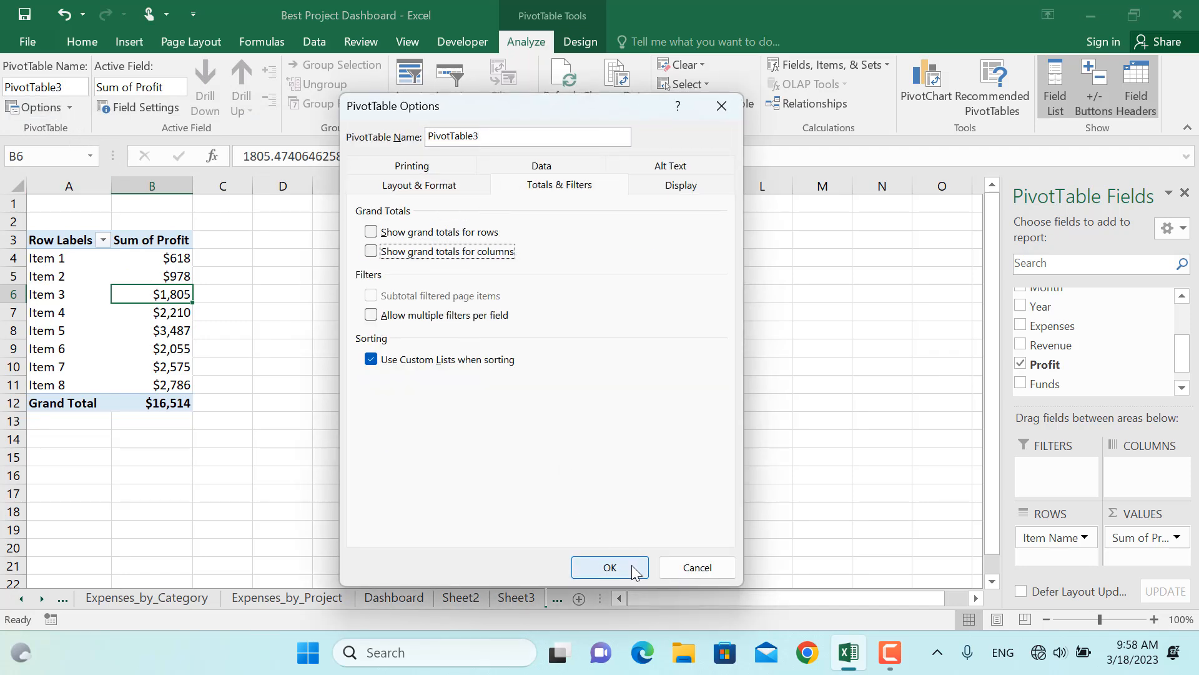
pyautogui.click(620, 567)
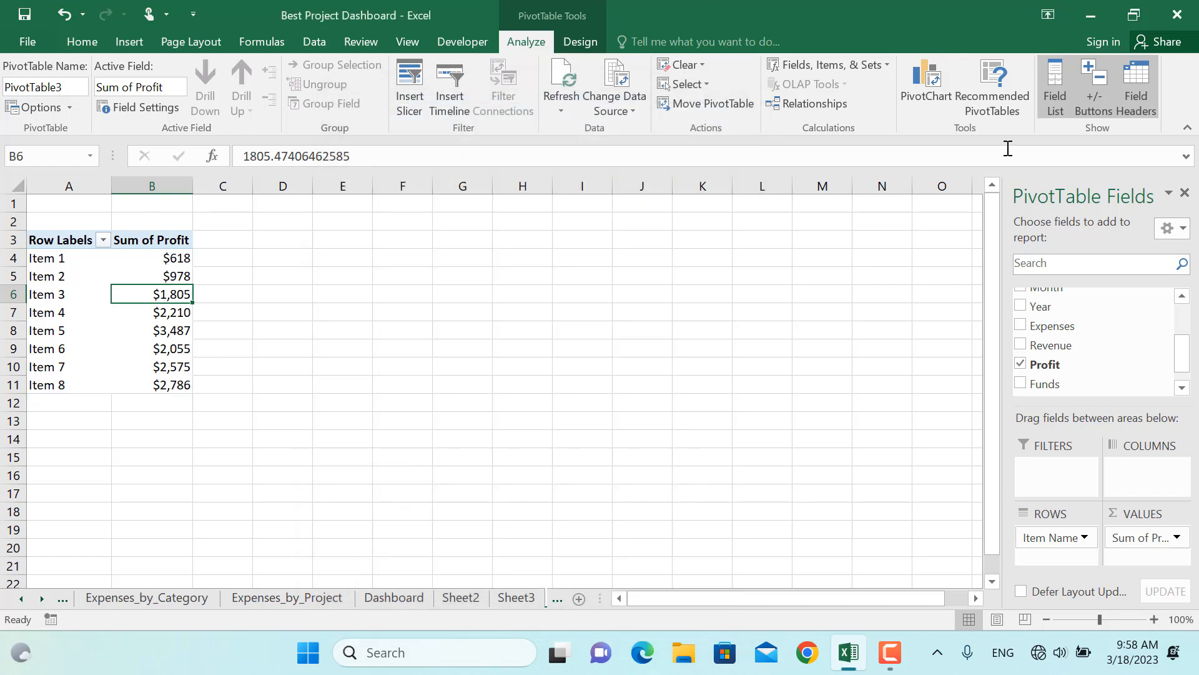
# Insert a clustered bar PivotChart from the profit PivotTable and move it beside the table
pyautogui.click(940, 80)
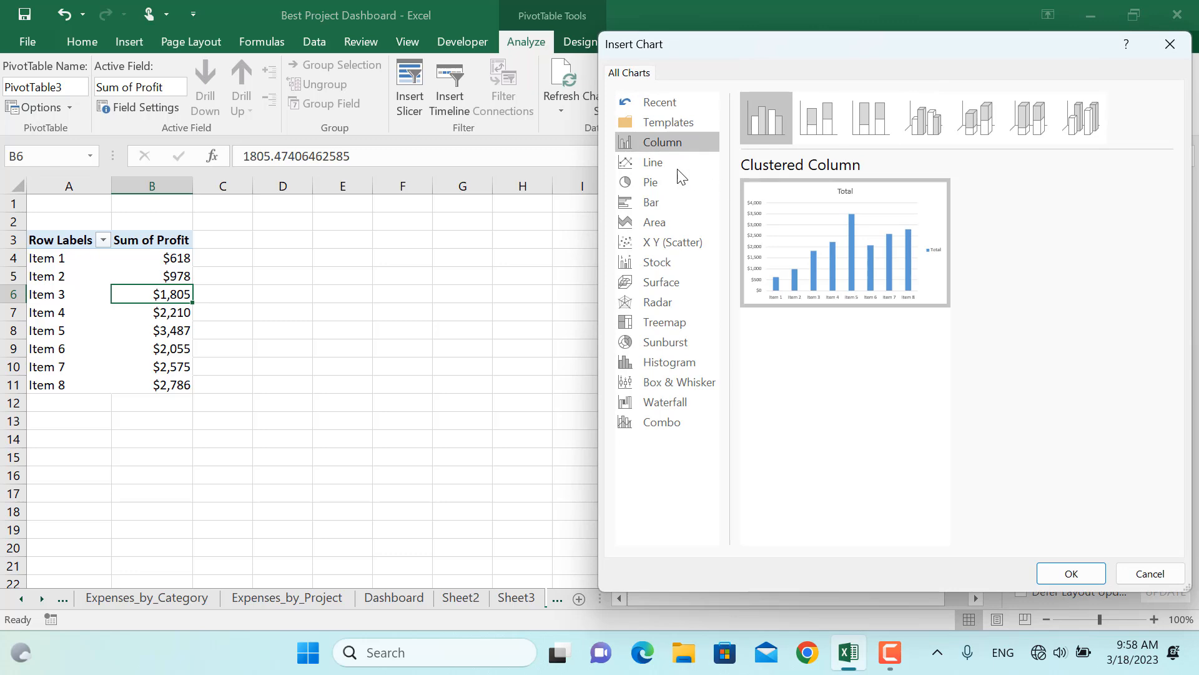
pyautogui.click(653, 203)
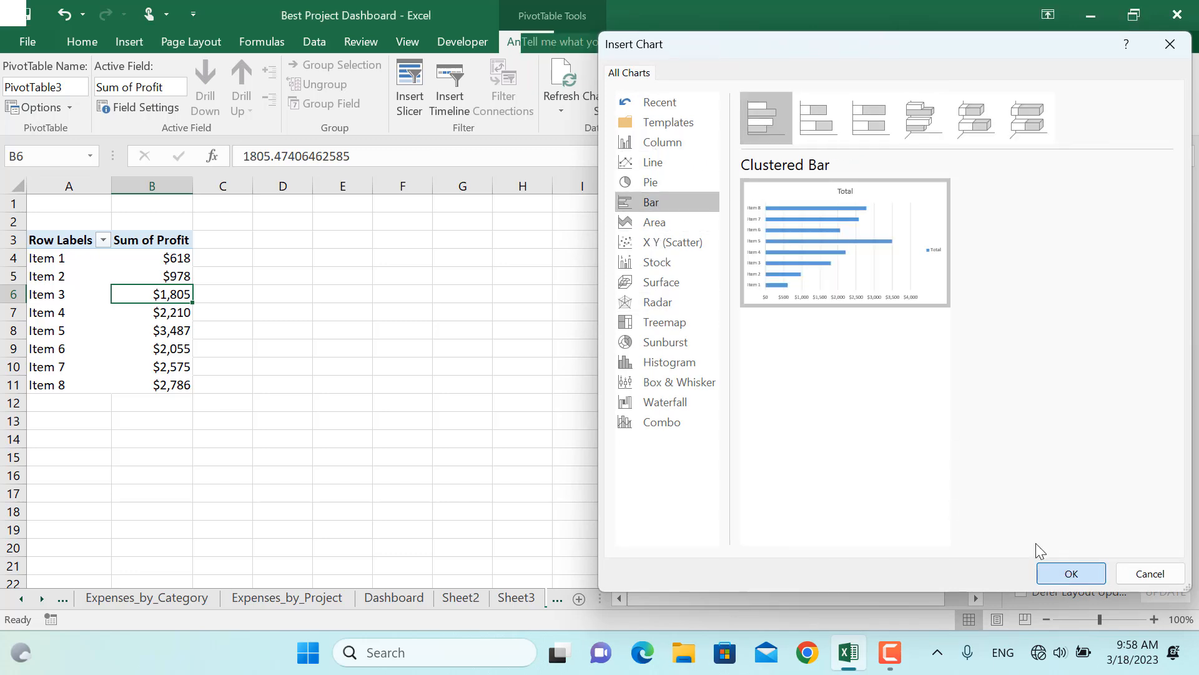
pyautogui.click(1056, 566)
pyautogui.moveTo(439, 273); pyautogui.dragTo(369, 242)
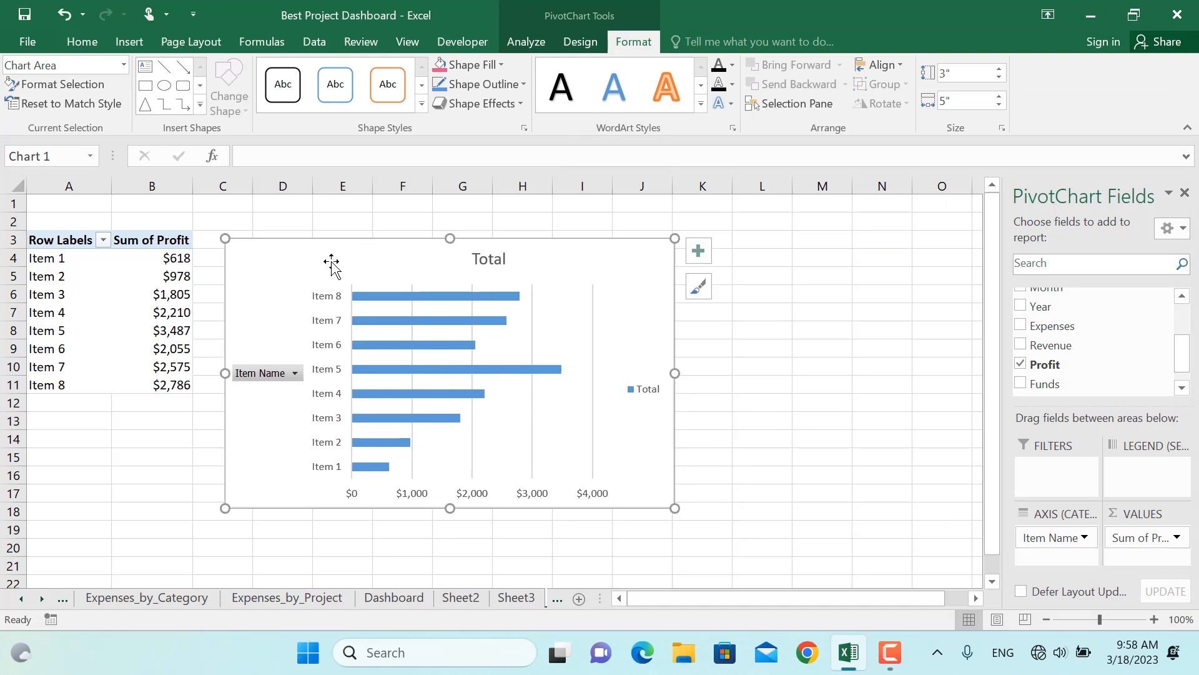
# Set the bar chart's vertical category axis to show categories in reverse order
pyautogui.click(336, 324)
pyautogui.rightClick(336, 324)
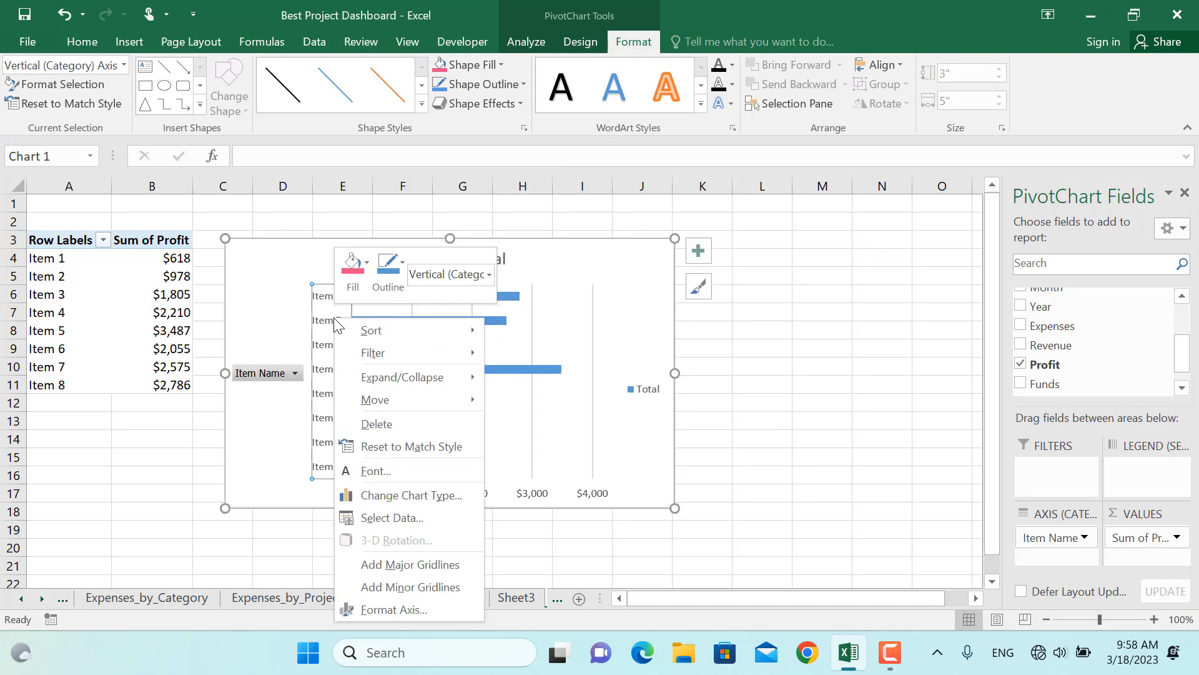
pyautogui.click(422, 609)
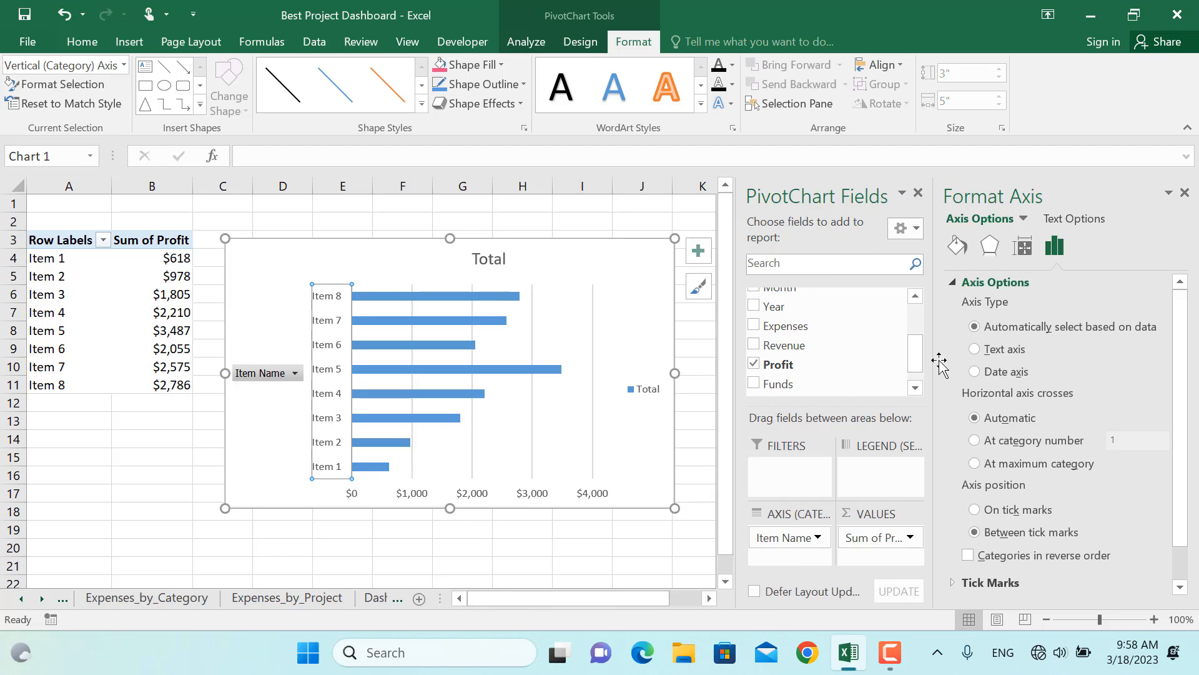
pyautogui.click(968, 555)
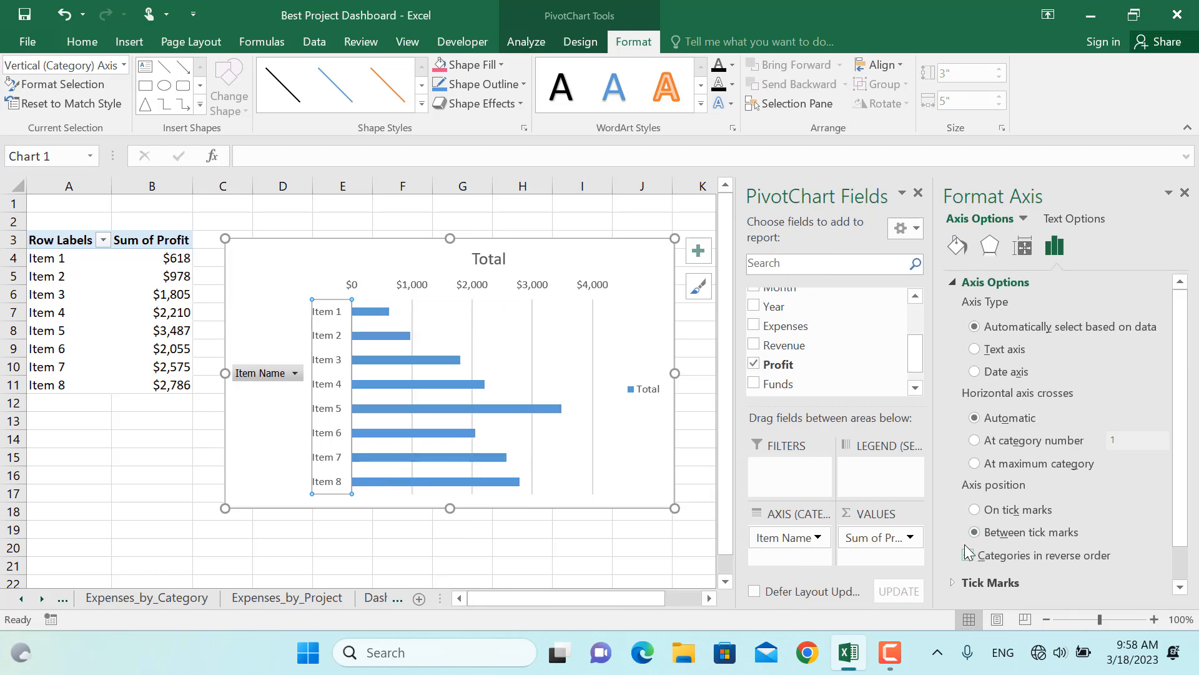
pyautogui.click(1185, 193)
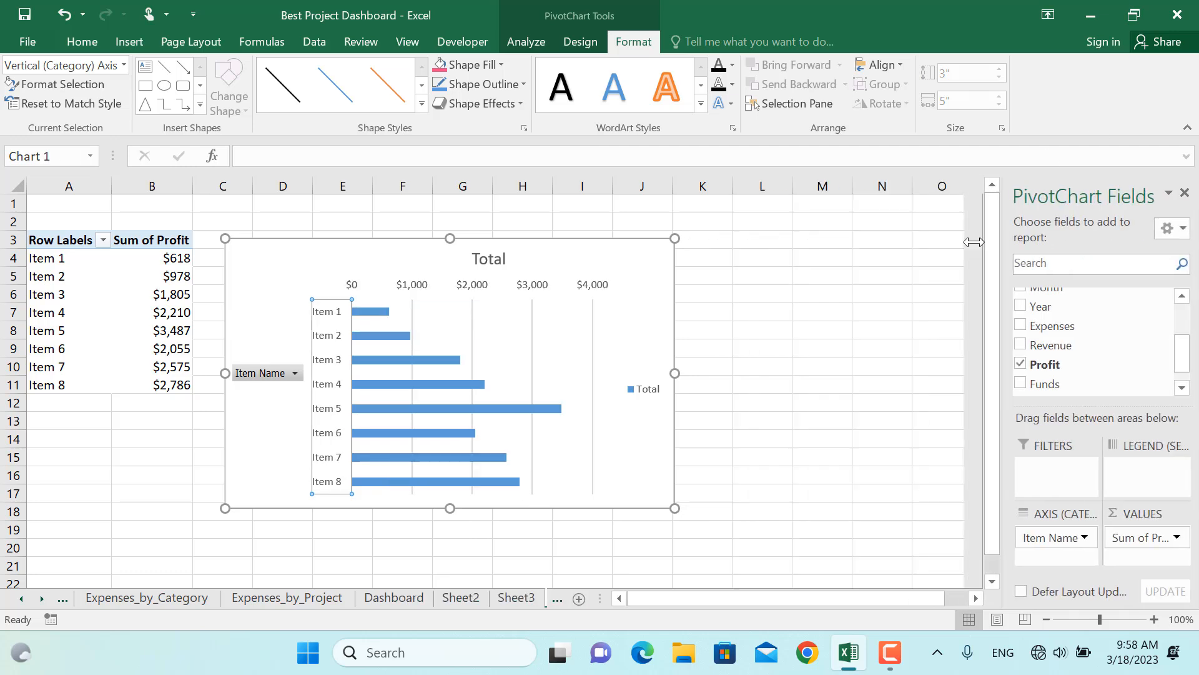
# Create a fourth PivotTable from Table2 on a new worksheet with Funds as the row field
pyautogui.click(857, 272)
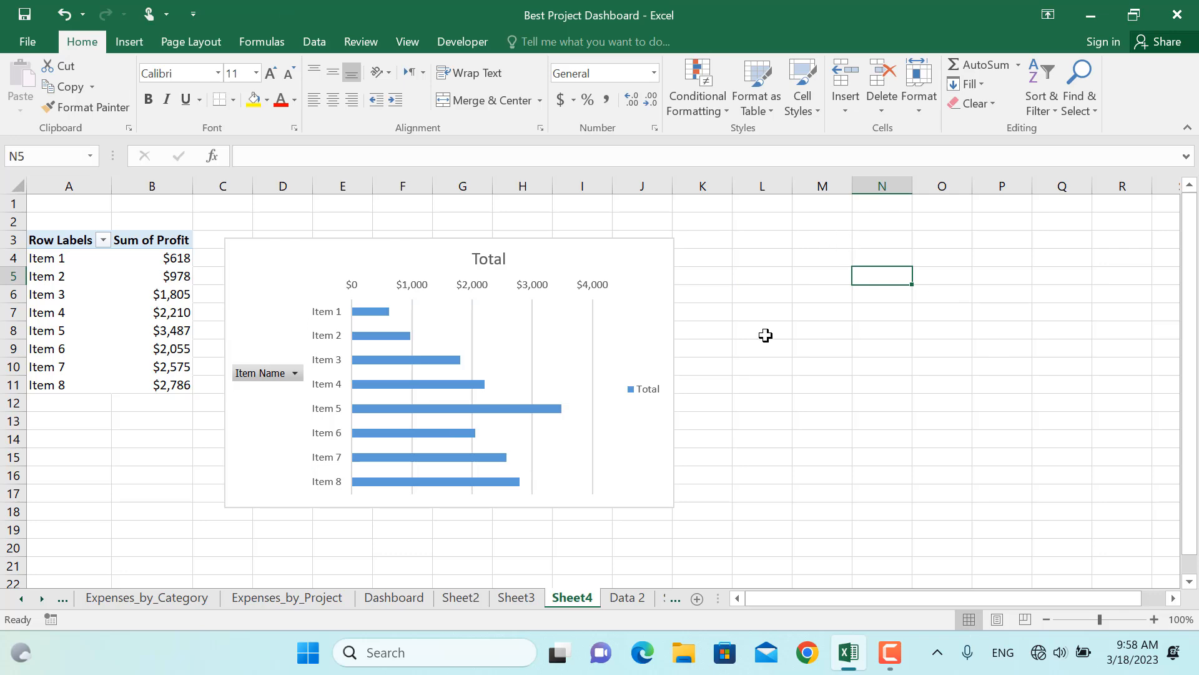
pyautogui.click(398, 601)
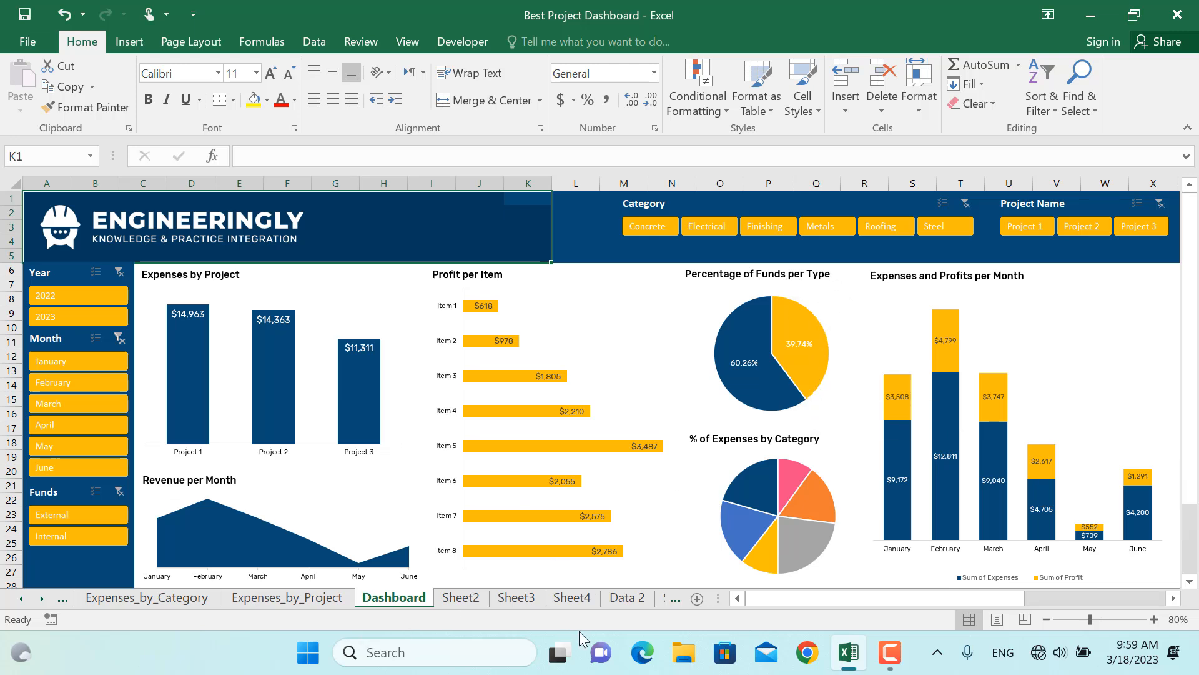
pyautogui.click(629, 598)
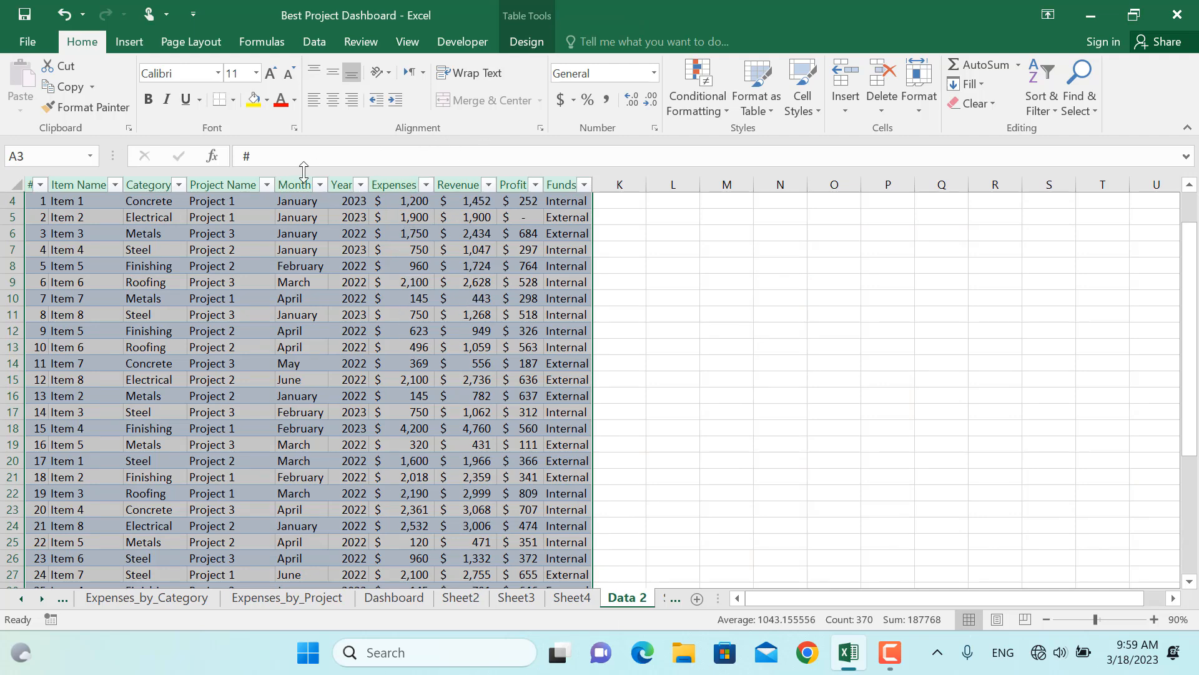
pyautogui.click(129, 41)
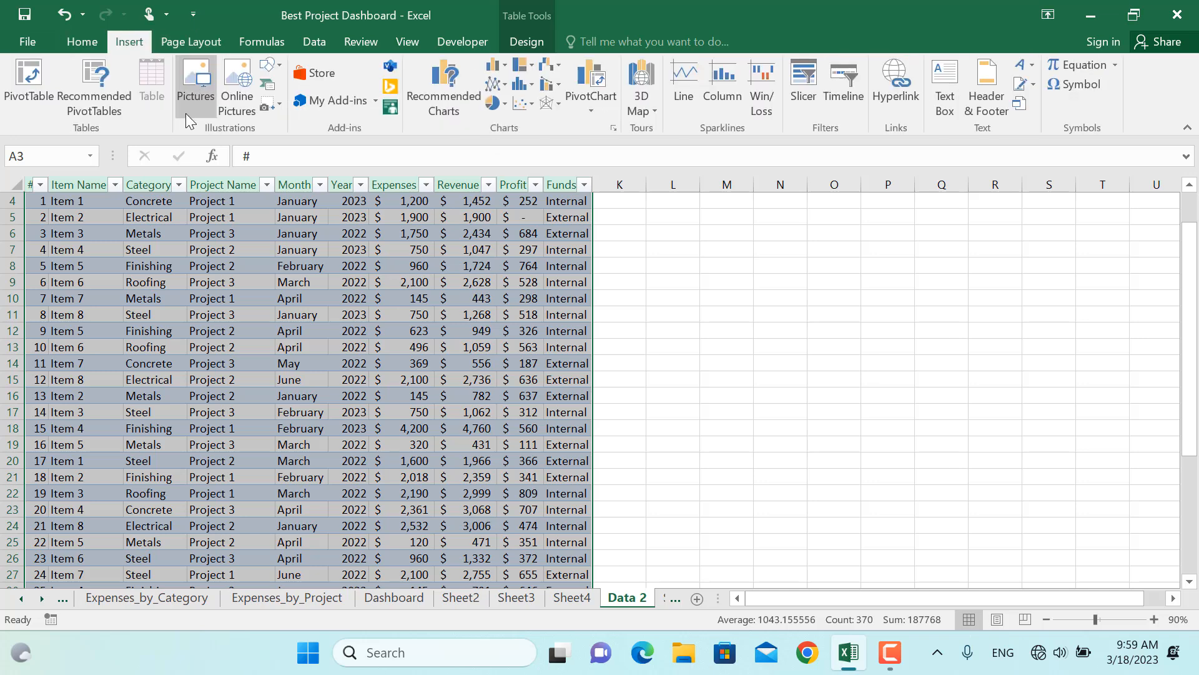
pyautogui.click(27, 78)
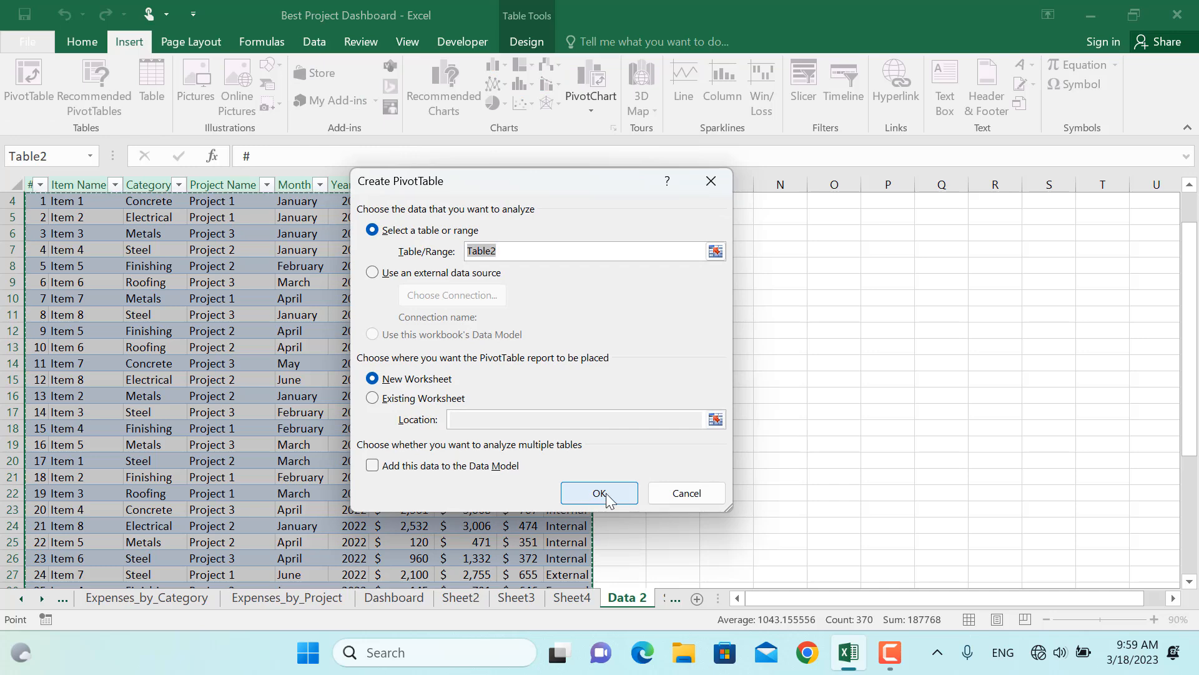
pyautogui.click(604, 491)
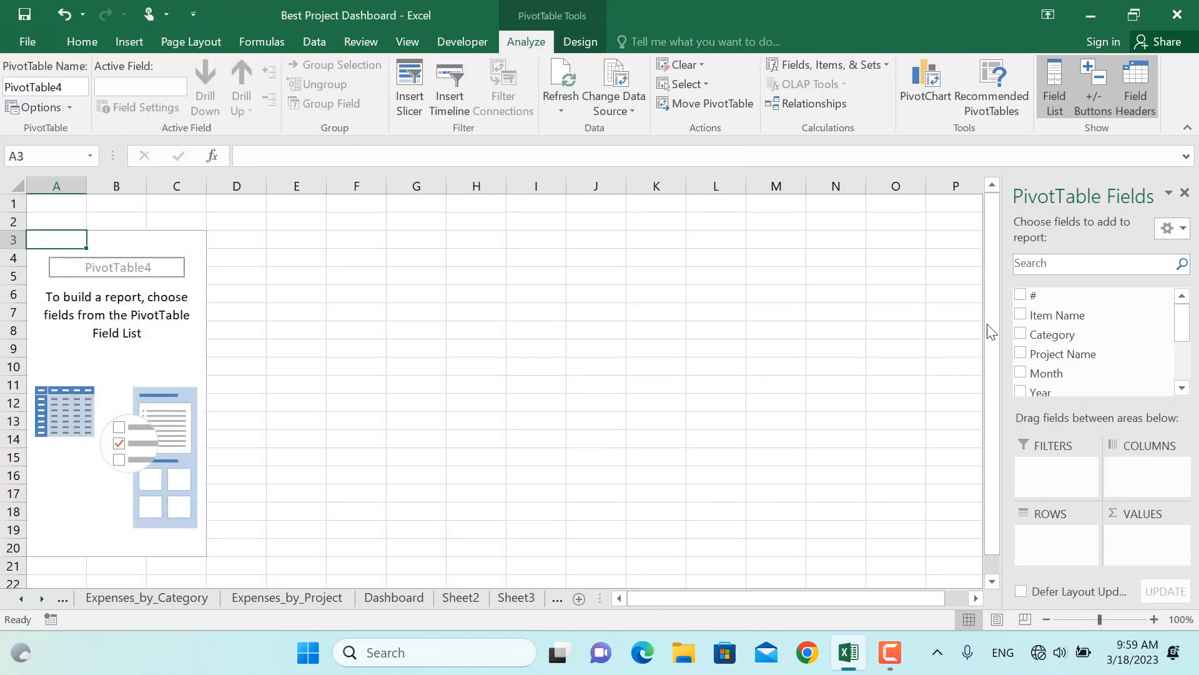
pyautogui.scroll(-3, 1166, 323)
pyautogui.click(1020, 363)
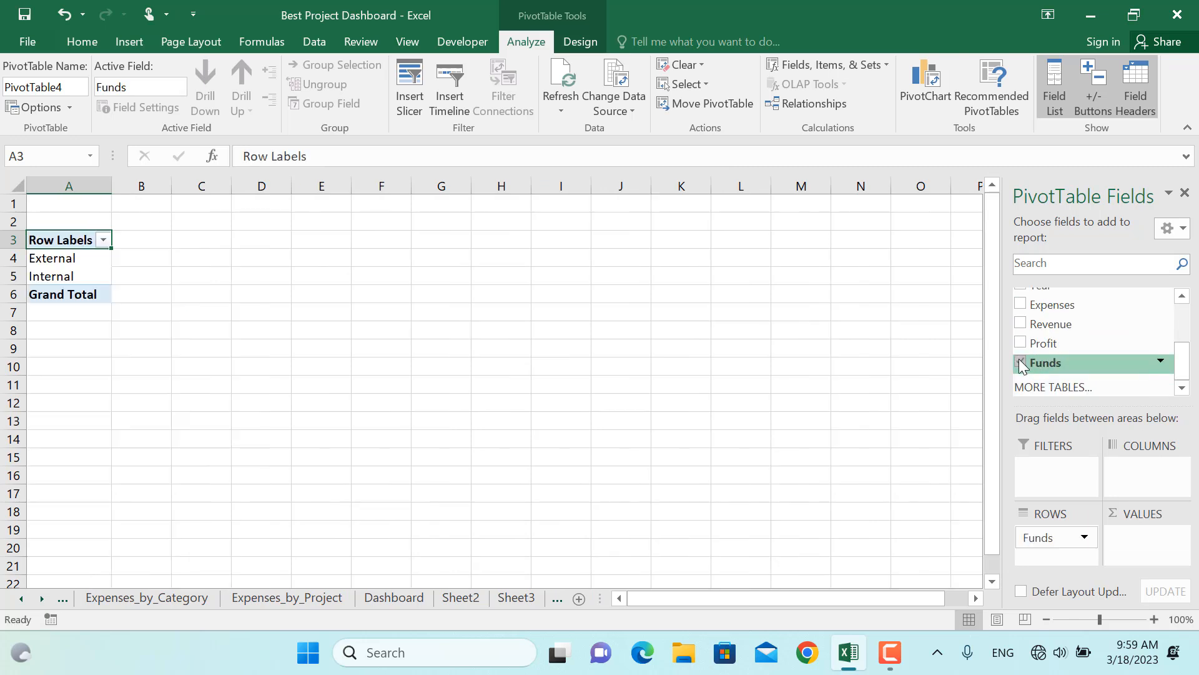
# Add Expenses as the value field and show the values as % of Grand Total
pyautogui.click(1020, 304)
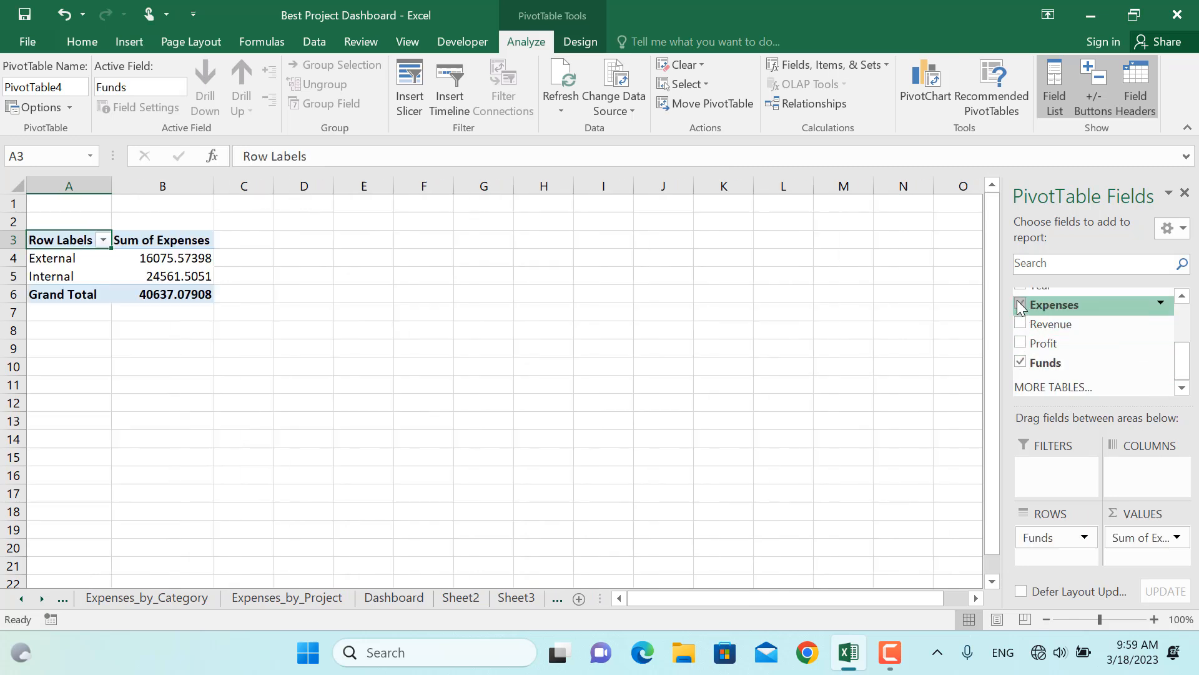
pyautogui.rightClick(181, 273)
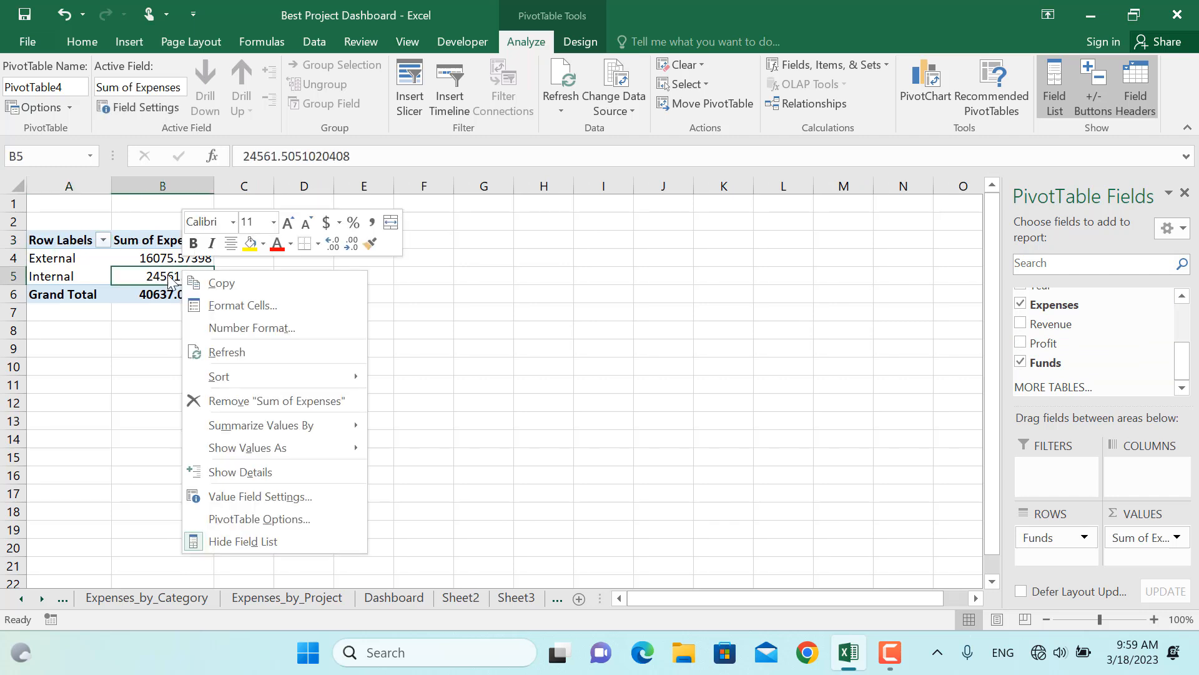
pyautogui.moveTo(252, 448)
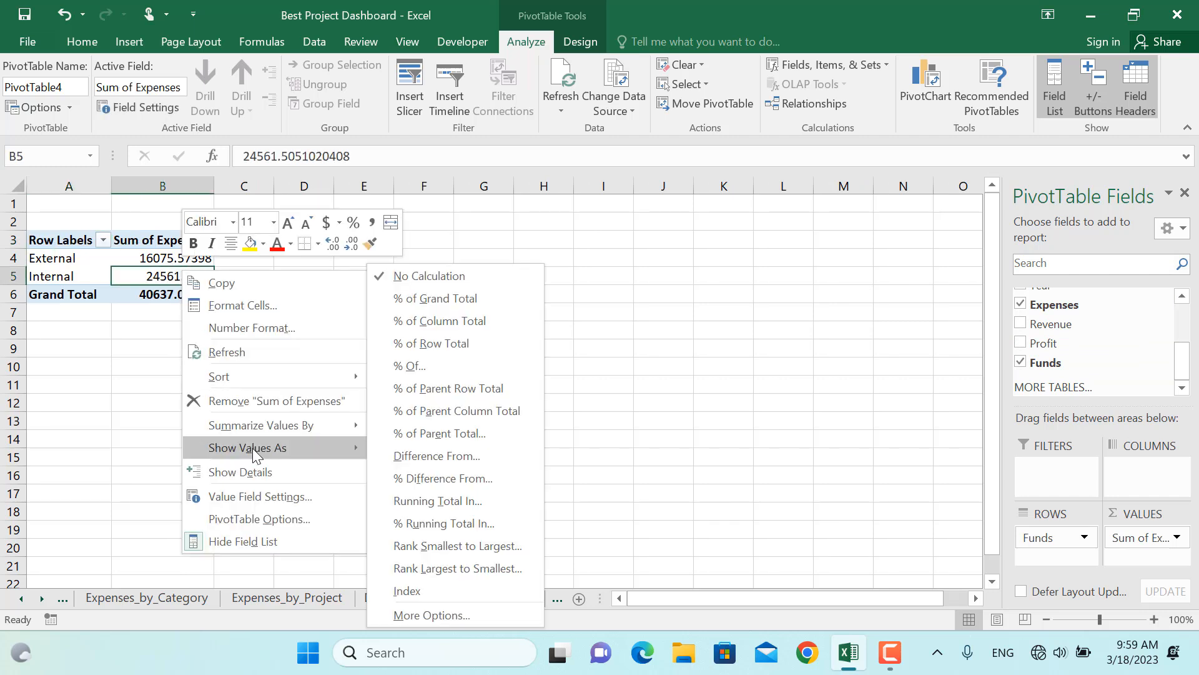
pyautogui.click(451, 298)
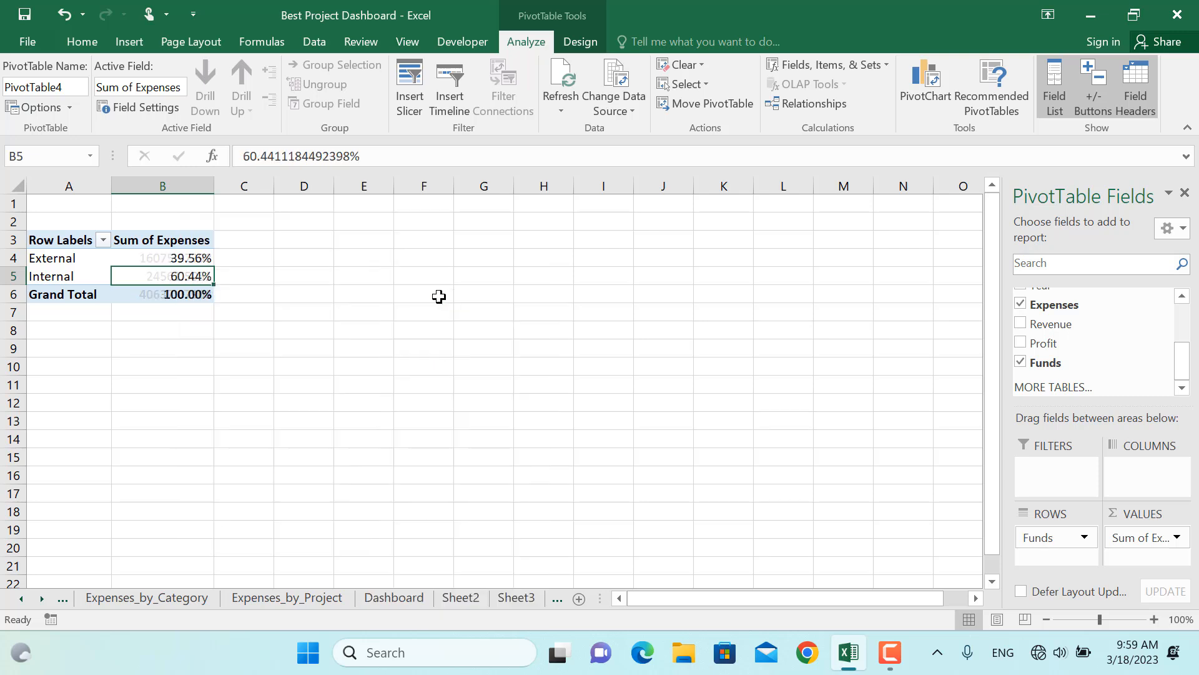
# Turn off grand totals for rows and columns in the funds PivotTable's options
pyautogui.click(180, 293)
pyautogui.click(36, 107)
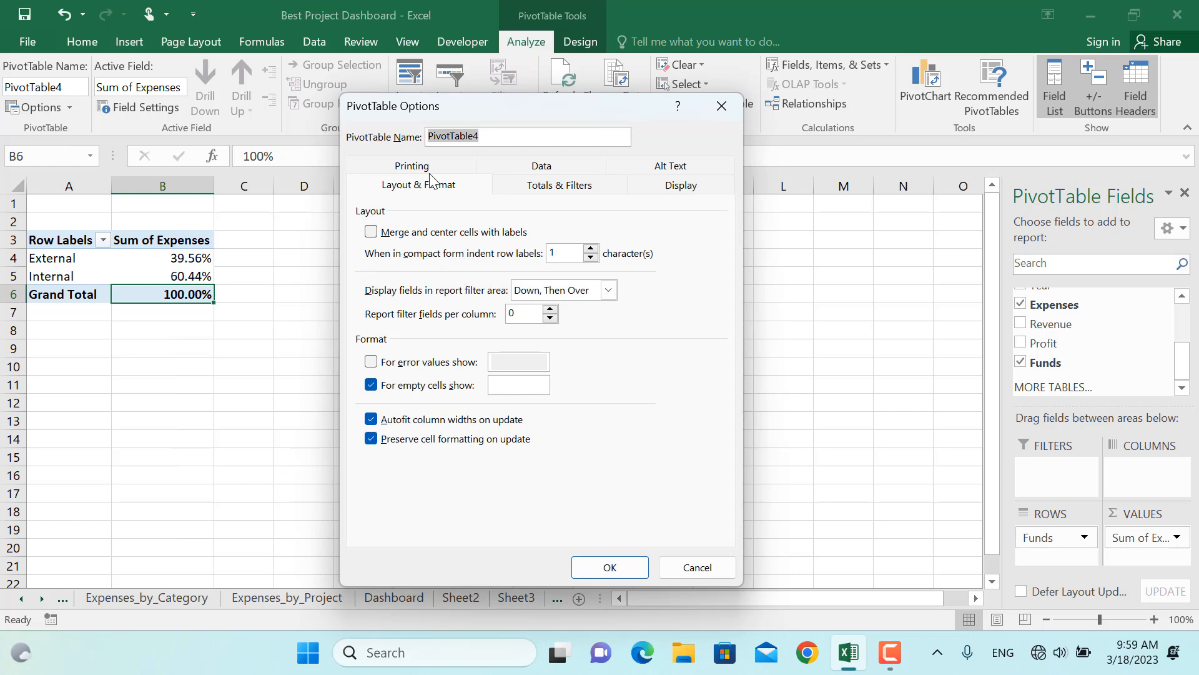
pyautogui.click(544, 186)
pyautogui.click(407, 233)
pyautogui.click(409, 252)
pyautogui.click(610, 567)
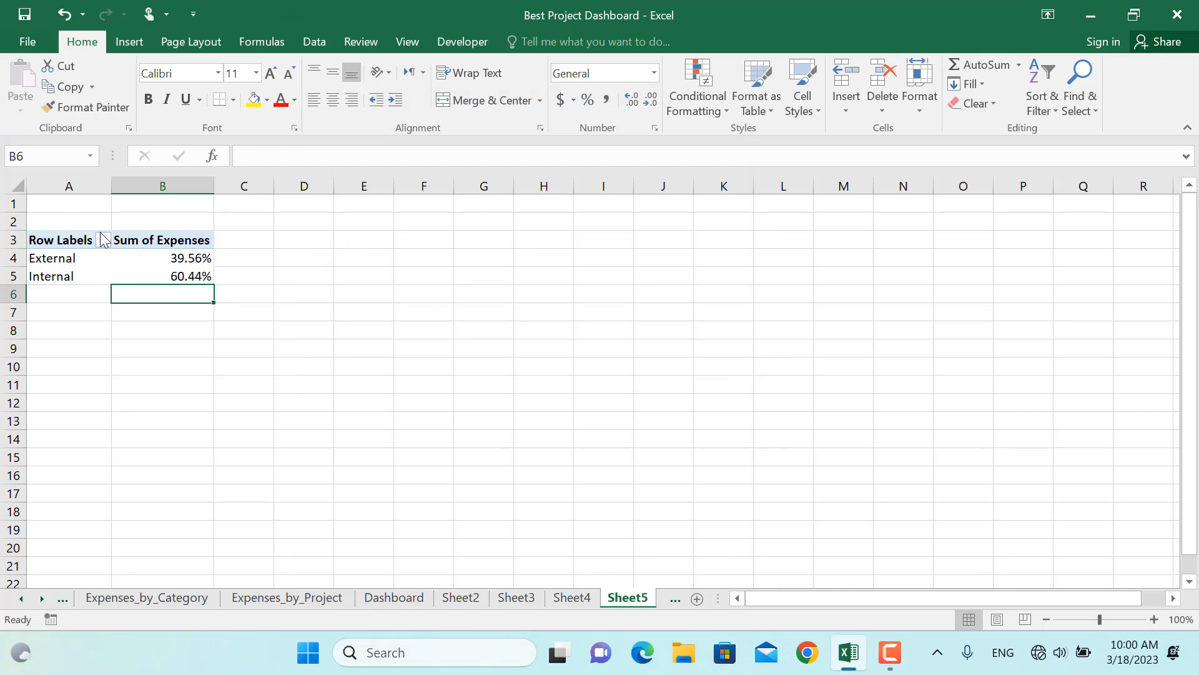
# Insert a pie PivotChart from the funds PivotTable and move it slightly up and left
pyautogui.click(135, 257)
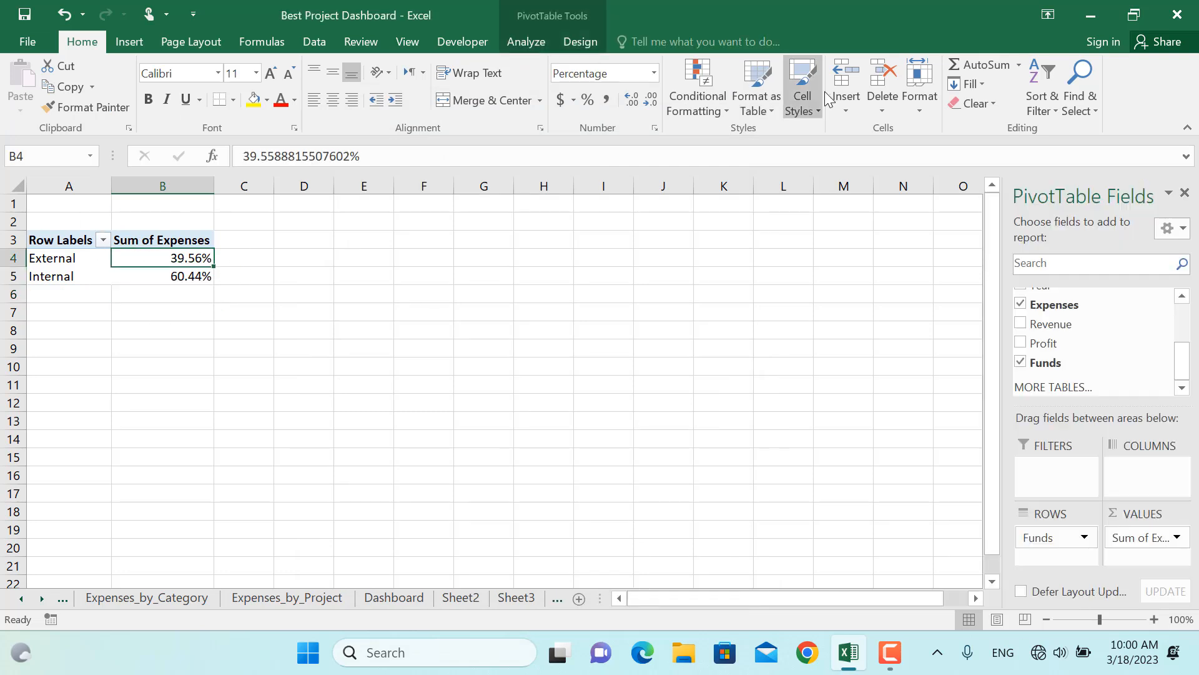
pyautogui.click(527, 41)
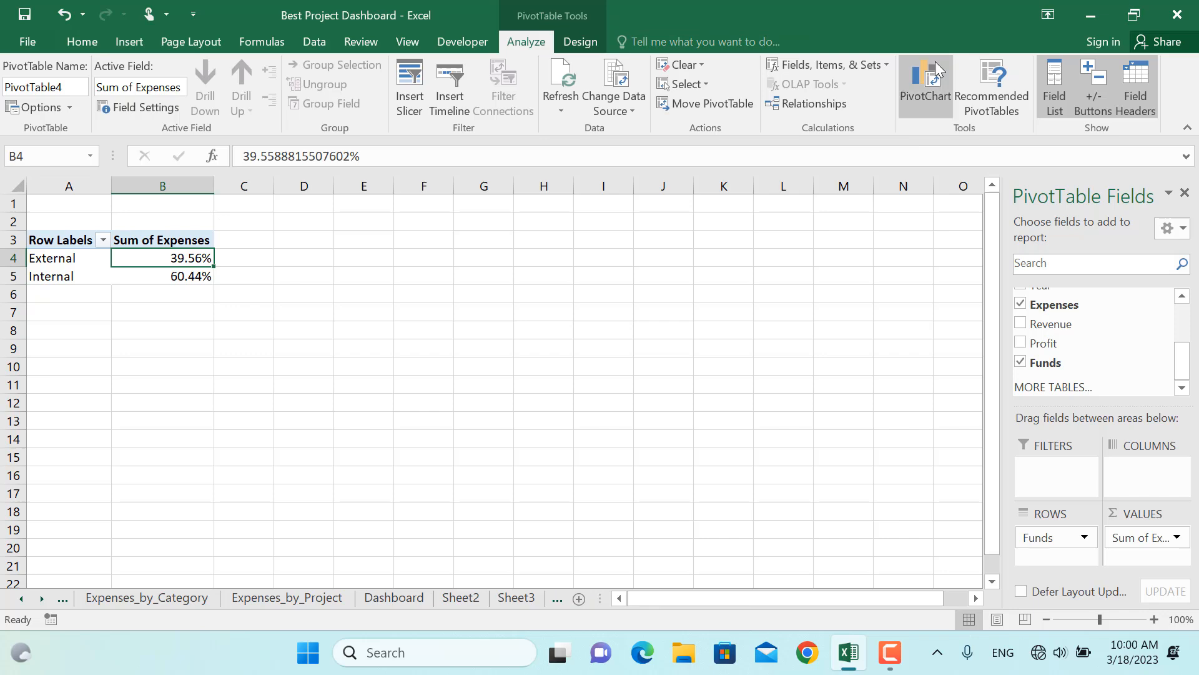
pyautogui.click(937, 94)
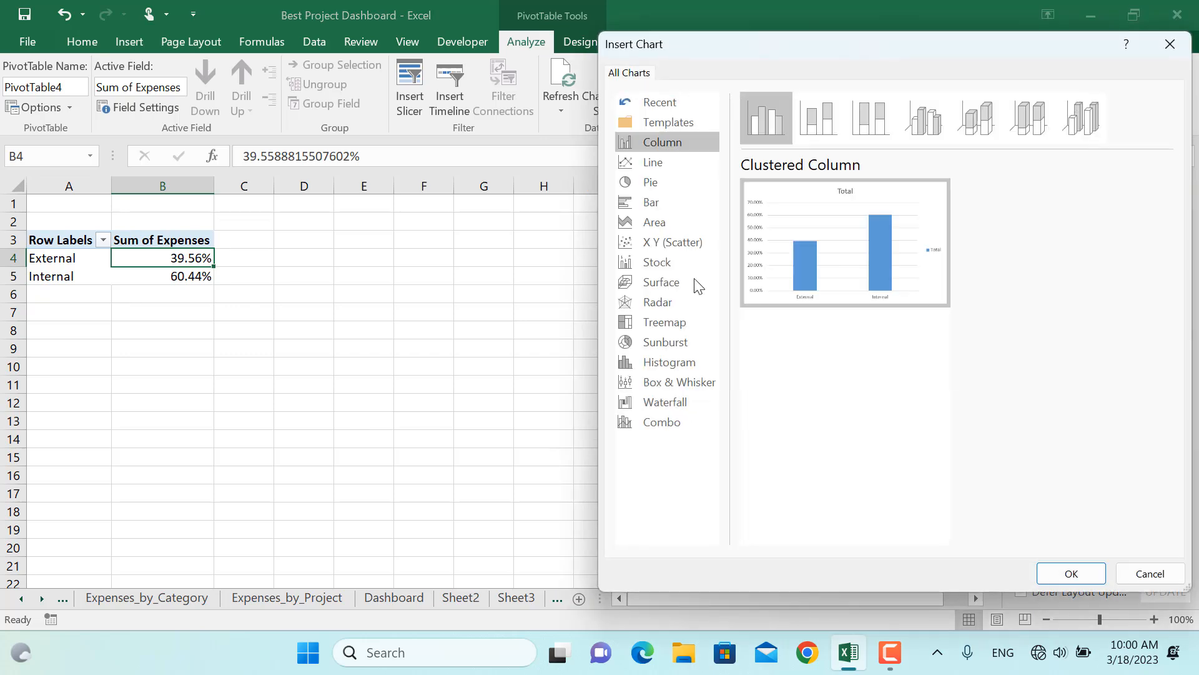
pyautogui.click(670, 181)
pyautogui.moveTo(850, 241)
pyautogui.click(1056, 572)
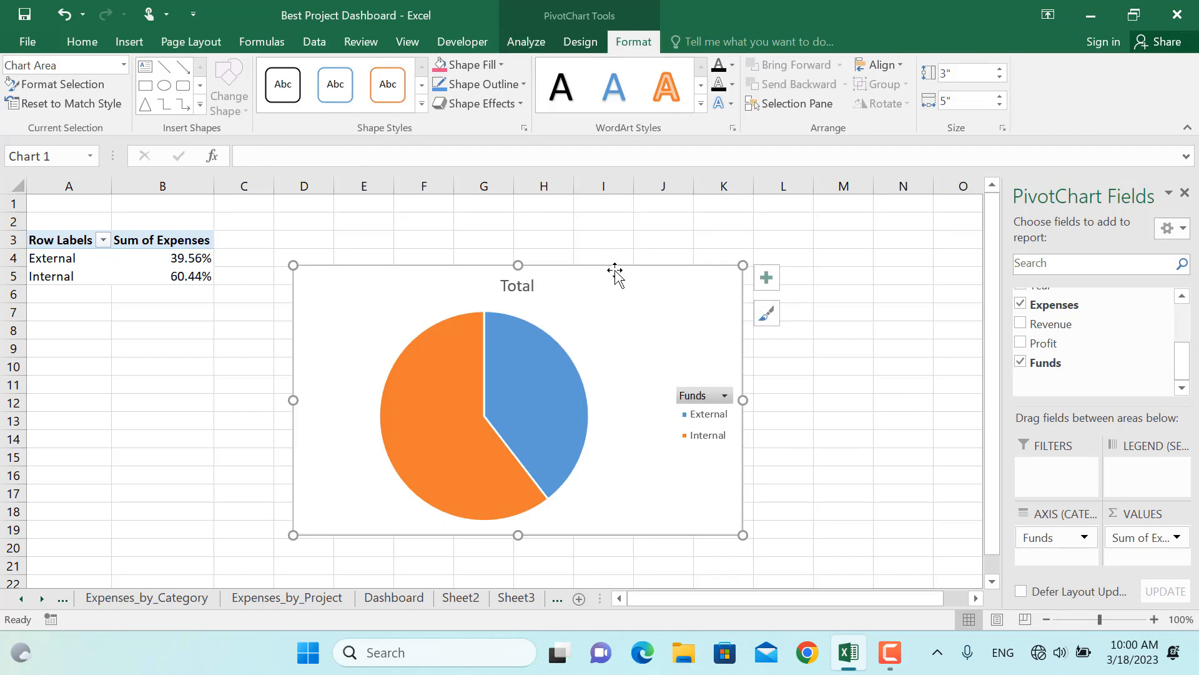
pyautogui.moveTo(616, 273); pyautogui.dragTo(582, 248)
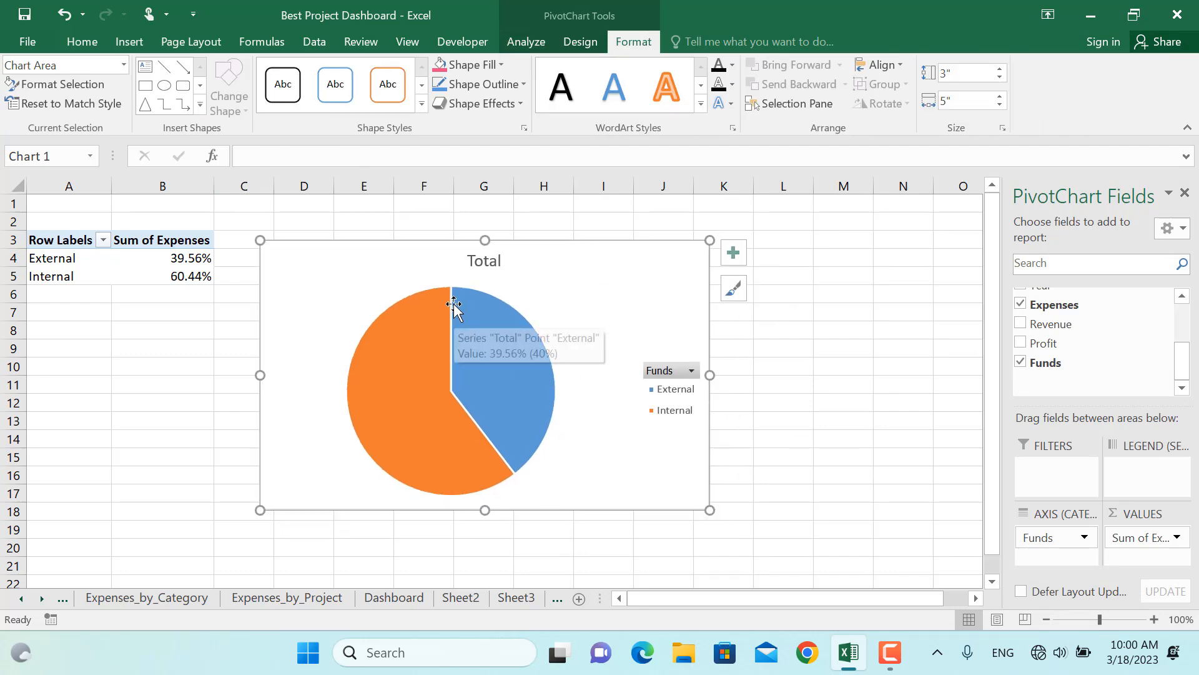
# Create a fifth PivotTable from Table2 on a new worksheet with Category as rows and Expenses as values
pyautogui.click(403, 592)
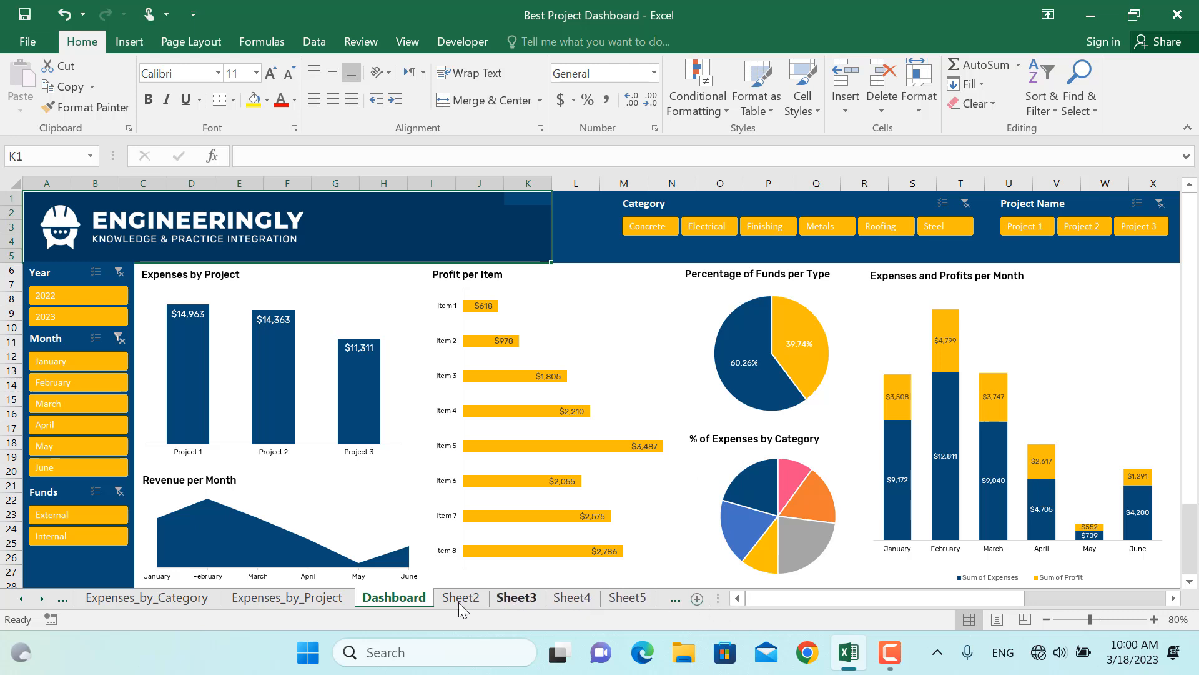
pyautogui.click(40, 601)
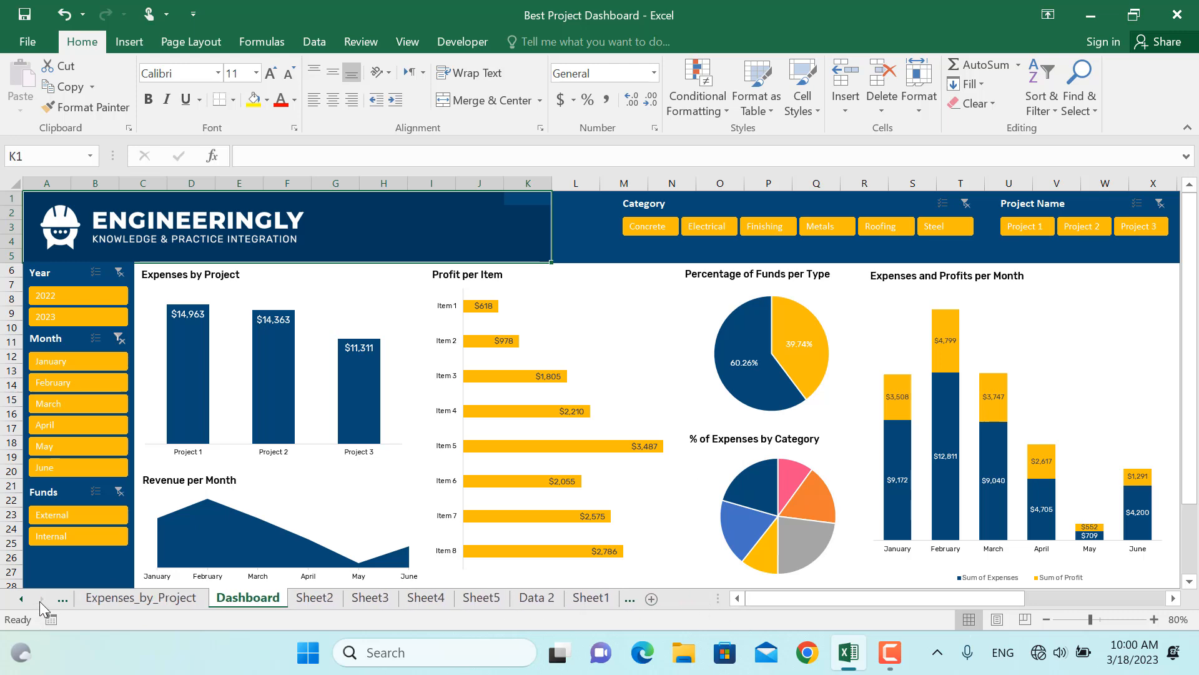
pyautogui.click(541, 598)
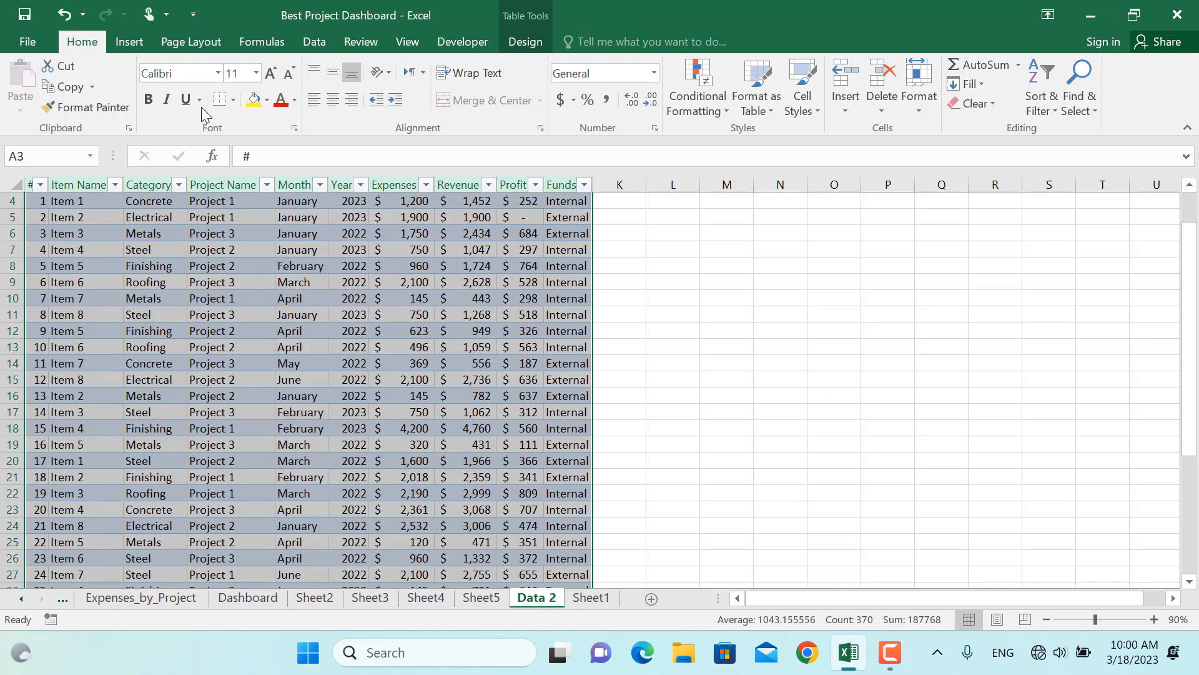
pyautogui.click(129, 41)
pyautogui.click(5, 88)
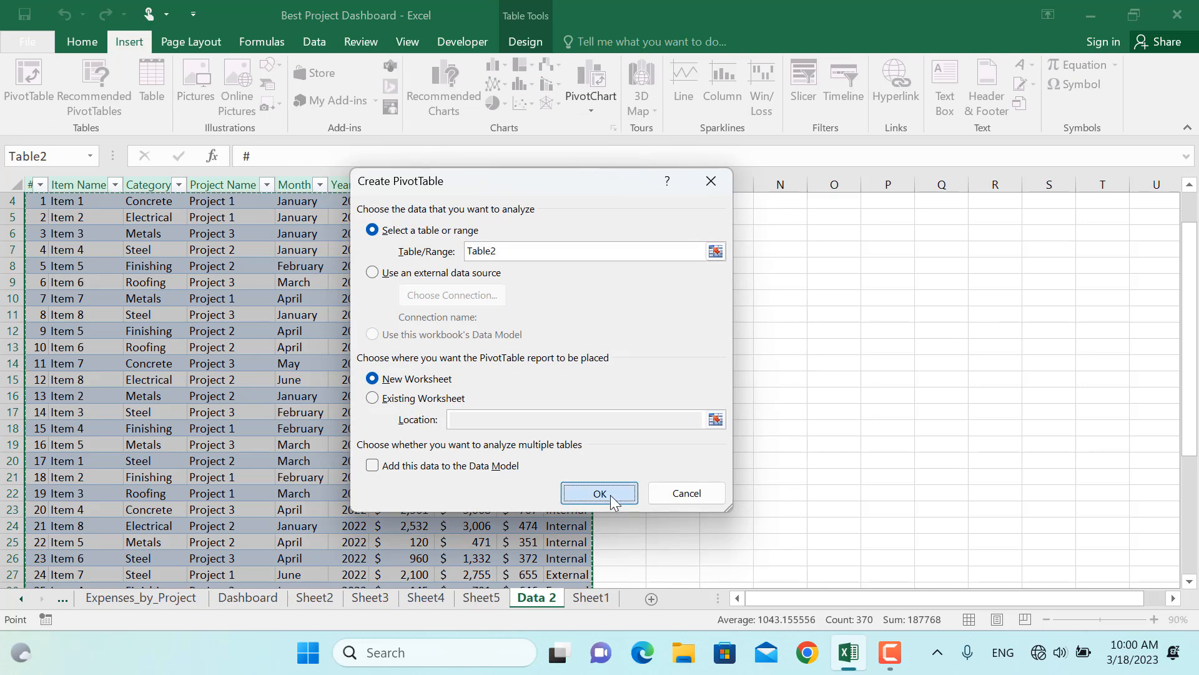
pyautogui.click(613, 498)
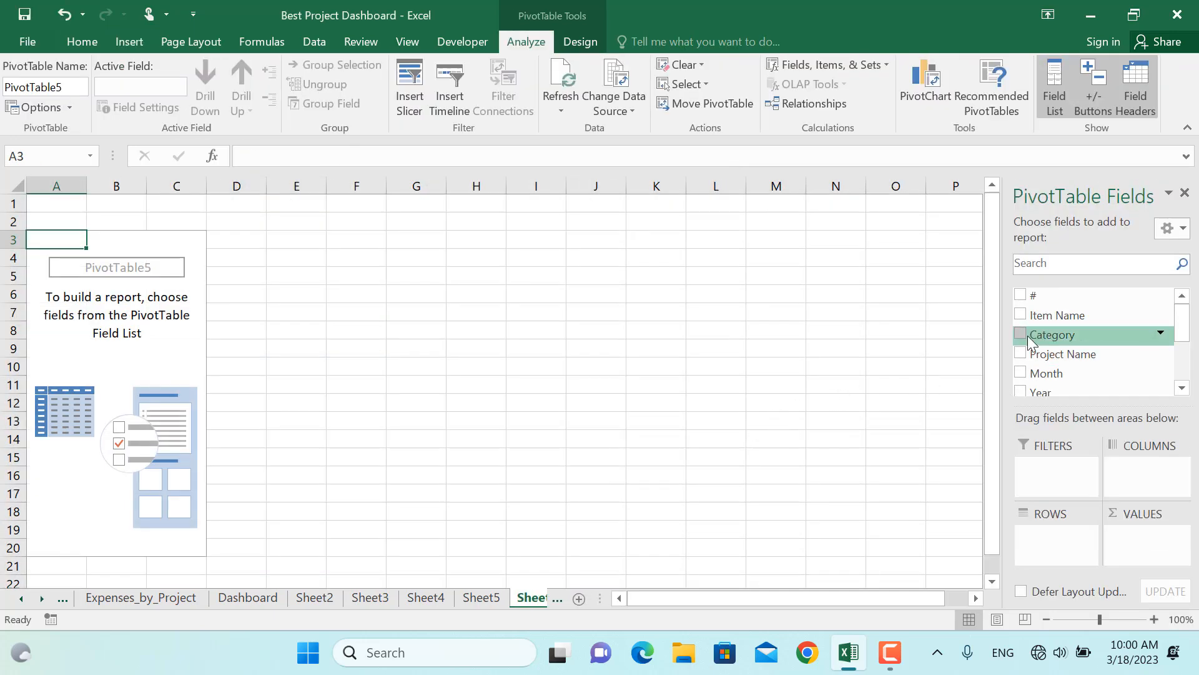
pyautogui.click(1022, 335)
pyautogui.scroll(-2, 1029, 340)
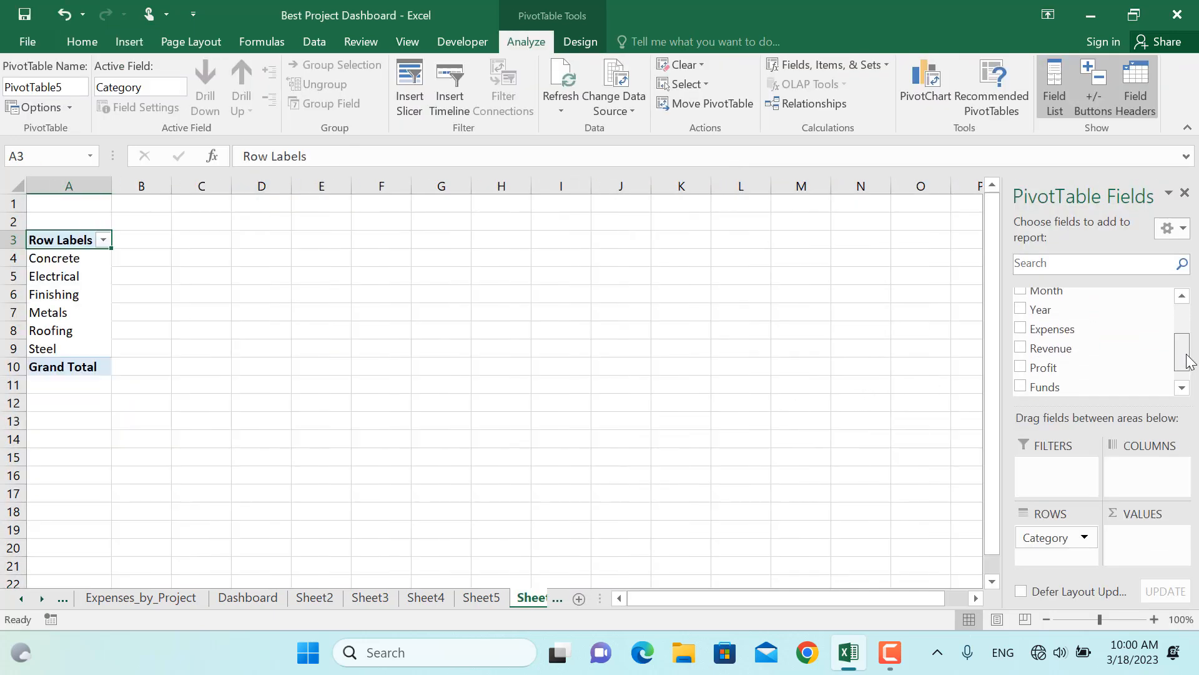
pyautogui.click(1021, 328)
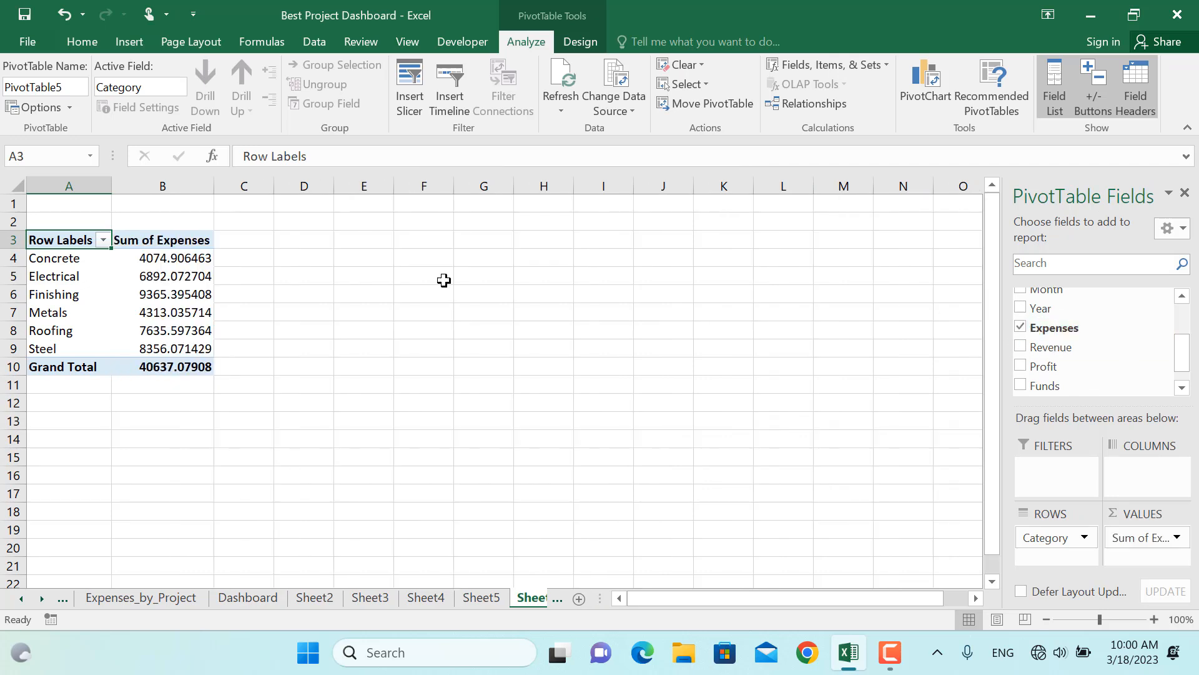
# Turn off grand totals for rows and columns in the category PivotTable's options
pyautogui.click(175, 290)
pyautogui.click(33, 107)
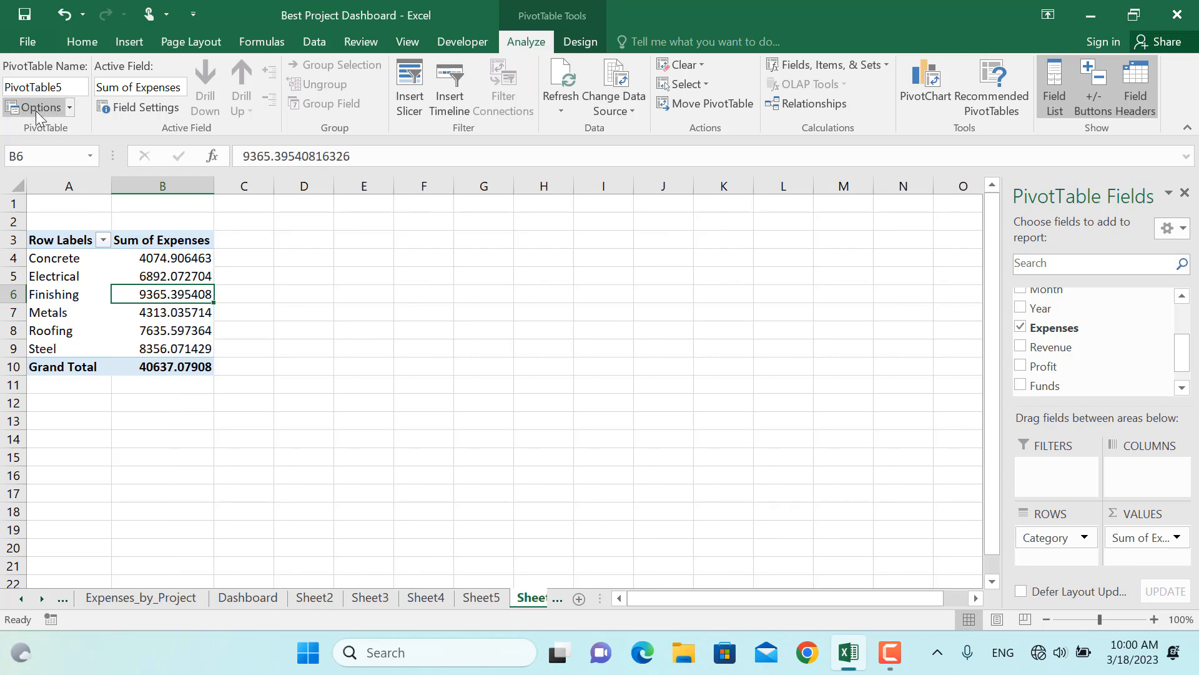
pyautogui.click(545, 185)
pyautogui.click(453, 233)
pyautogui.click(454, 251)
pyautogui.click(591, 566)
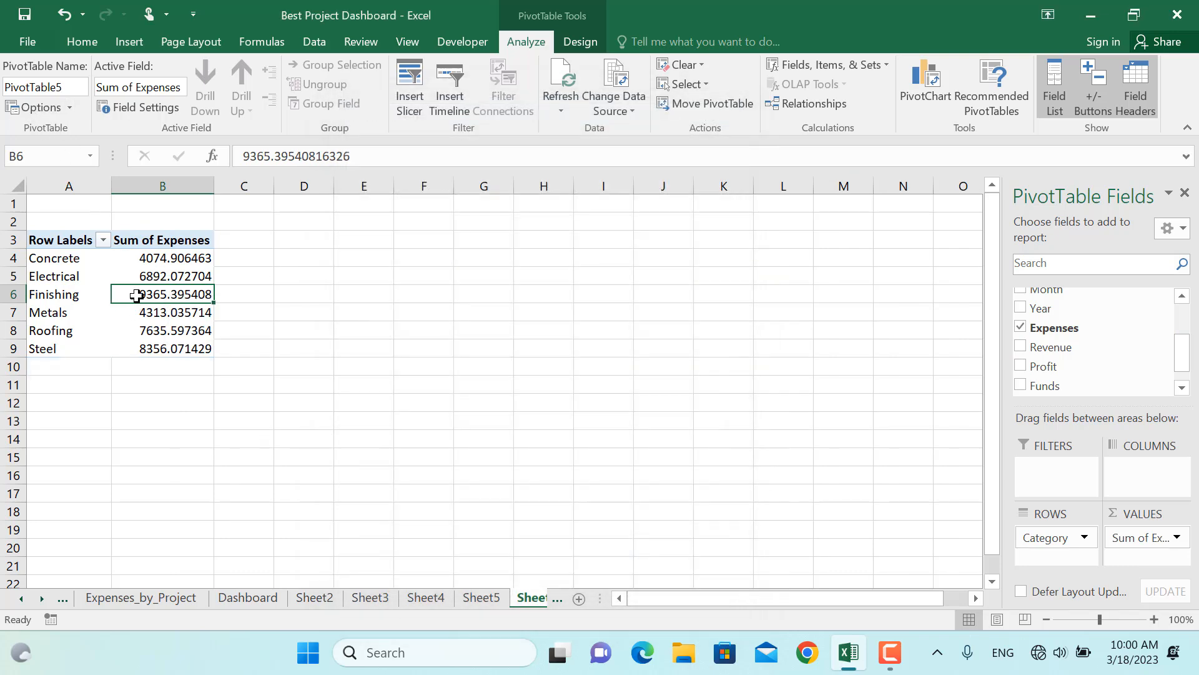
# Format the expense values as Currency with 0 decimal places
pyautogui.rightClick(153, 290)
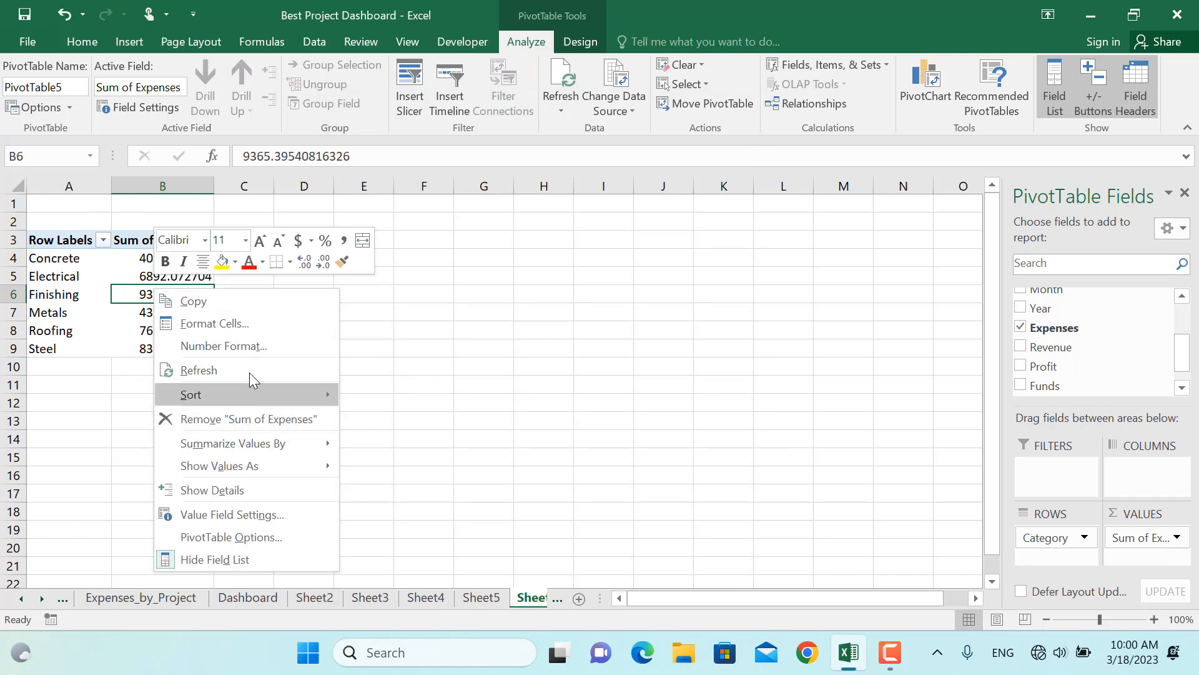
pyautogui.click(253, 343)
pyautogui.click(49, 211)
pyautogui.click(287, 234)
pyautogui.click(288, 234)
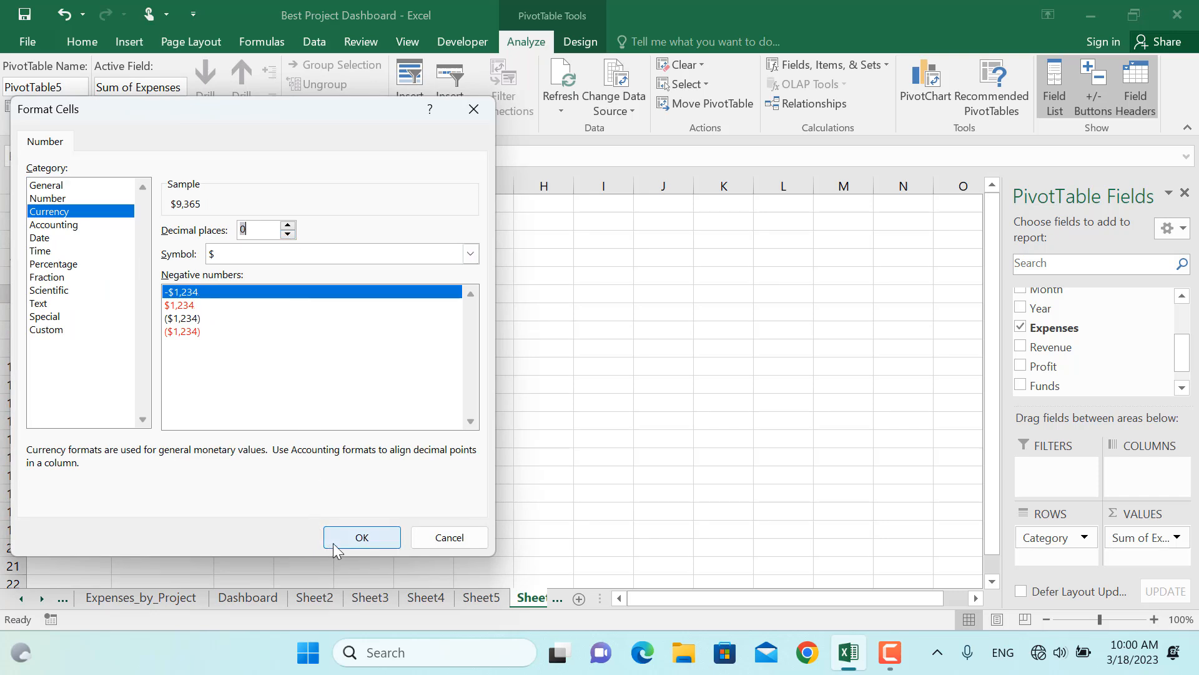
pyautogui.click(361, 538)
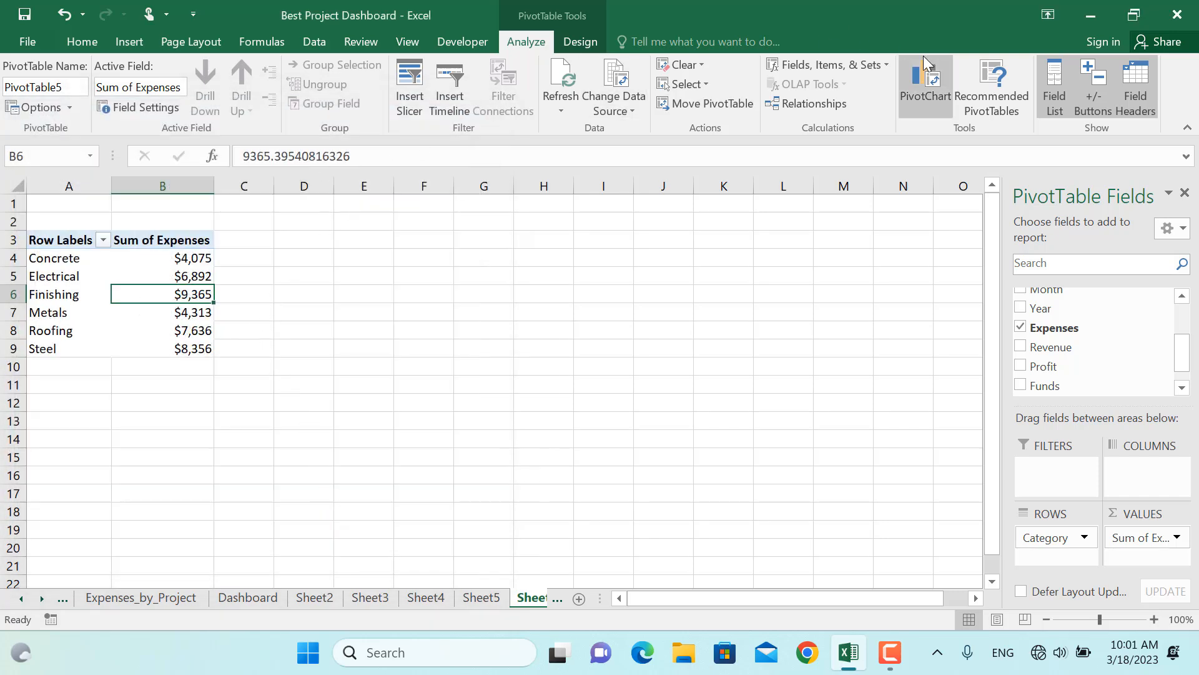
# Insert a pie PivotChart from the category expenses PivotTable
pyautogui.click(916, 73)
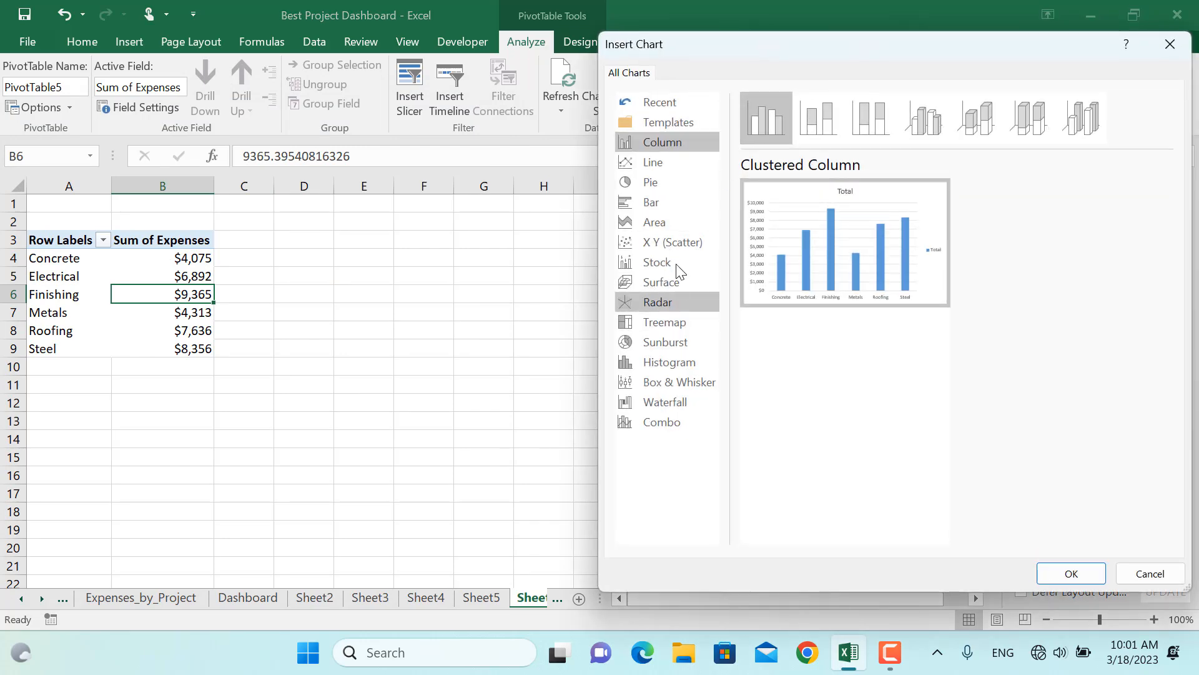
pyautogui.click(652, 181)
pyautogui.moveTo(843, 271)
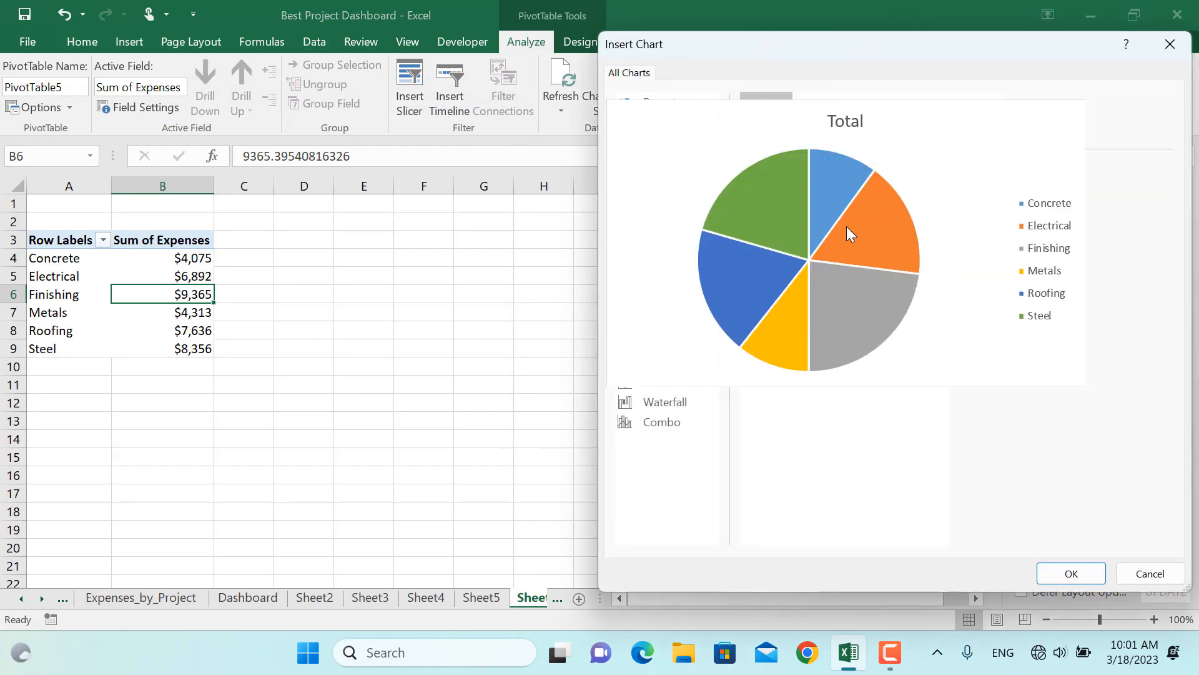
pyautogui.click(1085, 574)
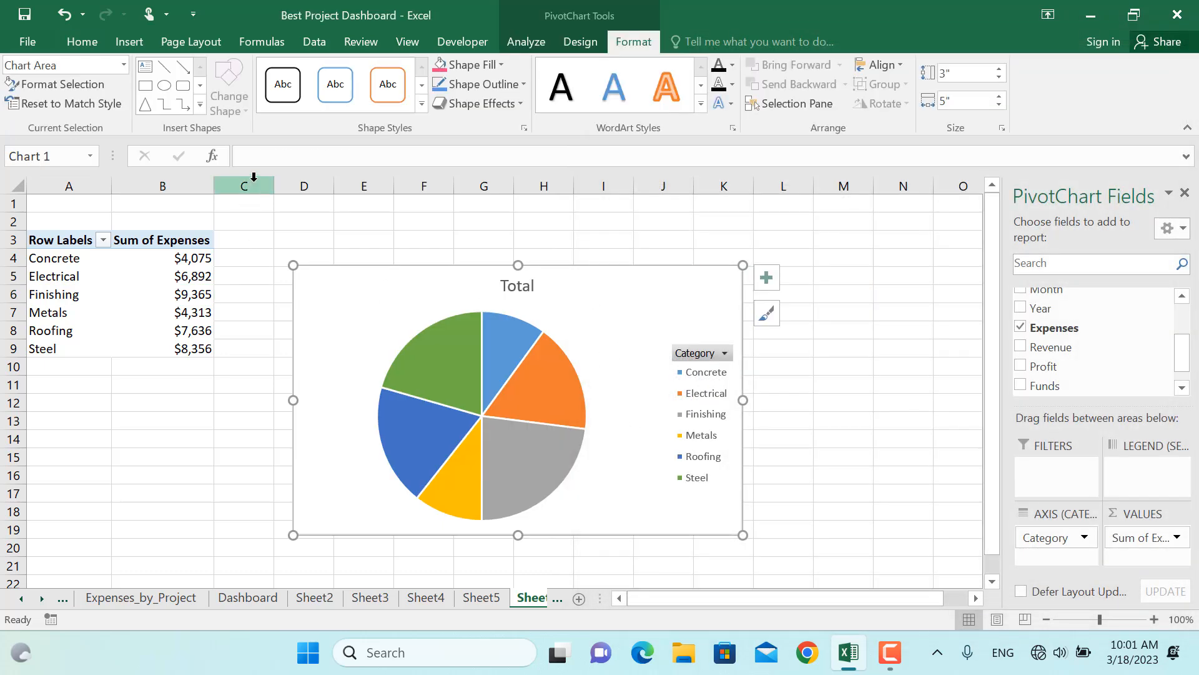
# Create a sixth PivotTable from Table2 on a new worksheet with Month as rows and Expenses and Profit as values
pyautogui.click(253, 596)
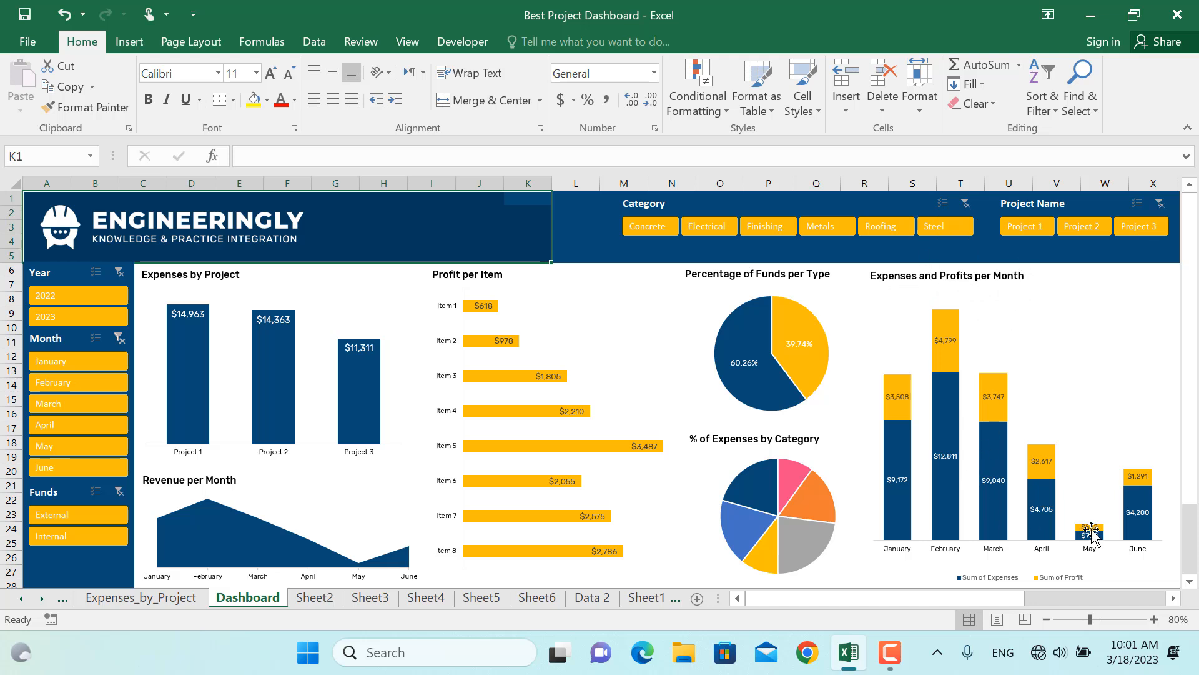
pyautogui.click(592, 598)
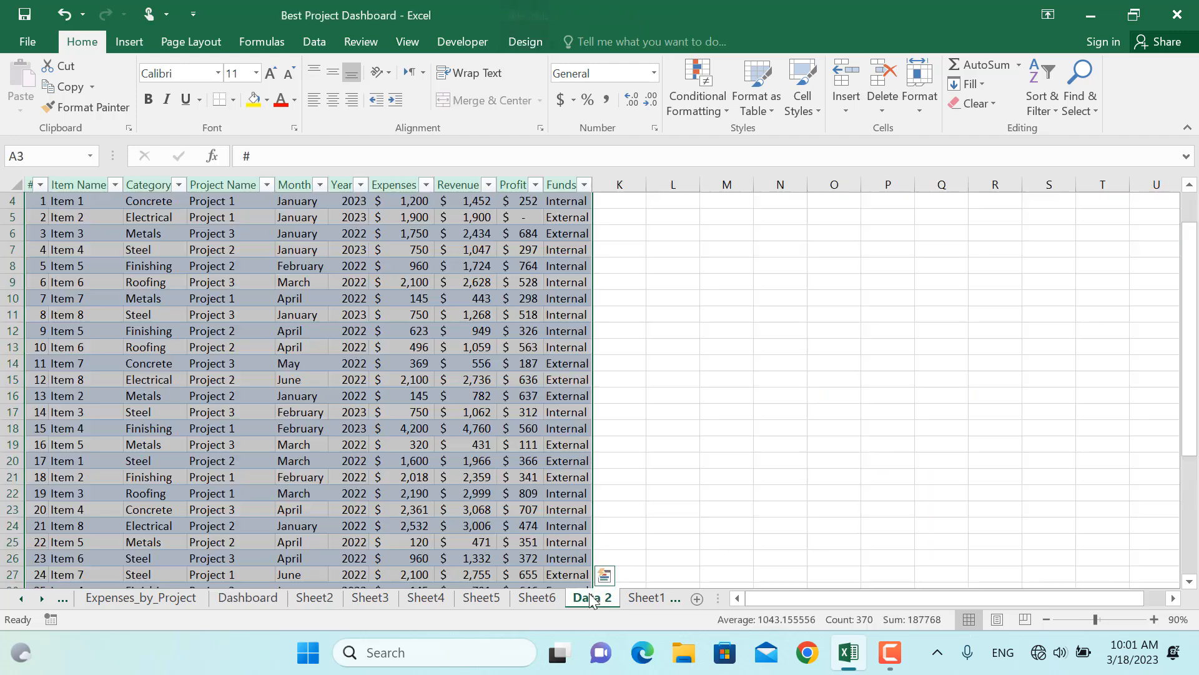
pyautogui.click(123, 44)
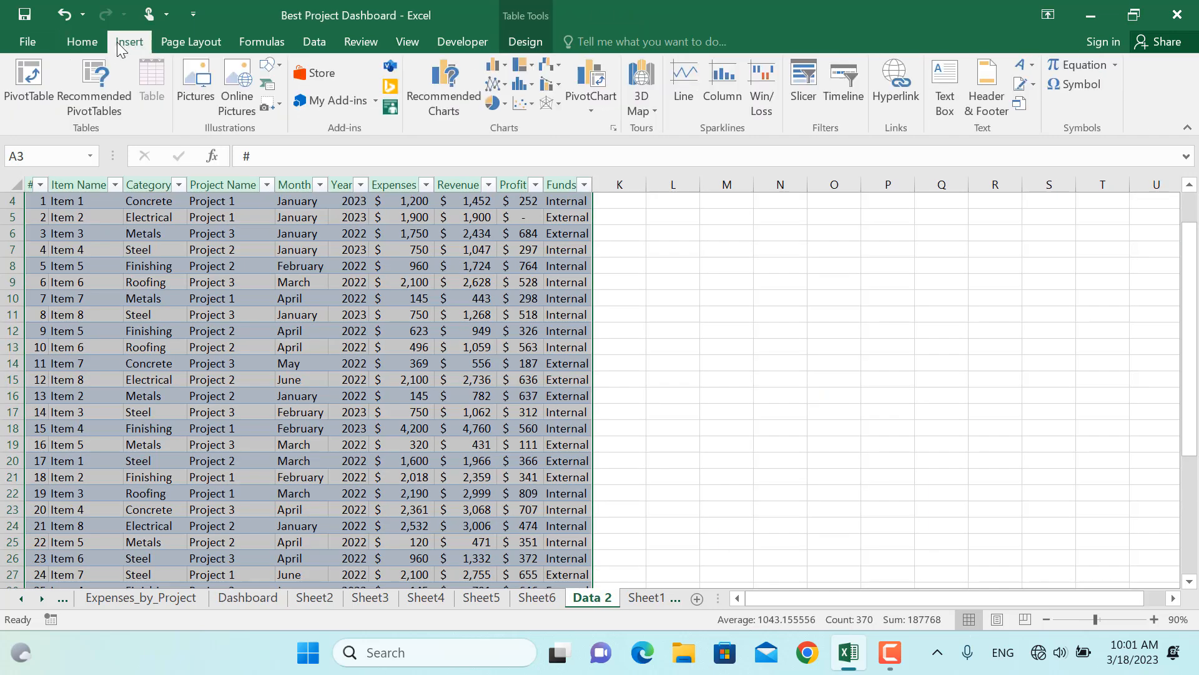
pyautogui.click(29, 81)
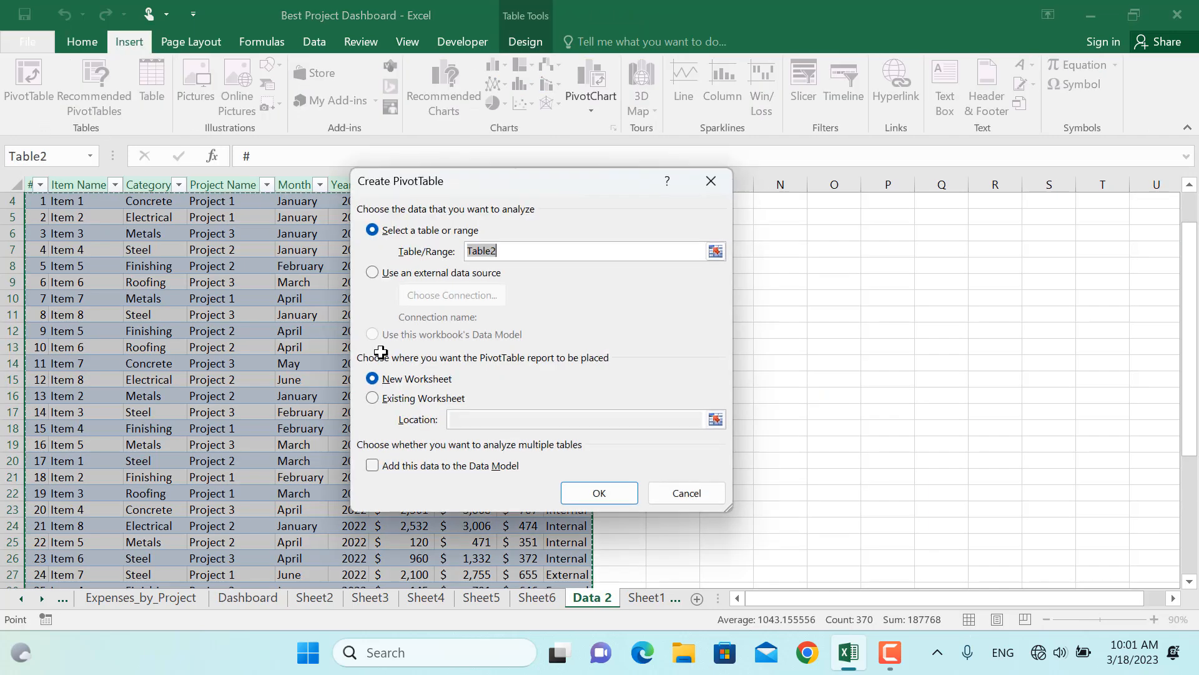
pyautogui.click(583, 496)
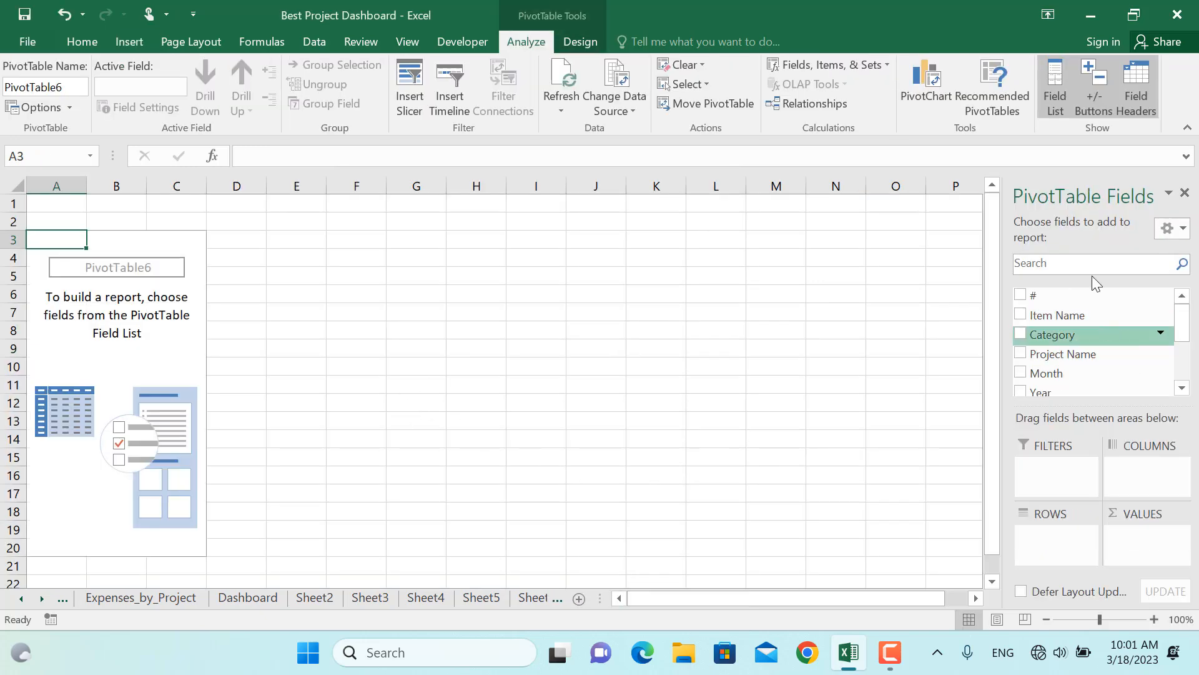
pyautogui.click(1020, 372)
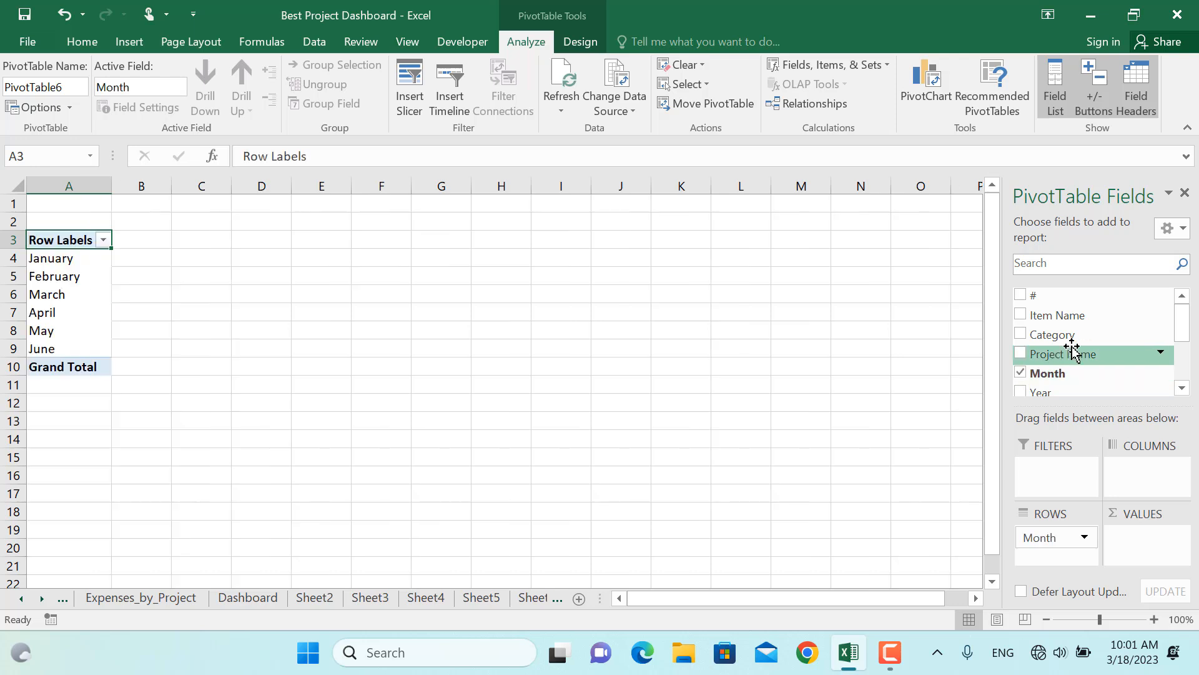
pyautogui.moveTo(1182, 326); pyautogui.dragTo(1182, 353)
pyautogui.click(1020, 341)
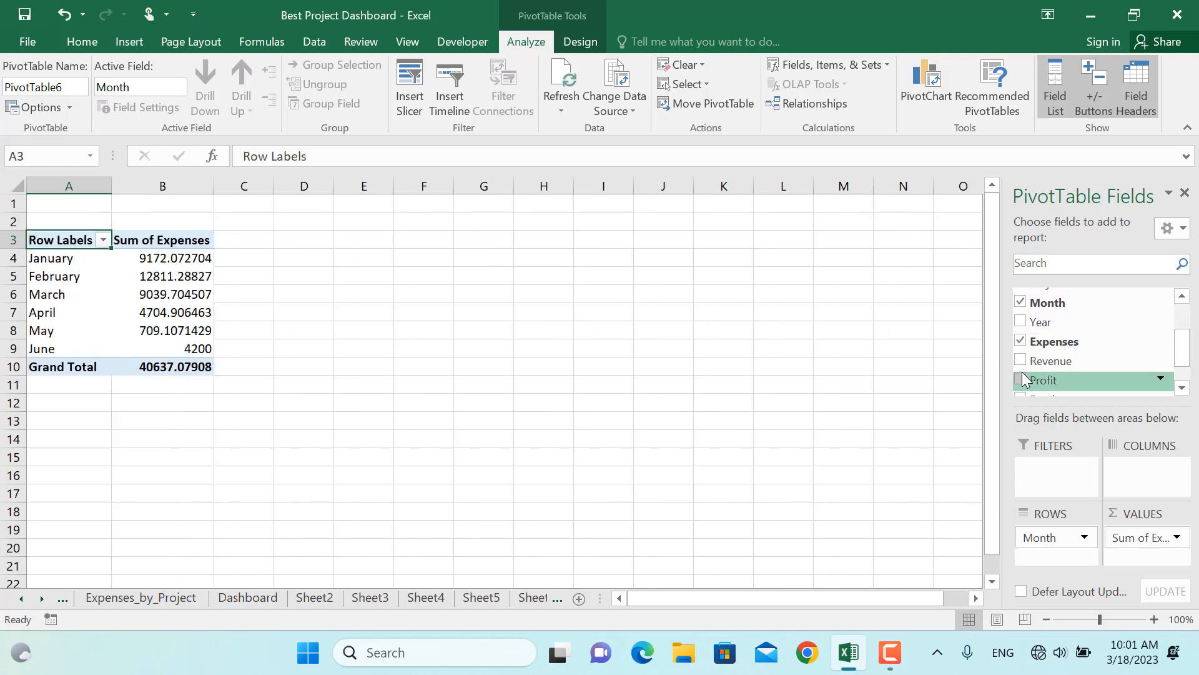
pyautogui.click(1021, 379)
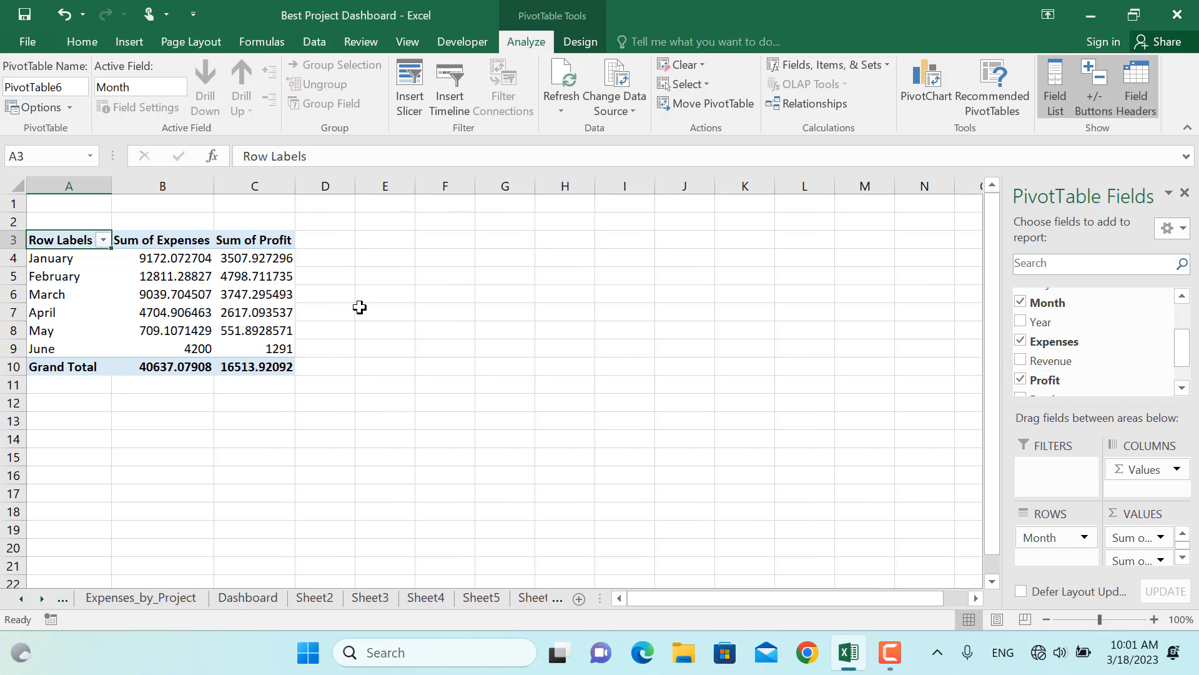
# Turn off row and column grand totals in the month PivotTable's options
pyautogui.click(274, 306)
pyautogui.click(35, 107)
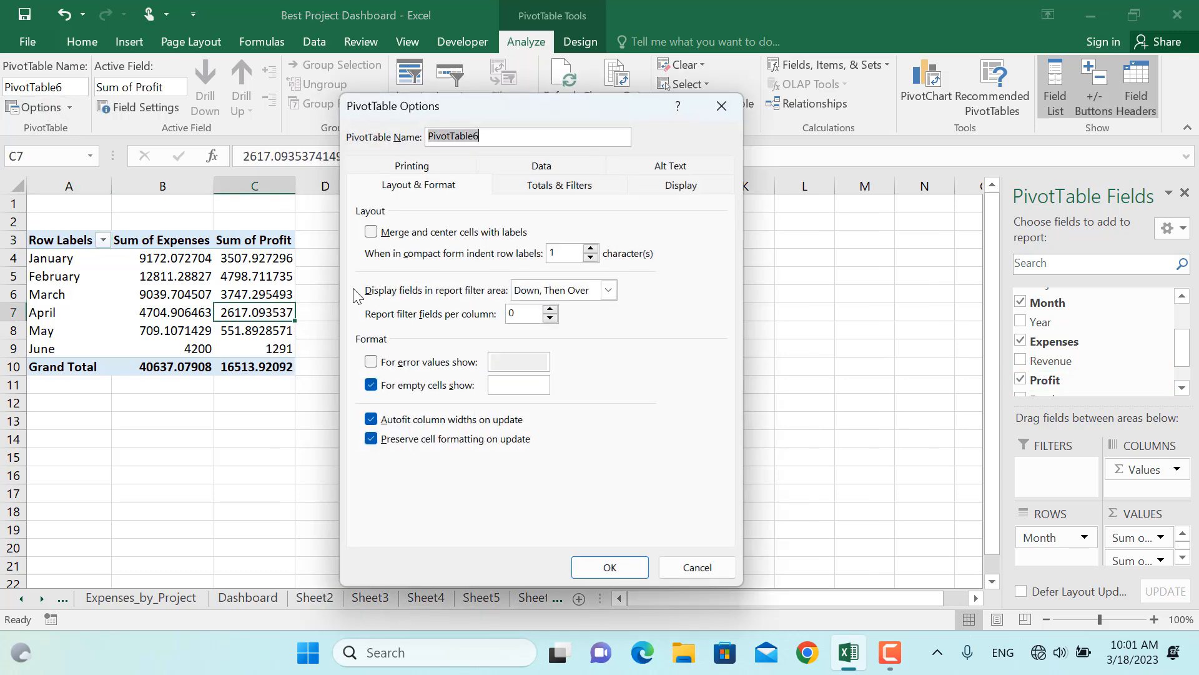
pyautogui.click(396, 233)
pyautogui.click(395, 251)
pyautogui.click(610, 567)
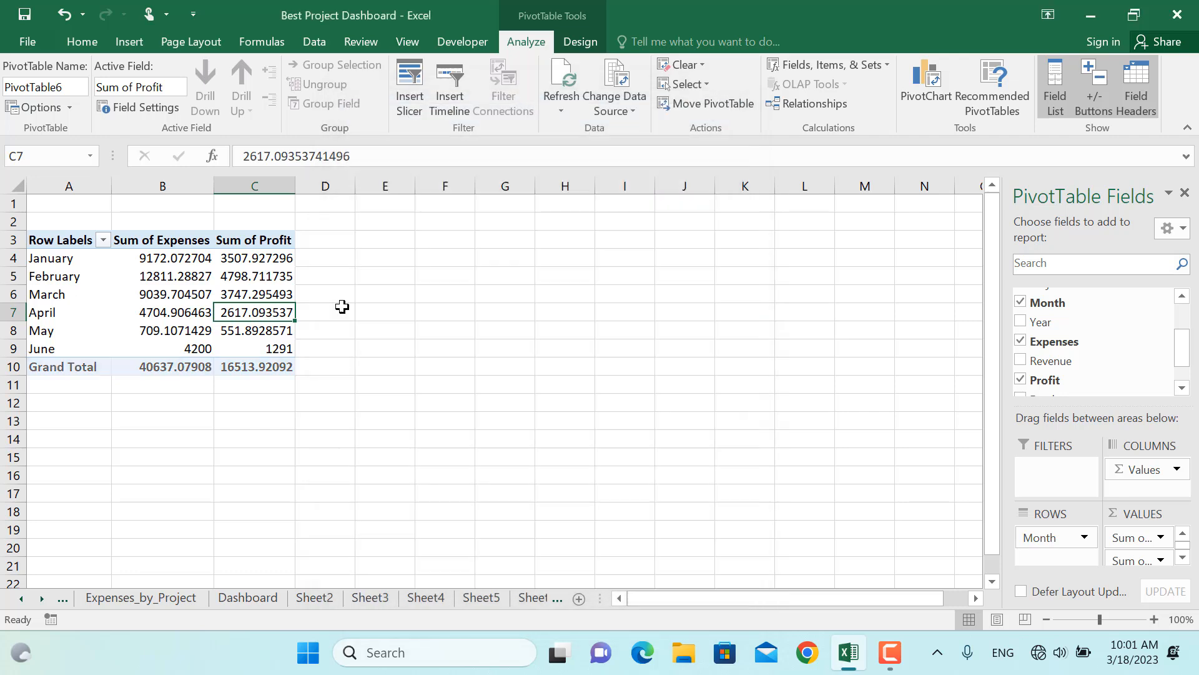
# Format the Sum of Profit values as Currency with 0 decimal places
pyautogui.rightClick(258, 307)
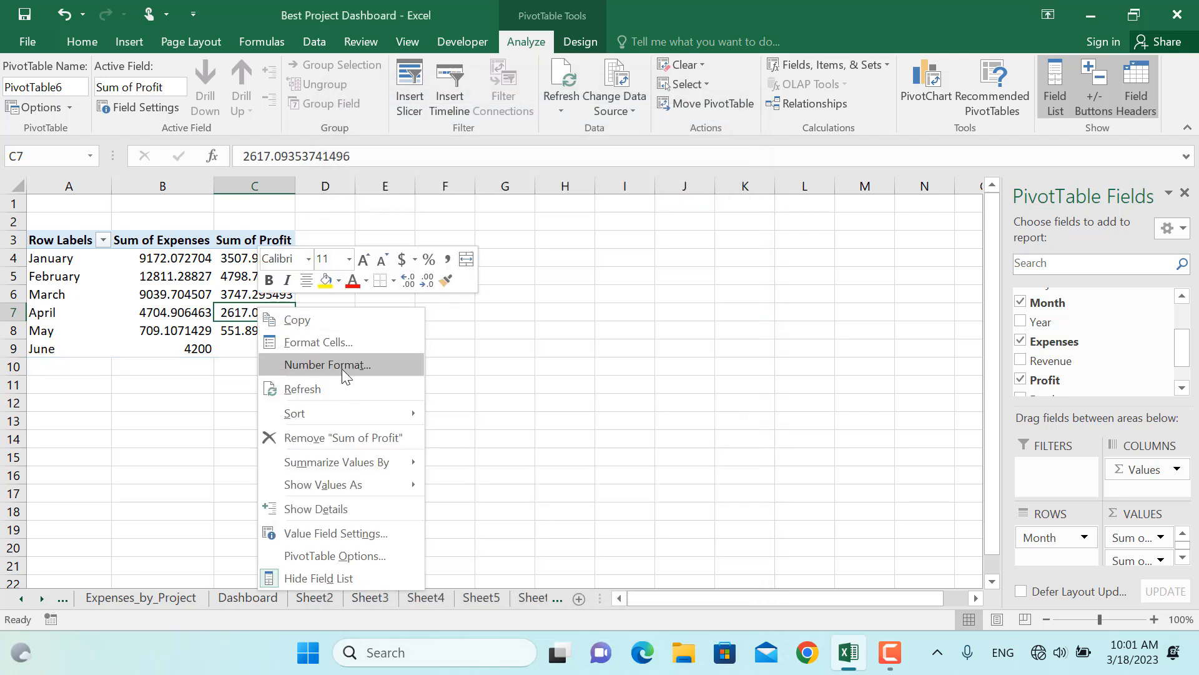
pyautogui.click(403, 363)
pyautogui.click(138, 241)
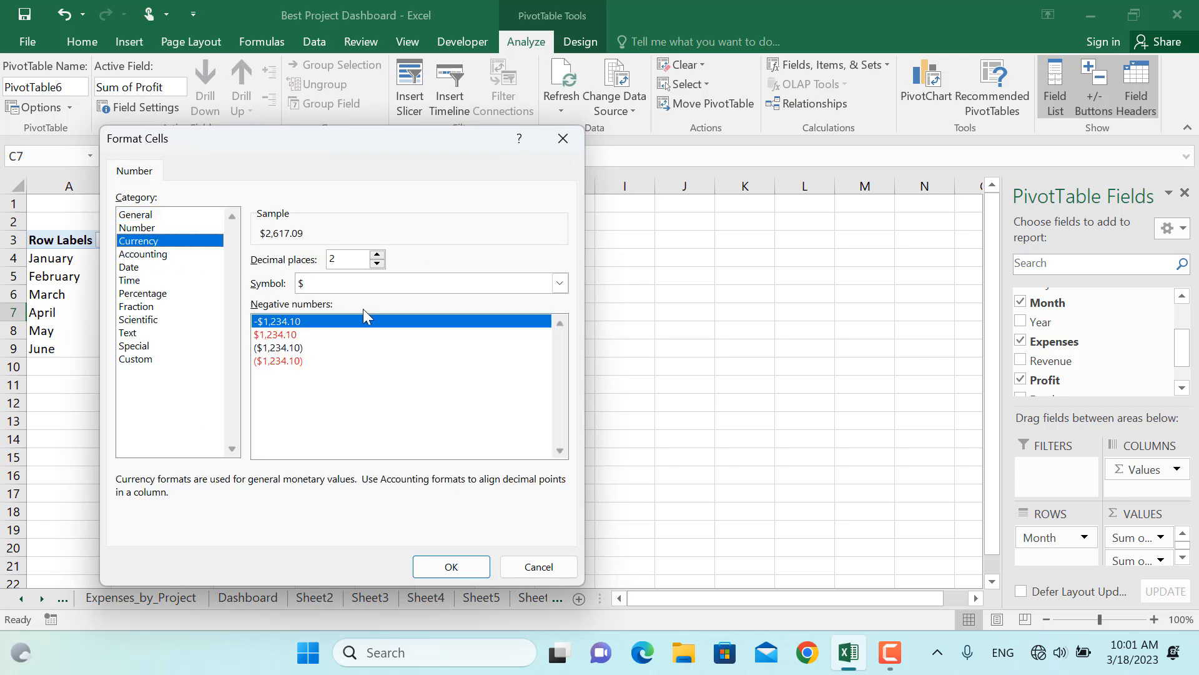
pyautogui.click(377, 263)
pyautogui.click(376, 263)
pyautogui.click(451, 567)
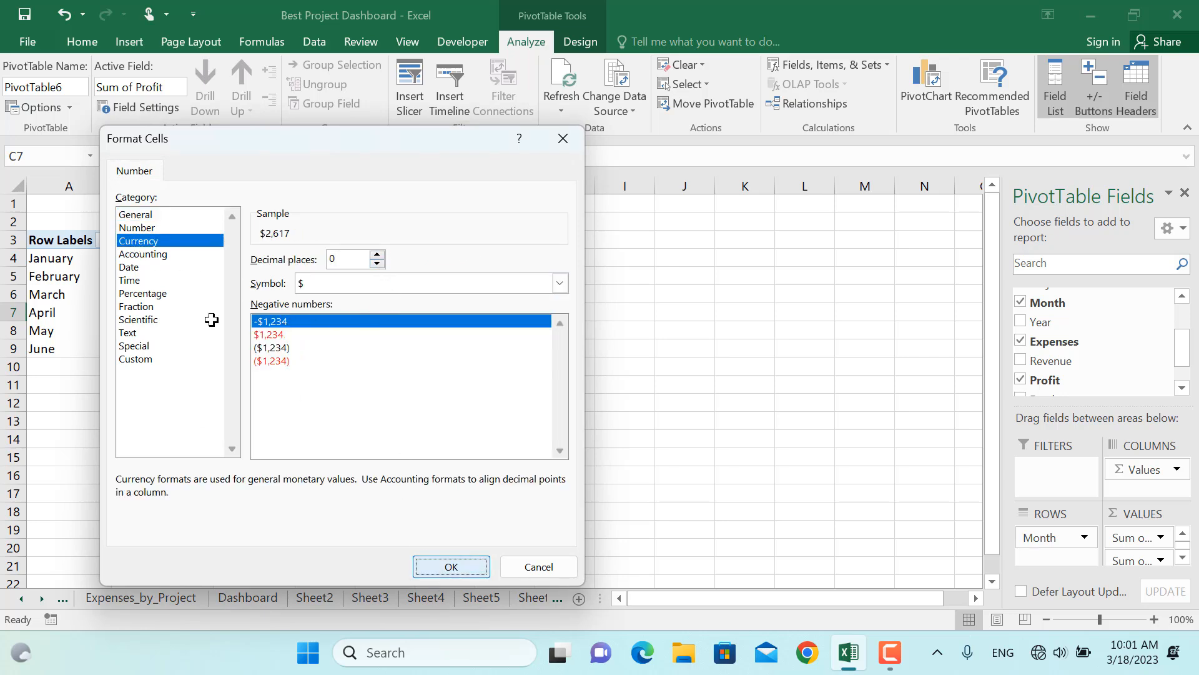
# Format the Sum of Expenses values as Currency with 0 decimal places
pyautogui.click(163, 294)
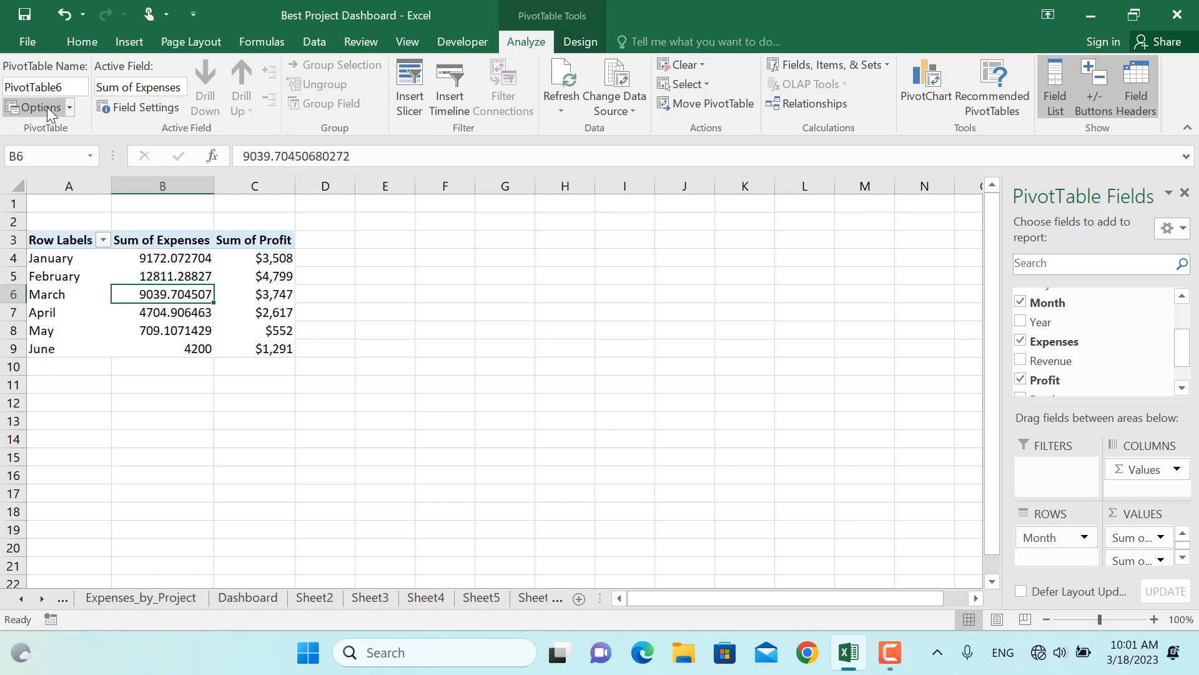
pyautogui.rightClick(190, 289)
pyautogui.click(249, 348)
pyautogui.click(50, 215)
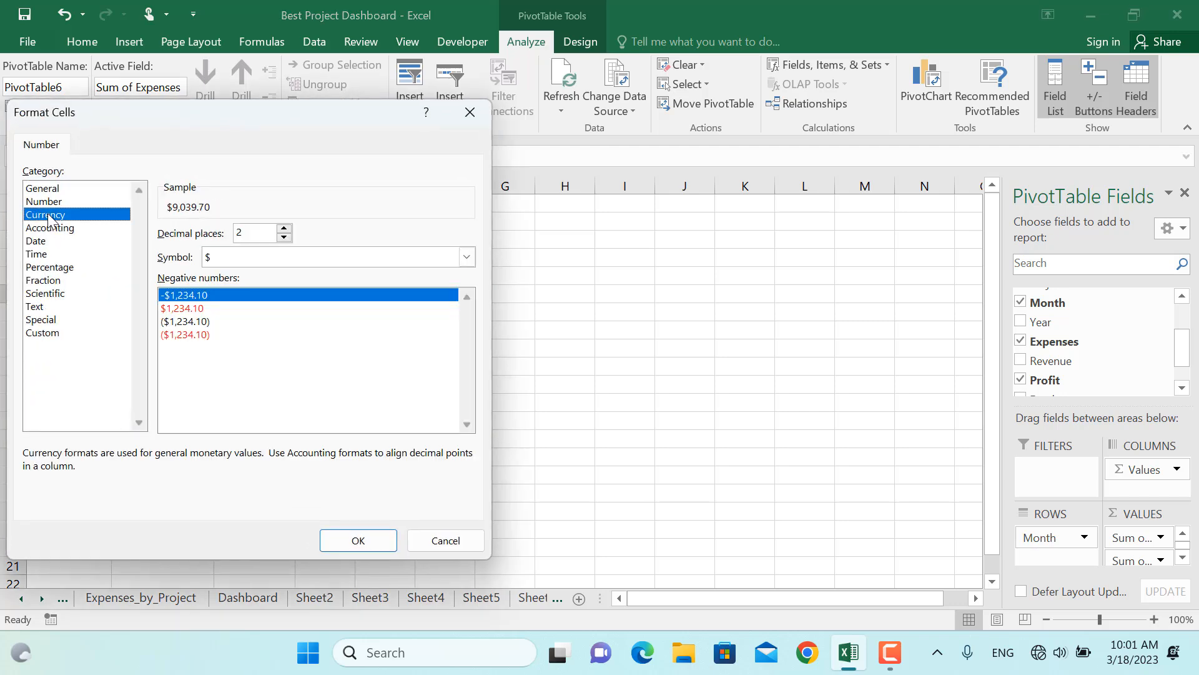
pyautogui.click(284, 237)
pyautogui.click(284, 238)
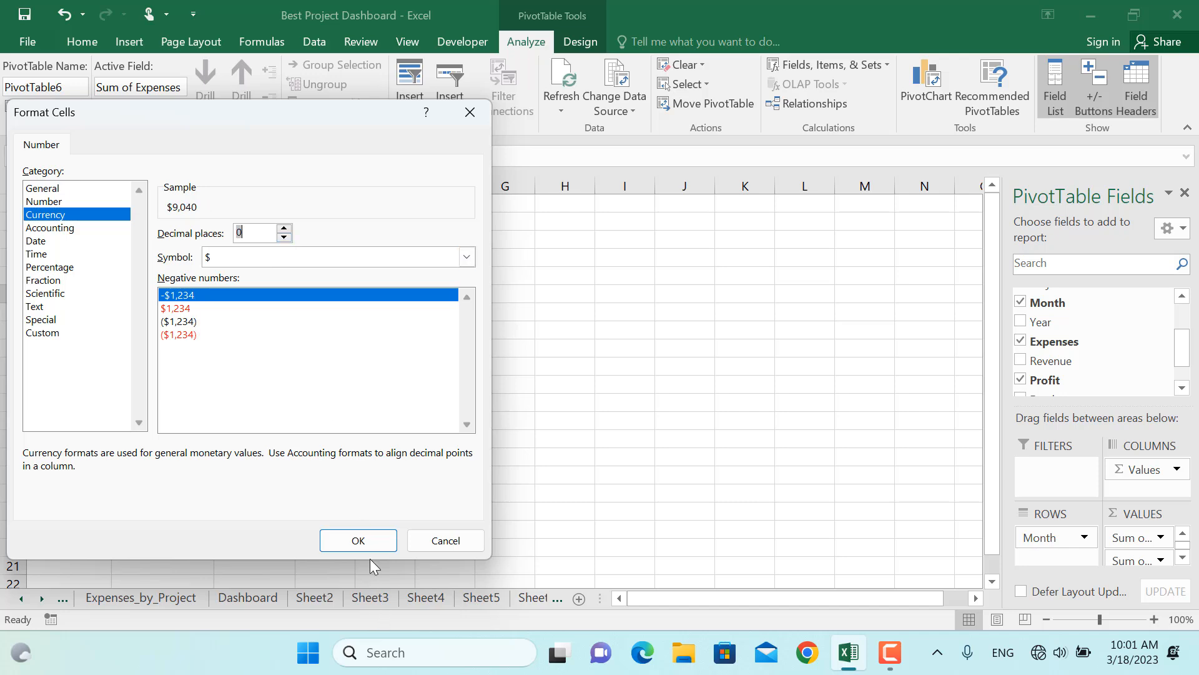
pyautogui.click(359, 541)
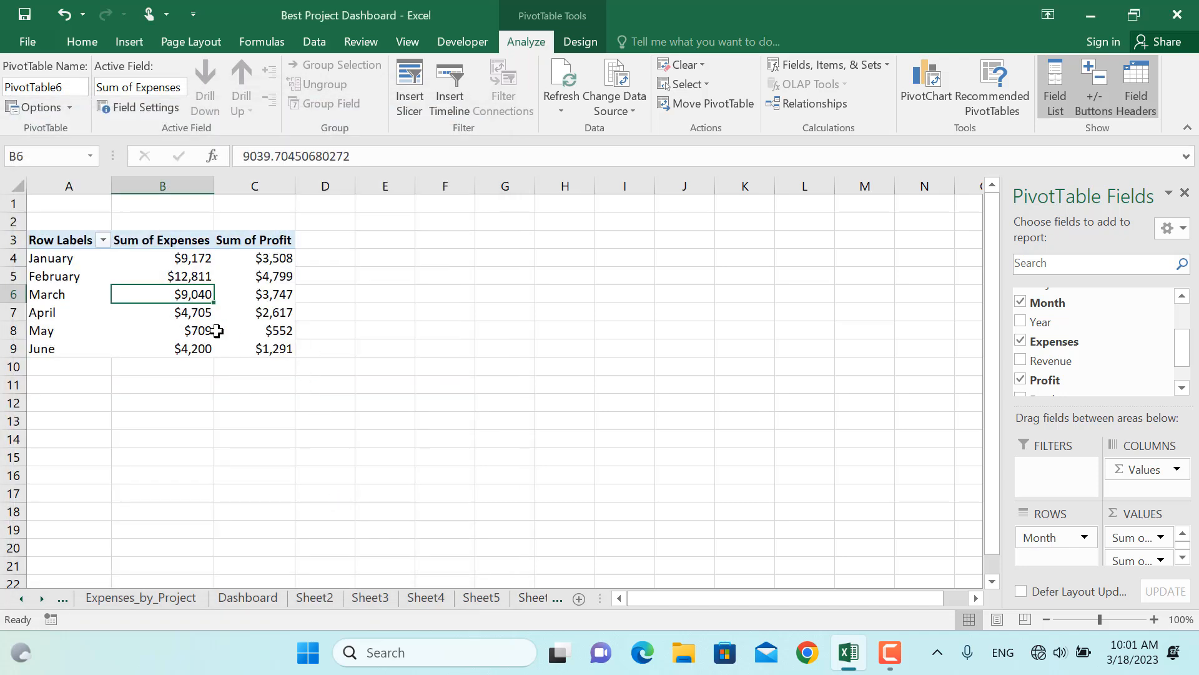
# Insert a stacked column PivotChart from the month PivotTable and nudge it beside the table
pyautogui.click(926, 91)
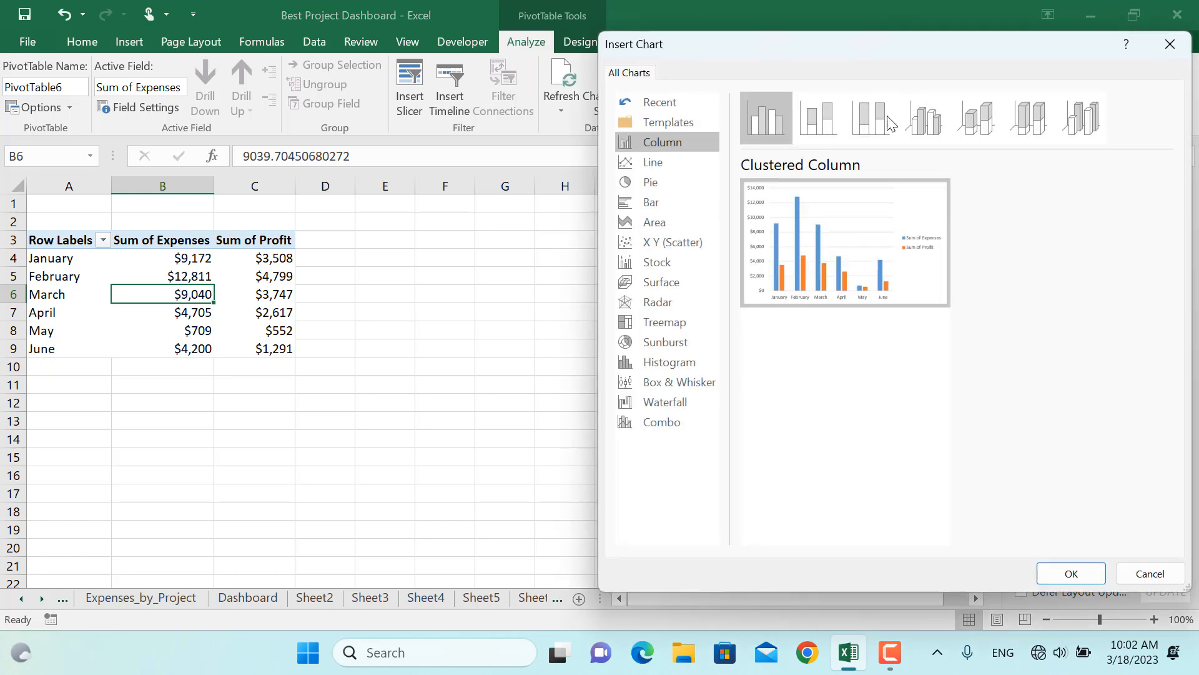
pyautogui.click(807, 125)
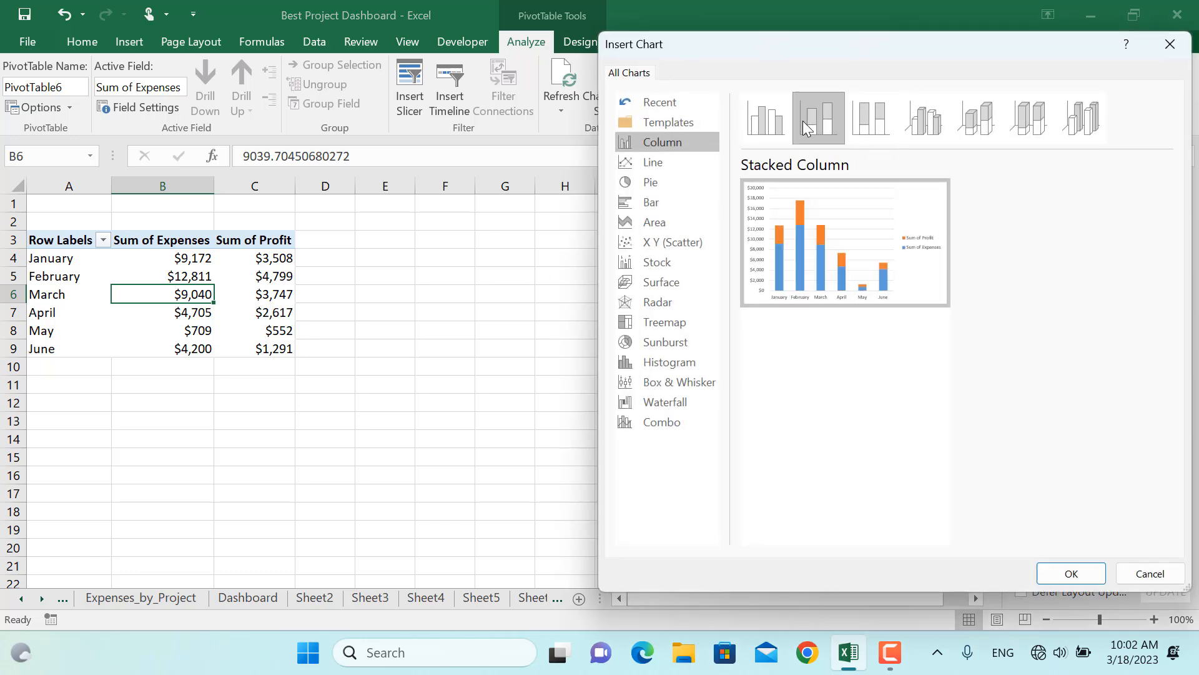
pyautogui.click(1072, 574)
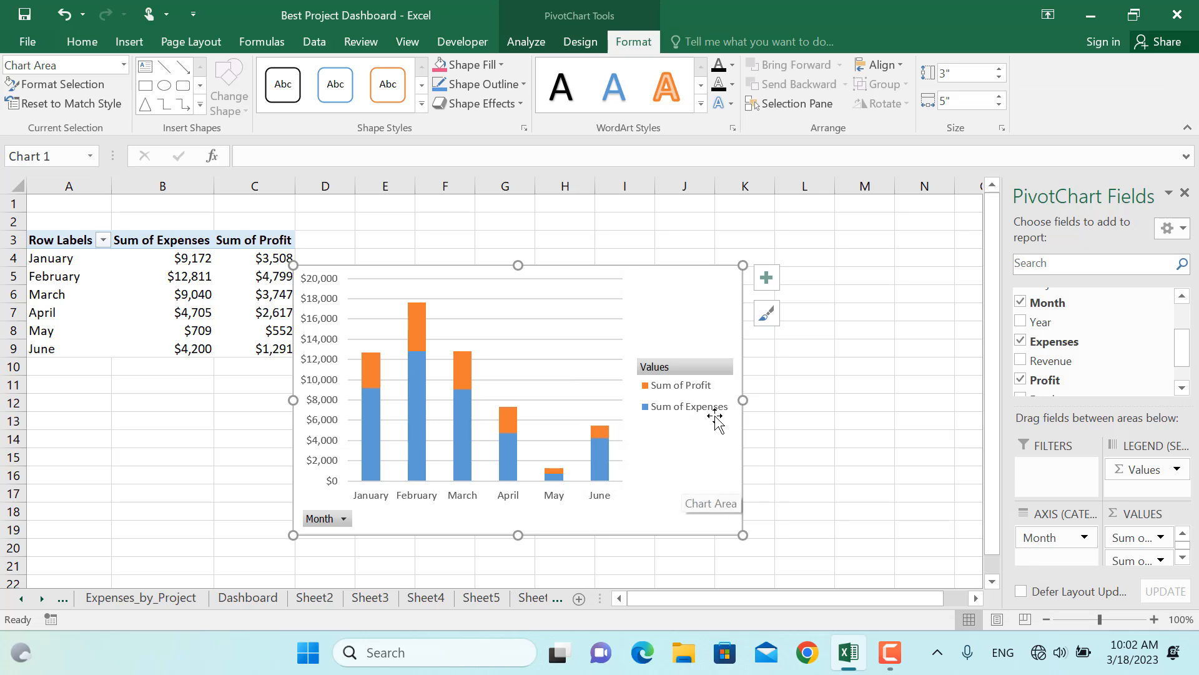
pyautogui.moveTo(694, 454); pyautogui.dragTo(715, 441)
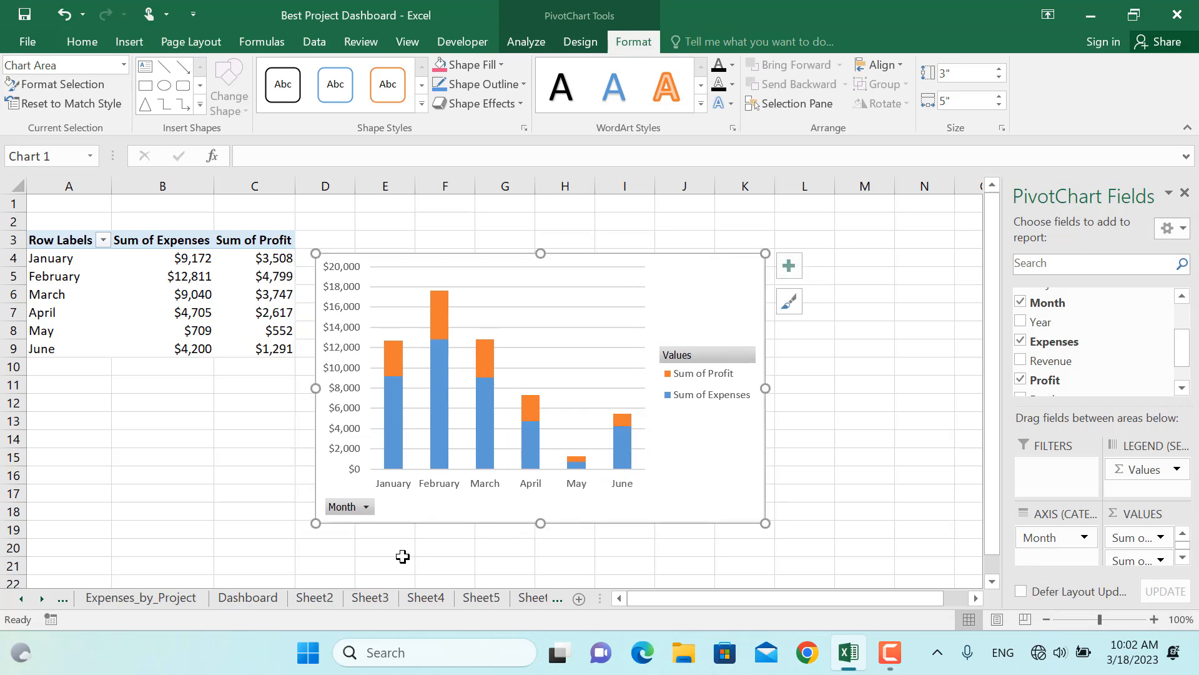
pyautogui.moveTo(447, 448)
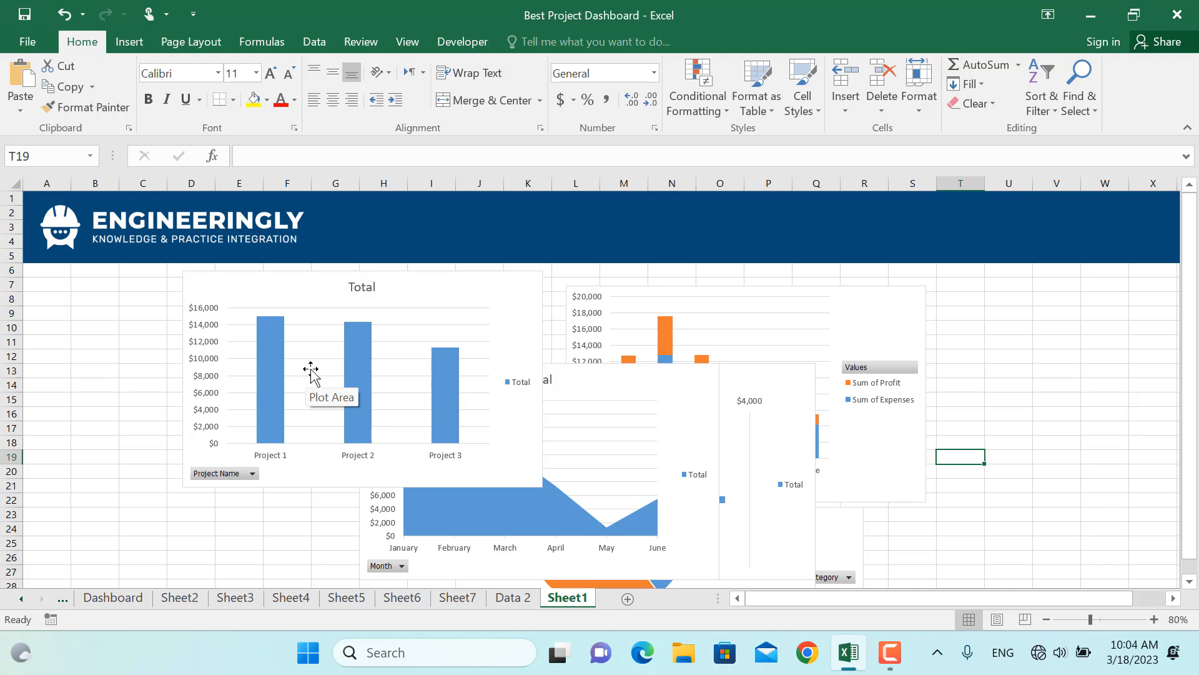
# On the dashboard sheet, hide the project column chart's field buttons, delete its title and legend, and resize it
pyautogui.click(312, 368)
pyautogui.click(926, 73)
pyautogui.click(205, 376)
pyautogui.press('Delete')
pyautogui.click(361, 287)
pyautogui.press('Delete')
pyautogui.click(391, 327)
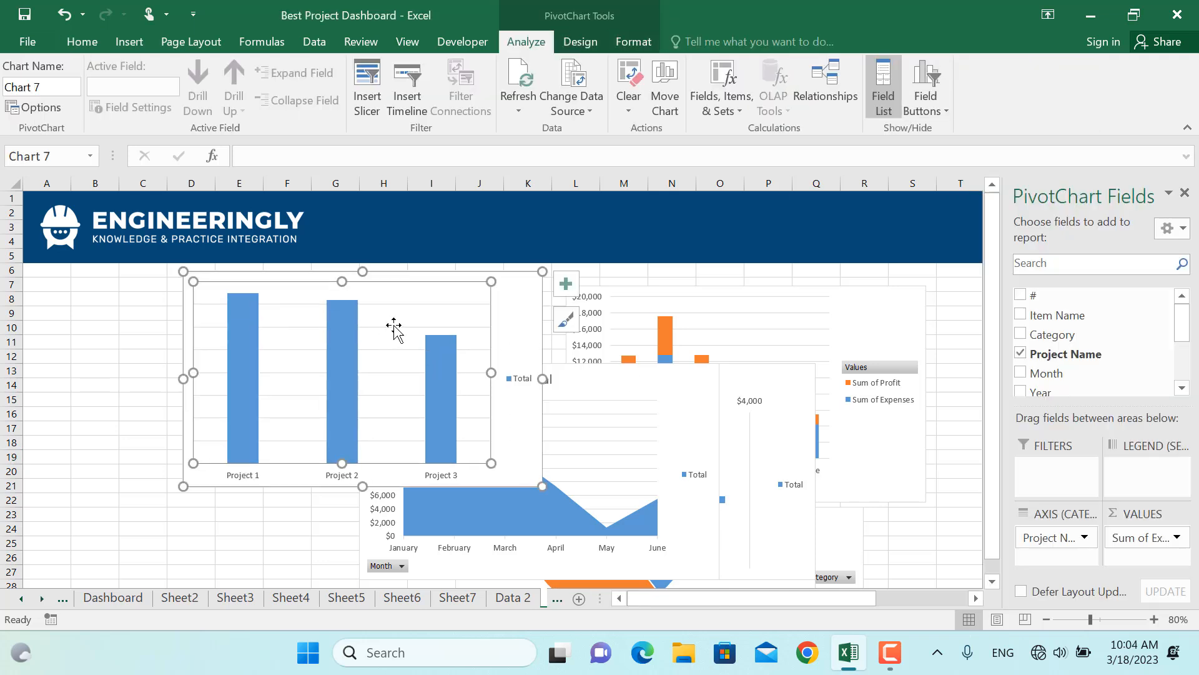
pyautogui.press('Delete')
pyautogui.moveTo(542, 486); pyautogui.dragTo(457, 435)
pyautogui.click(401, 390)
pyautogui.moveTo(374, 428); pyautogui.dragTo(351, 421)
pyautogui.click(385, 461)
pyautogui.press('Delete')
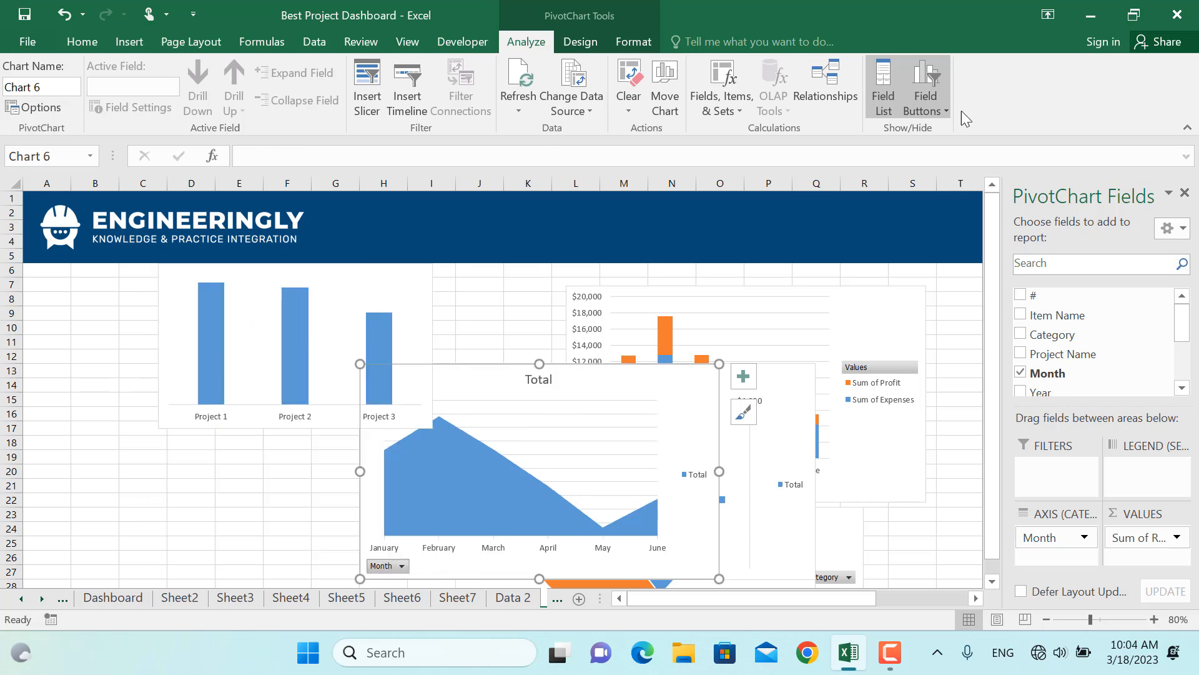
# Hide the monthly area chart's field buttons, delete its title and legend, and place it below the project chart
pyautogui.click(926, 74)
pyautogui.click(539, 379)
pyautogui.press('Delete')
pyautogui.click(567, 410)
pyautogui.press('Delete')
pyautogui.click(696, 471)
pyautogui.press('Delete')
pyautogui.moveTo(718, 365); pyautogui.dragTo(459, 440)
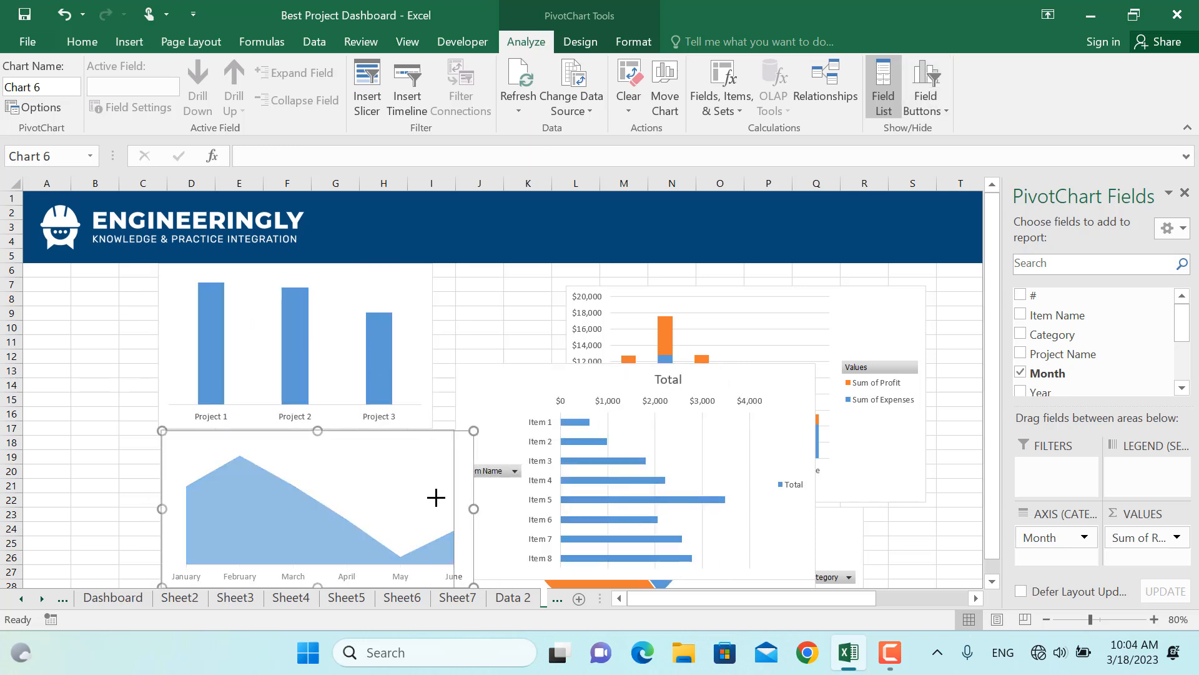
pyautogui.moveTo(470, 507); pyautogui.dragTo(432, 507)
# Delete the item bar chart's title and legend, hide its field buttons, and narrow it beside the area chart
pyautogui.click(672, 379)
pyautogui.press('Delete')
pyautogui.click(792, 482)
pyautogui.press('Delete')
pyautogui.click(926, 74)
pyautogui.click(767, 439)
# Hide the funds pie chart's field buttons and delete its legend
pyautogui.press('Delete')
pyautogui.moveTo(815, 472); pyautogui.dragTo(675, 472)
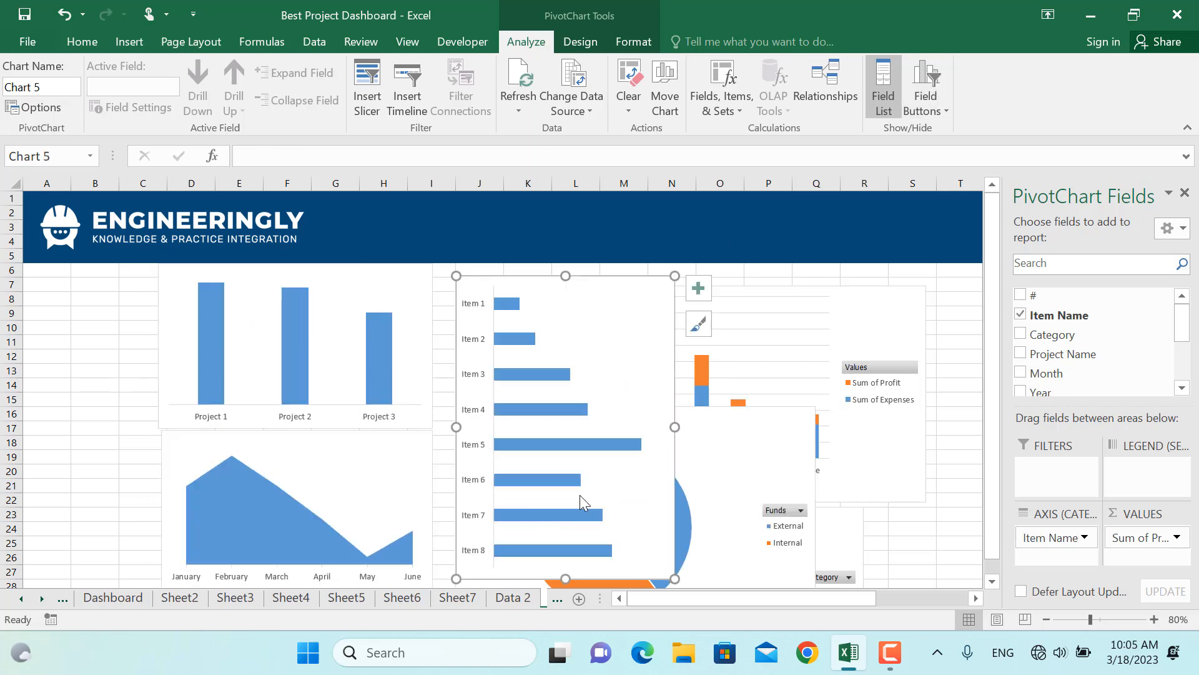
pyautogui.click(840, 435)
pyautogui.click(926, 74)
pyautogui.moveTo(853, 291); pyautogui.dragTo(908, 286)
pyautogui.click(934, 386)
# Hide the next pie chart's field buttons, delete its legend, and resize it
pyautogui.press('Delete')
# Resize the stacked monthly column chart and move it to the dashboard's right side
pyautogui.click(860, 370)
# Hide the category pie chart's field buttons, delete its legend, and move it beneath the first pie chart
pyautogui.press('Delete')
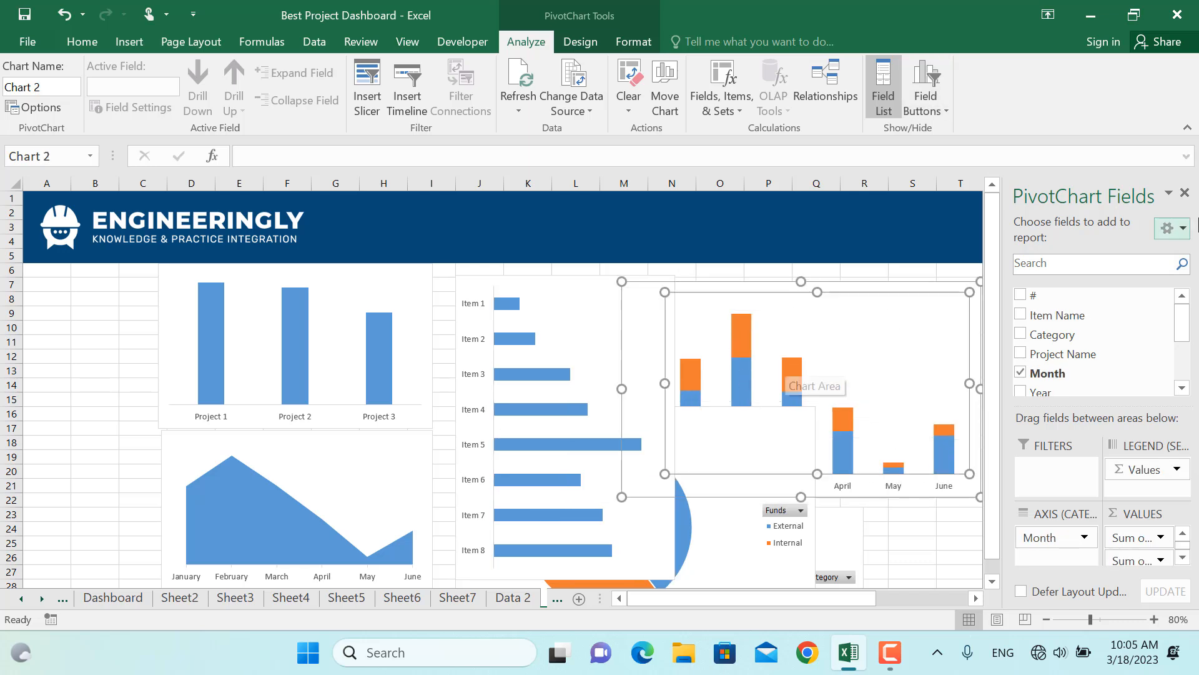
pyautogui.click(883, 87)
pyautogui.moveTo(981, 389); pyautogui.dragTo(879, 396)
pyautogui.moveTo(844, 312); pyautogui.dragTo(1145, 344)
pyautogui.click(790, 425)
pyautogui.moveTo(815, 407); pyautogui.dragTo(689, 486)
pyautogui.moveTo(671, 500); pyautogui.dragTo(872, 336)
pyautogui.click(926, 76)
pyautogui.click(857, 400)
pyautogui.press('Delete')
pyautogui.moveTo(888, 391); pyautogui.dragTo(845, 391)
pyautogui.moveTo(768, 543); pyautogui.dragTo(863, 463)
pyautogui.click(926, 76)
pyautogui.click(926, 497)
pyautogui.press('Delete')
pyautogui.click(777, 444)
pyautogui.press('Delete')
pyautogui.moveTo(846, 421); pyautogui.dragTo(804, 490)
pyautogui.moveTo(894, 496); pyautogui.dragTo(862, 516)
# Enlarge the stacked column chart to fill the dashboard's right side
pyautogui.doubleClick(929, 347)
pyautogui.click(1183, 190)
pyautogui.moveTo(929, 348); pyautogui.dragTo(892, 313)
pyautogui.moveTo(1143, 494); pyautogui.dragTo(1167, 564)
pyautogui.click(868, 571)
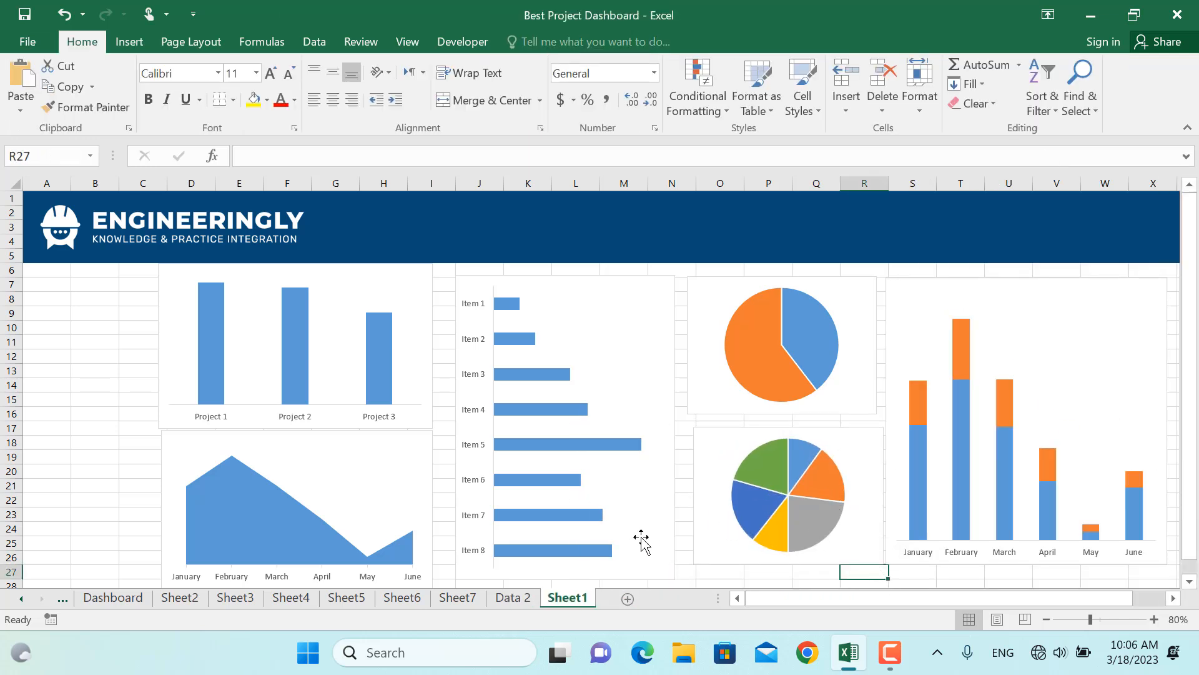
# Add Inside End data labels to the project column chart
pyautogui.click(415, 337)
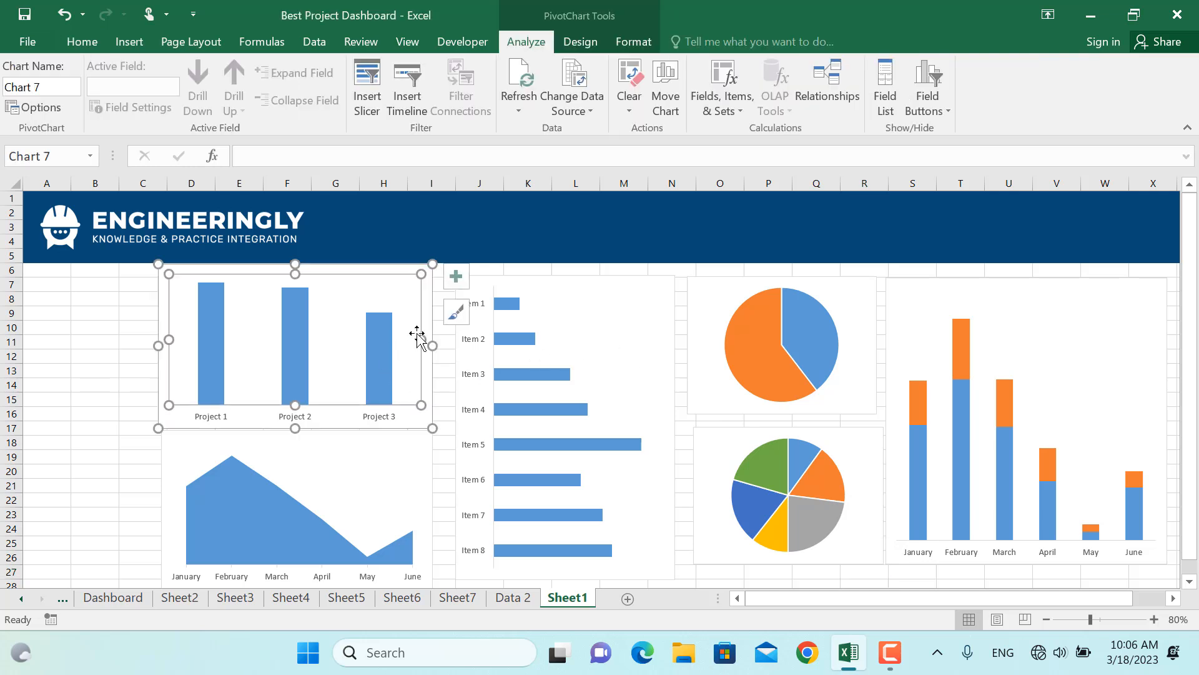
pyautogui.click(580, 41)
pyautogui.click(27, 75)
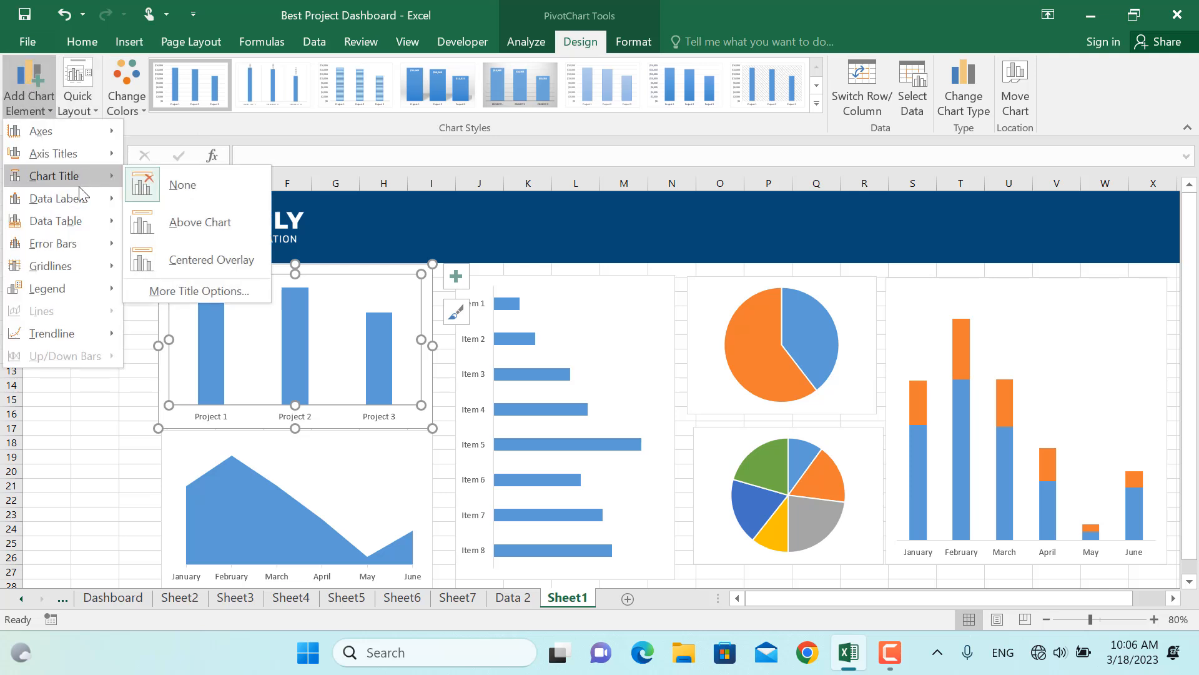
pyautogui.moveTo(85, 198)
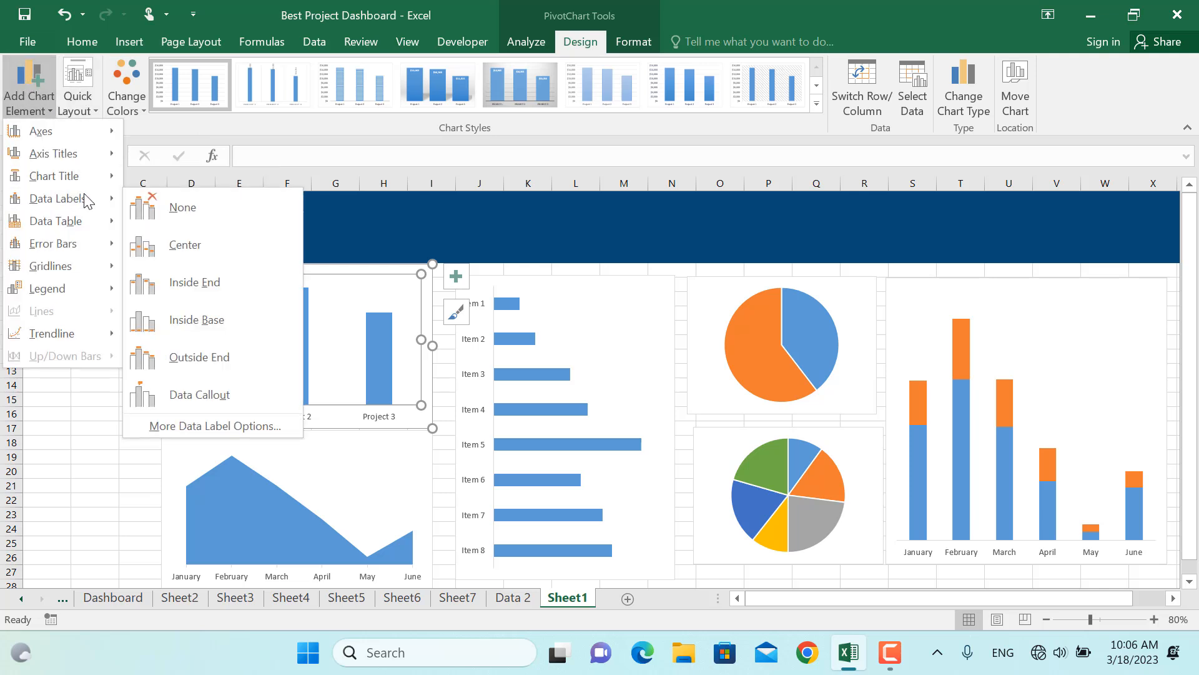
pyautogui.click(215, 282)
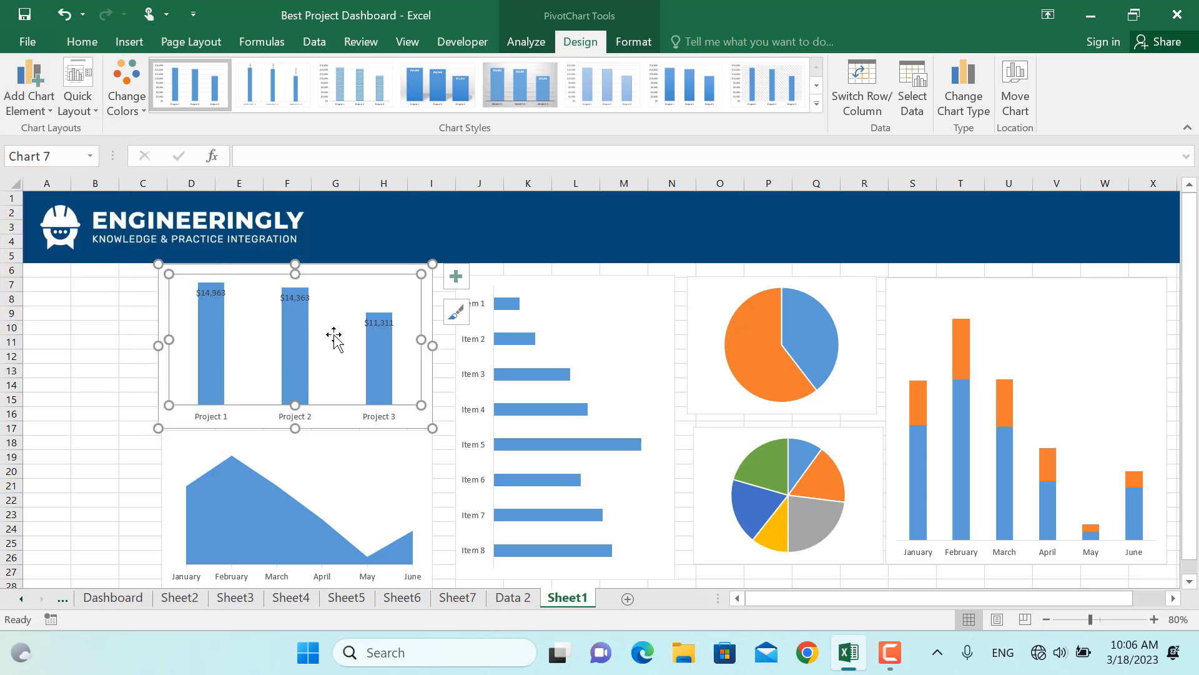
# Fill the project column chart's bars with dark blue
pyautogui.click(379, 367)
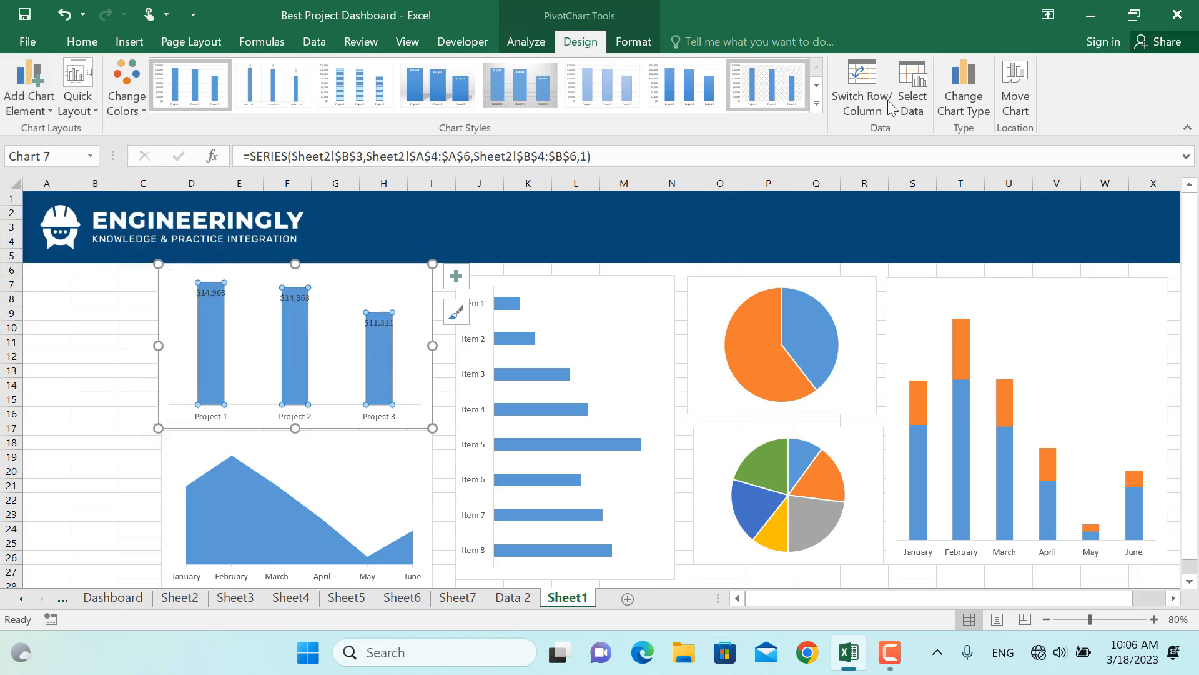
pyautogui.click(630, 40)
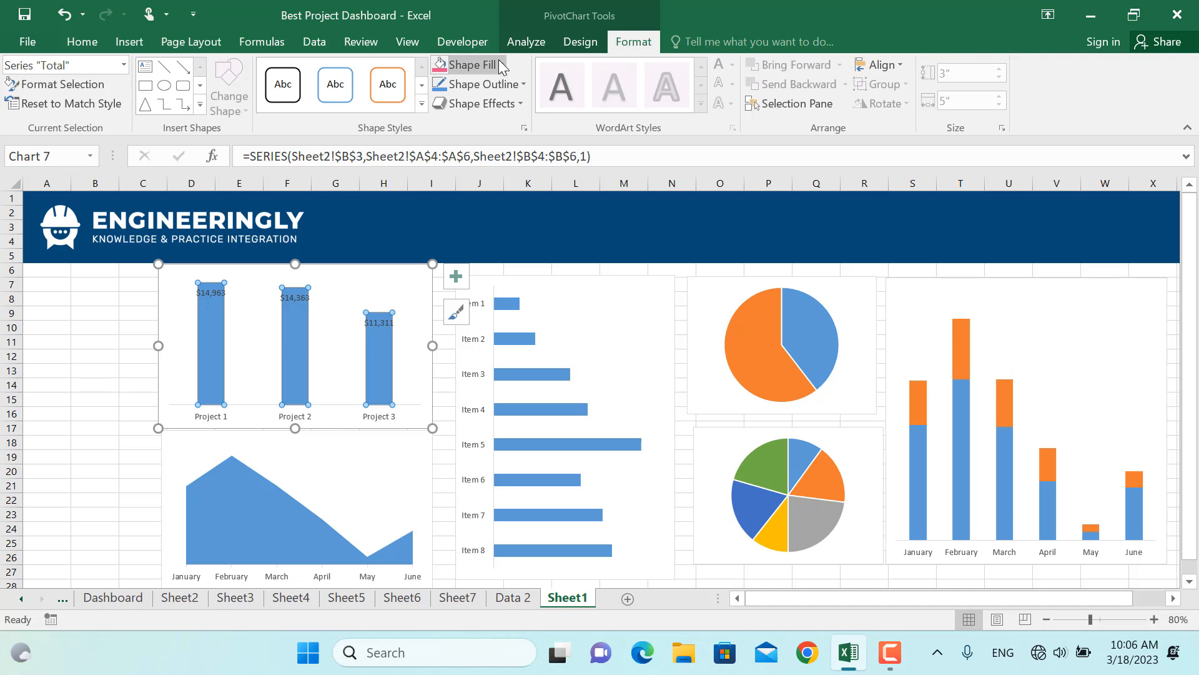
pyautogui.click(500, 64)
pyautogui.click(452, 258)
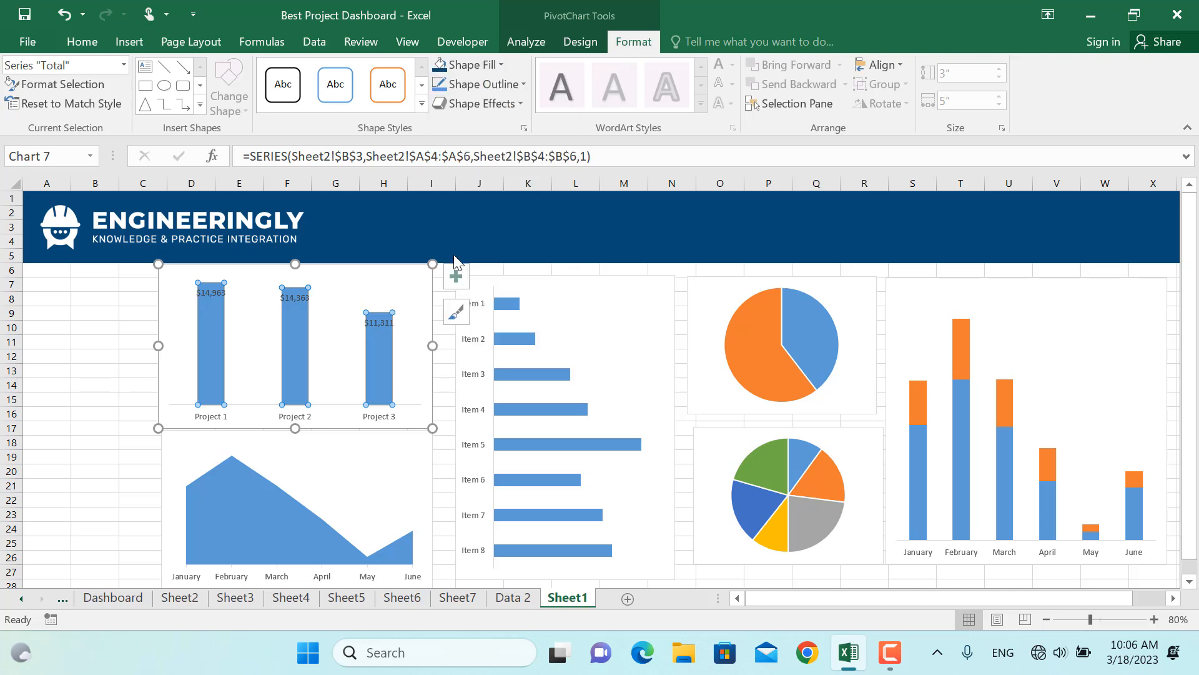
# Change the project chart's data label font colour to white
pyautogui.click(385, 325)
pyautogui.click(83, 41)
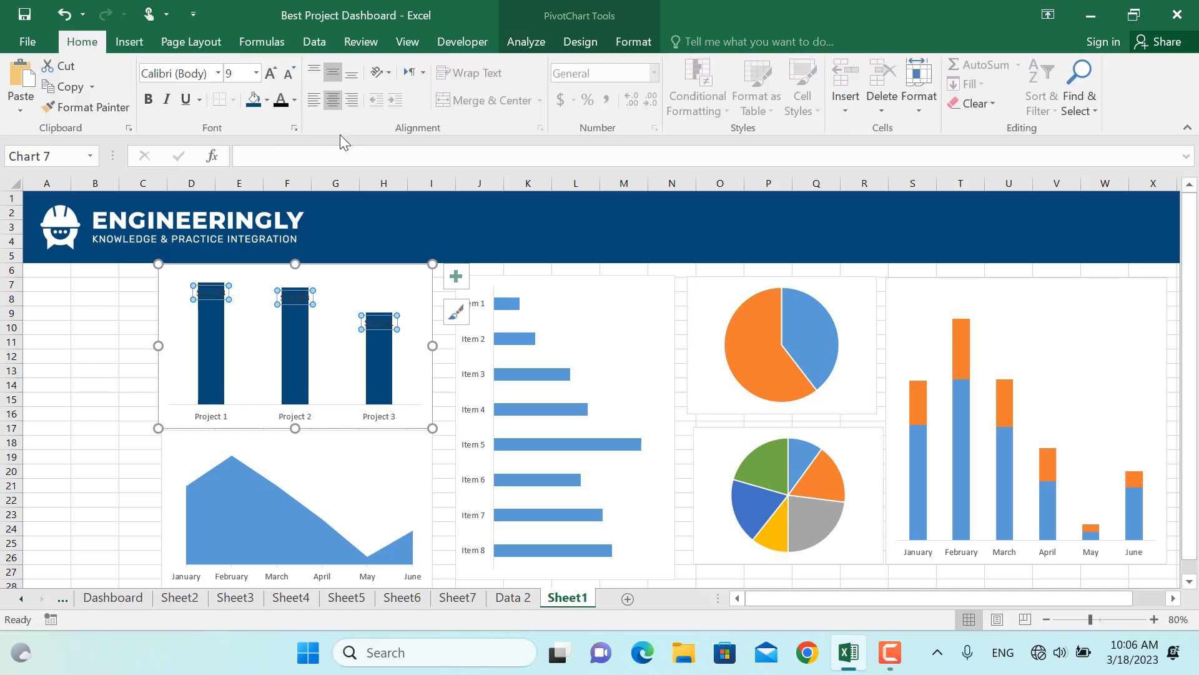
pyautogui.click(294, 99)
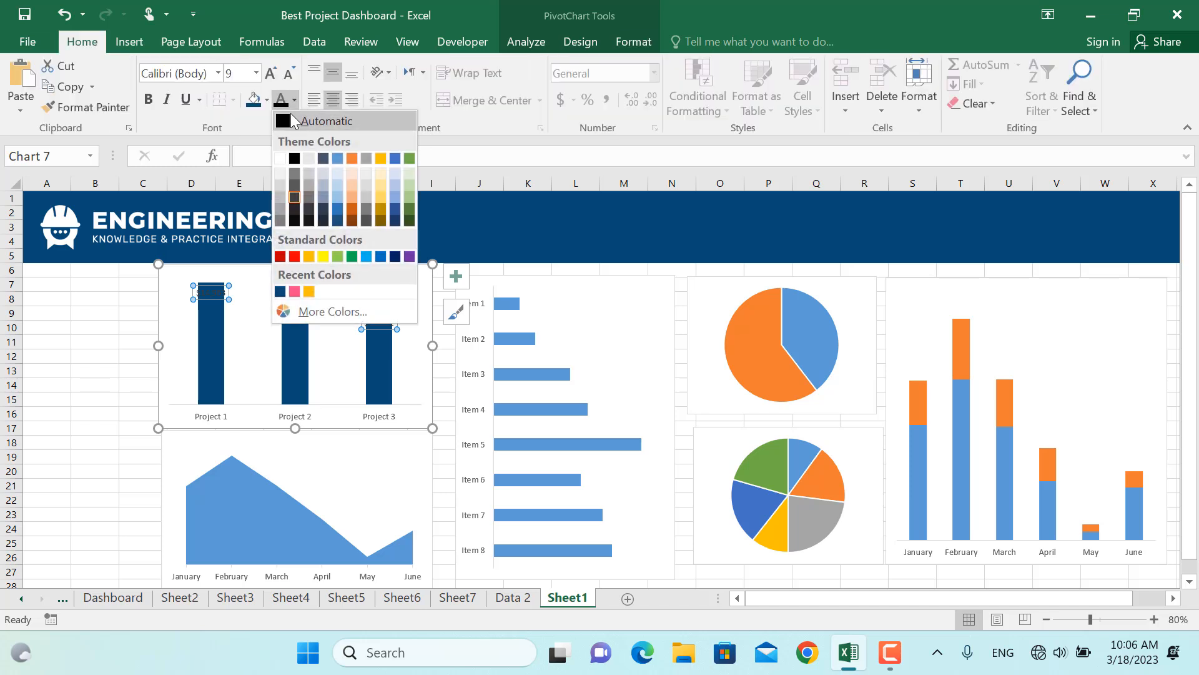
pyautogui.press('Escape')
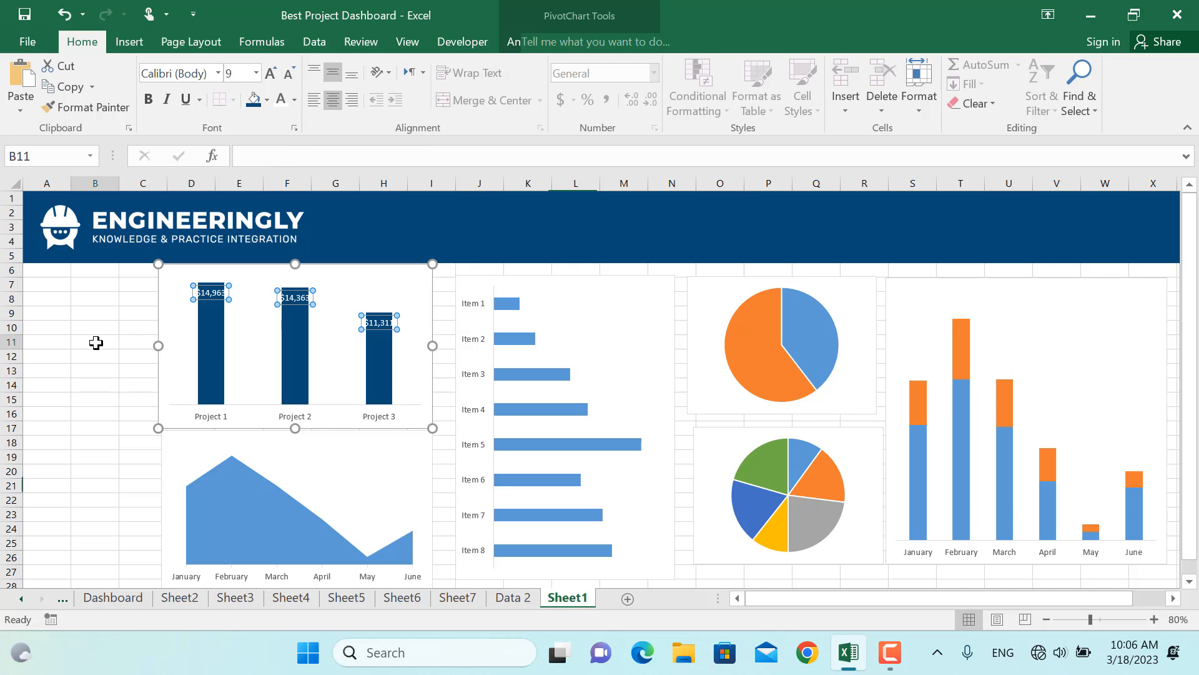
pyautogui.click(94, 343)
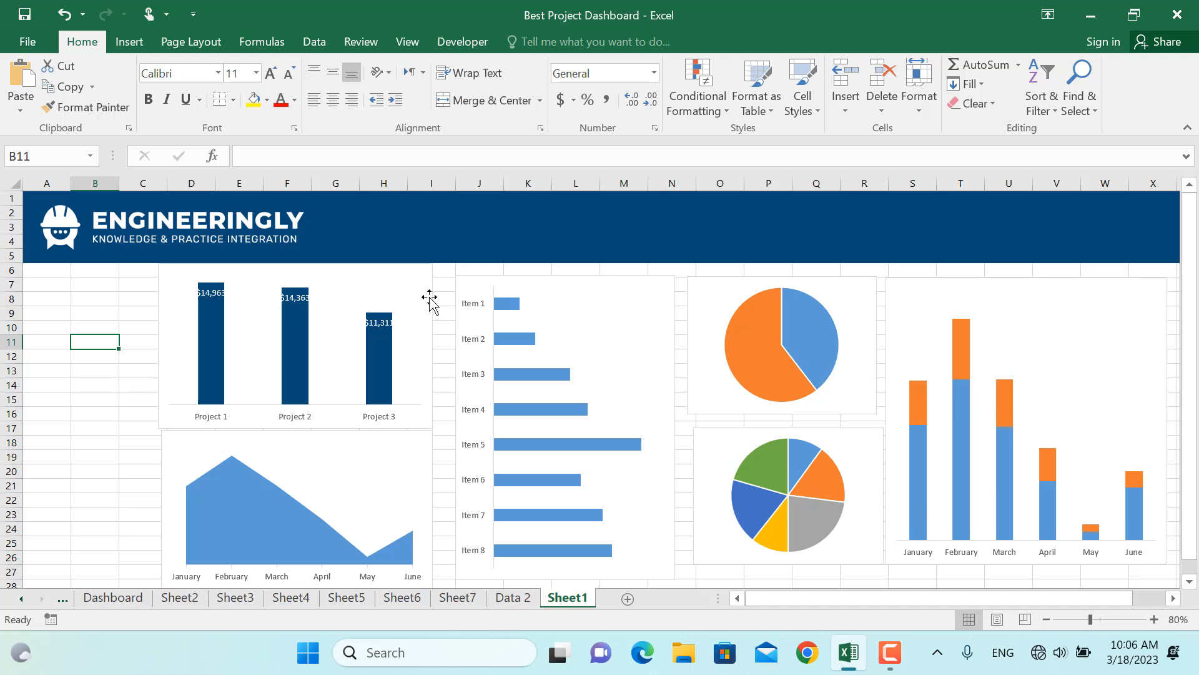
# Insert slicers for Category, Project Name, Month, Year and Funds from the project column chart
pyautogui.click(409, 299)
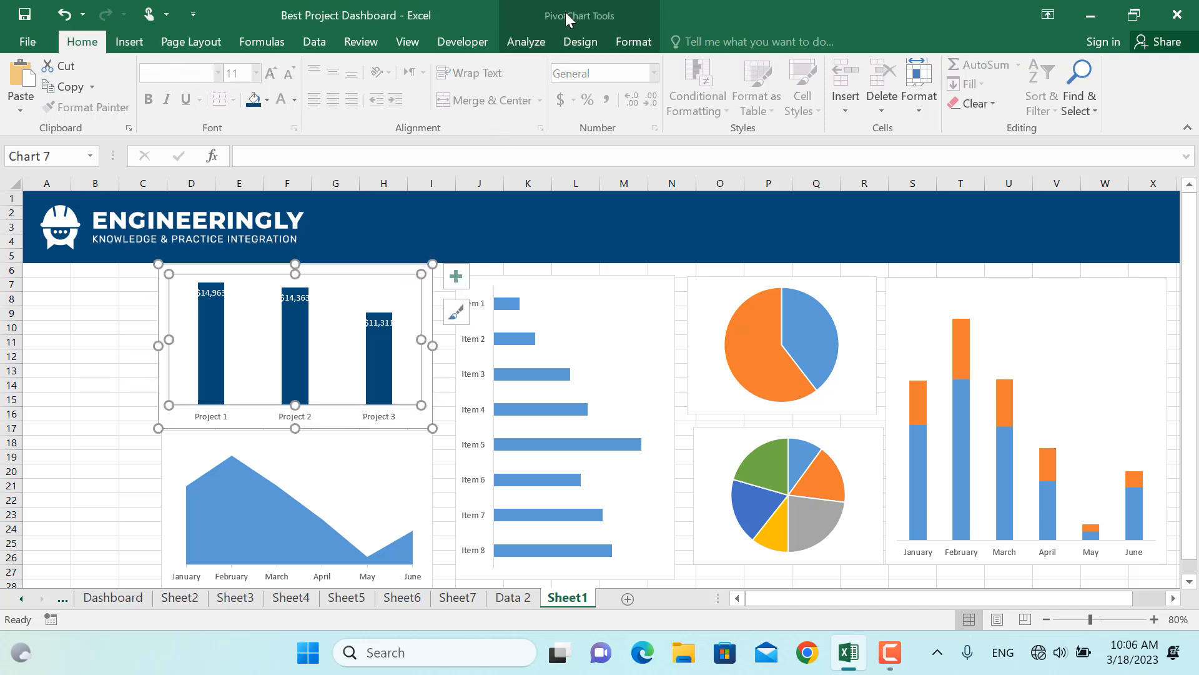
pyautogui.click(524, 41)
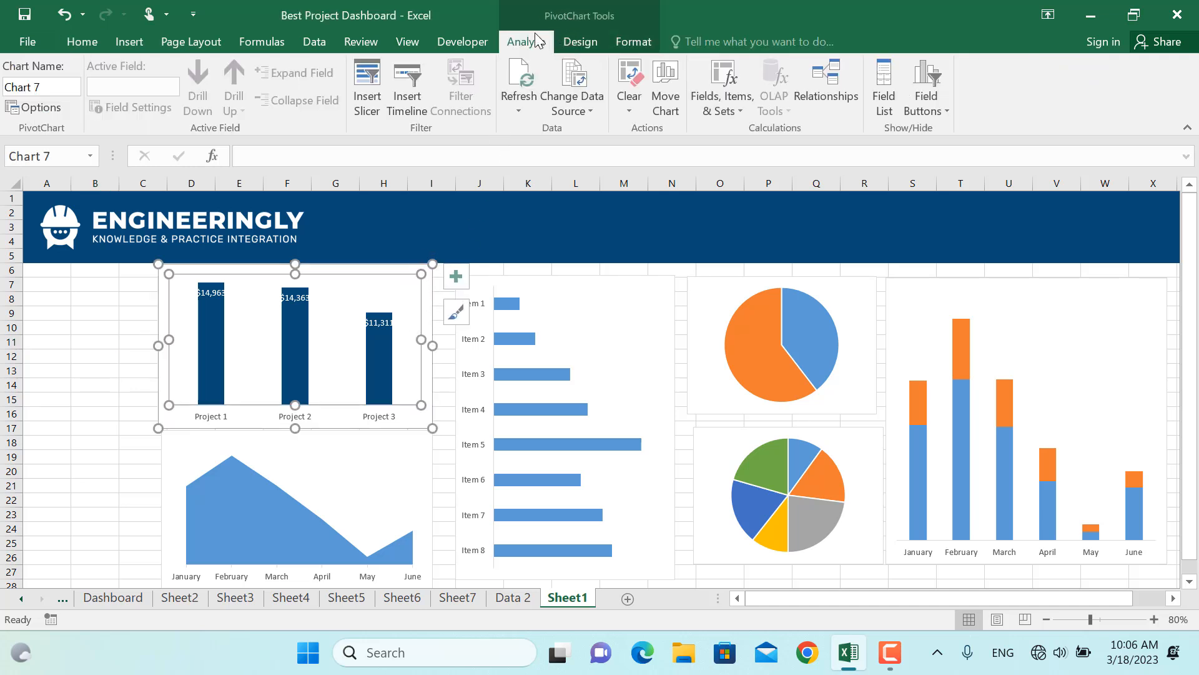
pyautogui.click(366, 88)
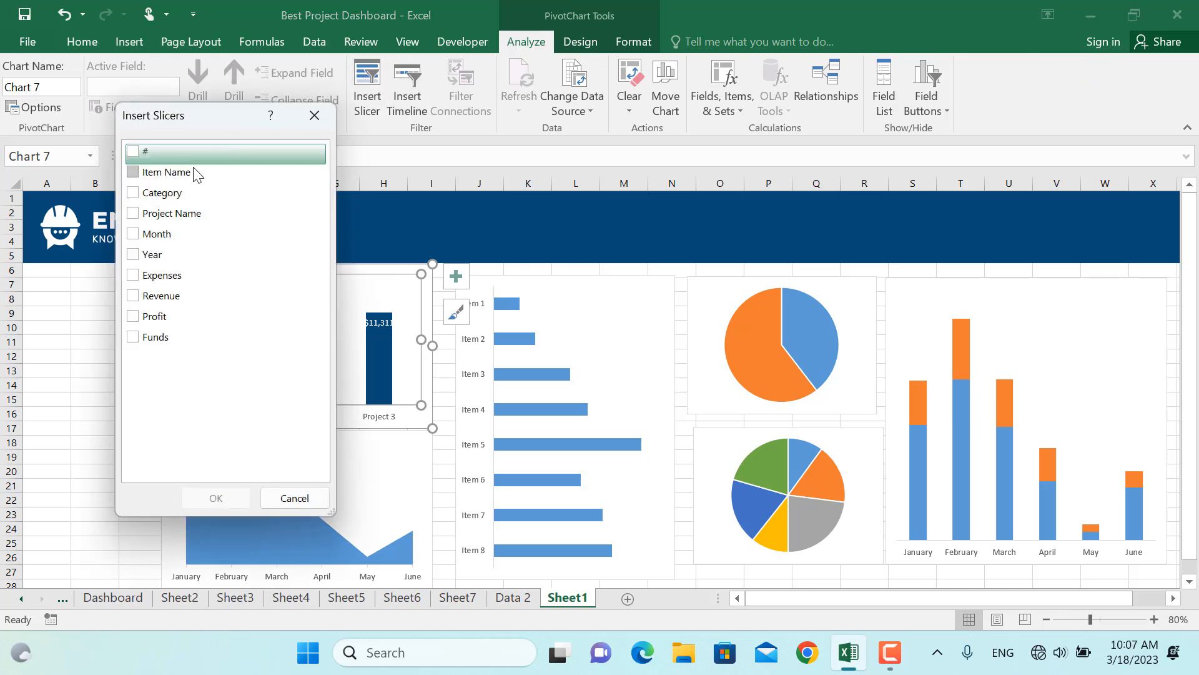
pyautogui.click(133, 195)
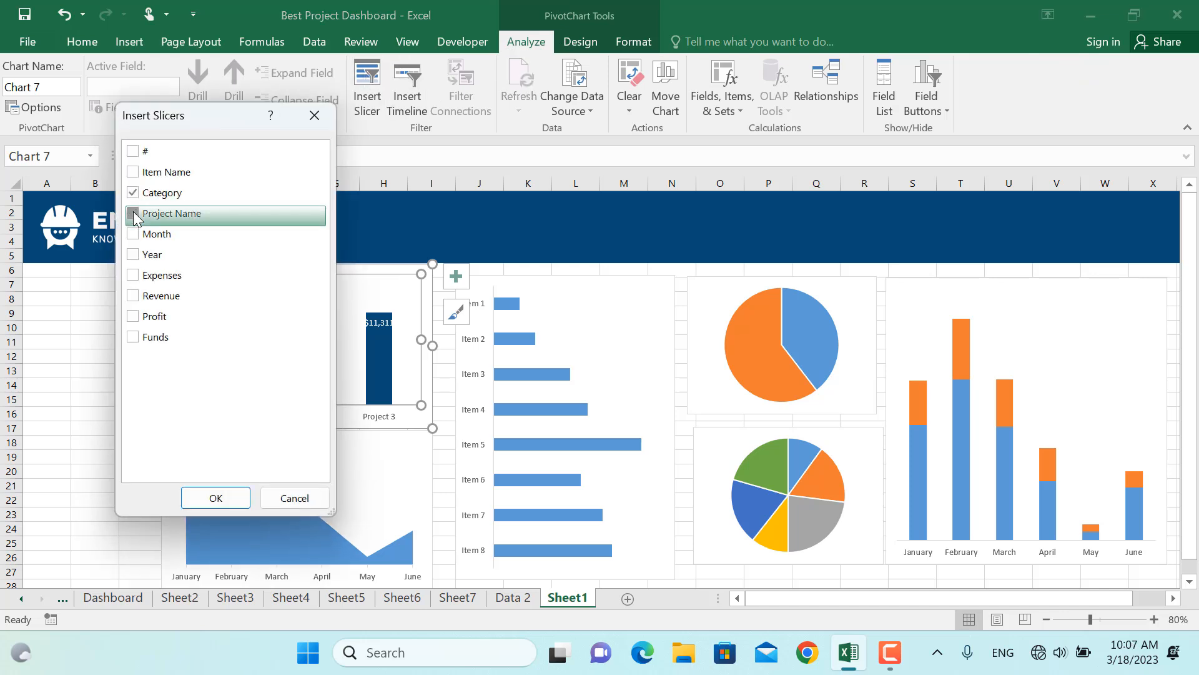
pyautogui.click(133, 235)
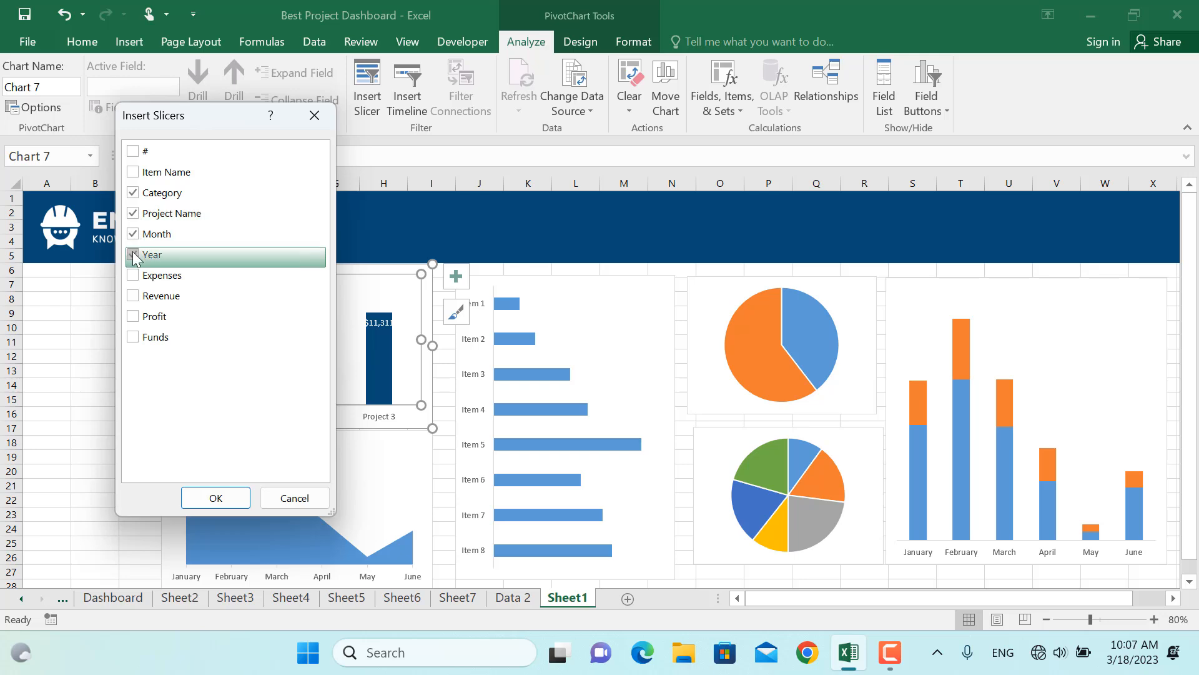
pyautogui.click(133, 255)
pyautogui.click(130, 339)
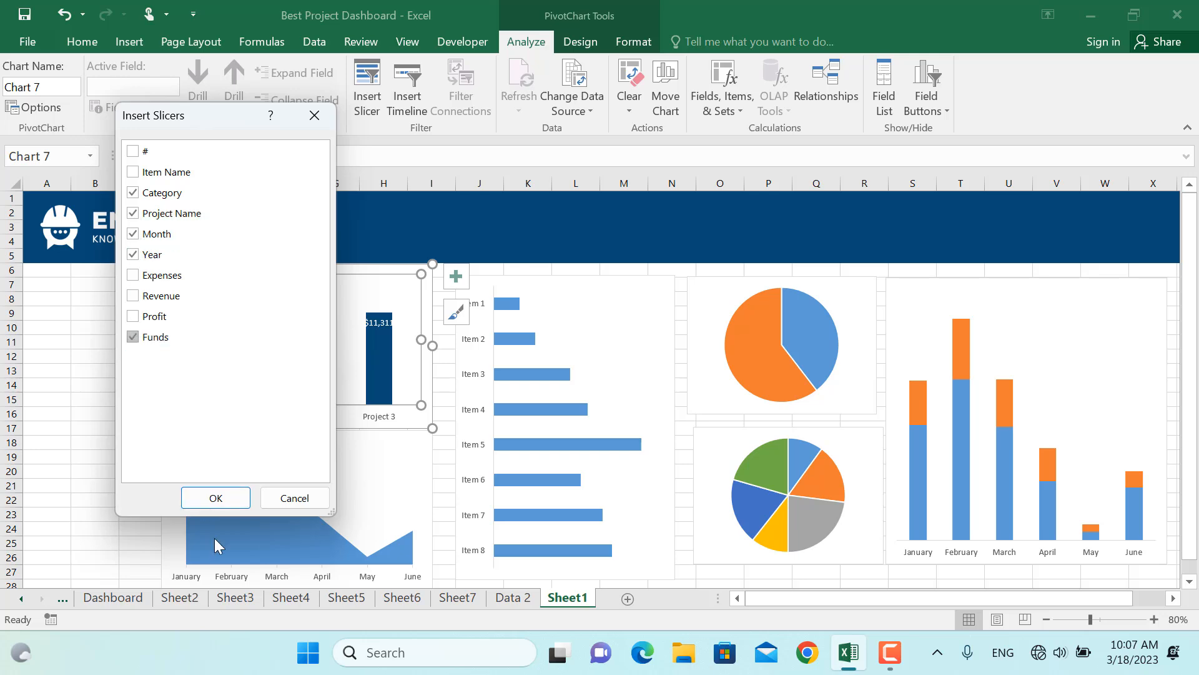
pyautogui.click(221, 504)
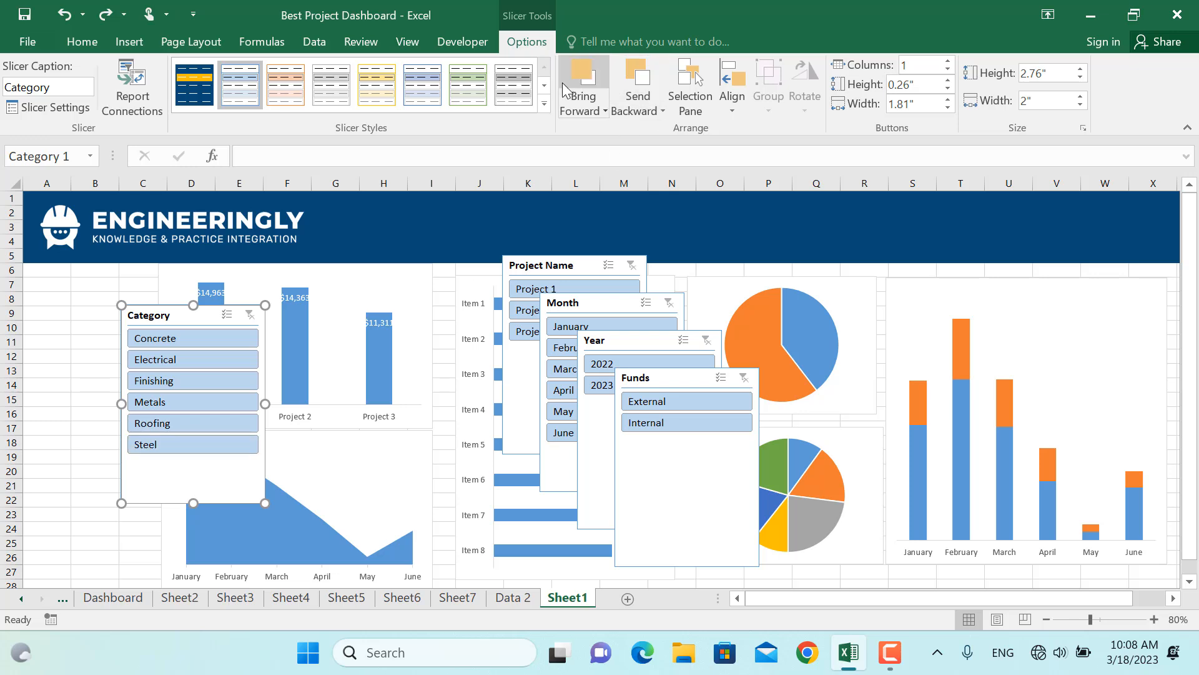
# Try a new slicer style with a red whole-slicer fill on the Category slicer, and undo applying it
pyautogui.click(545, 102)
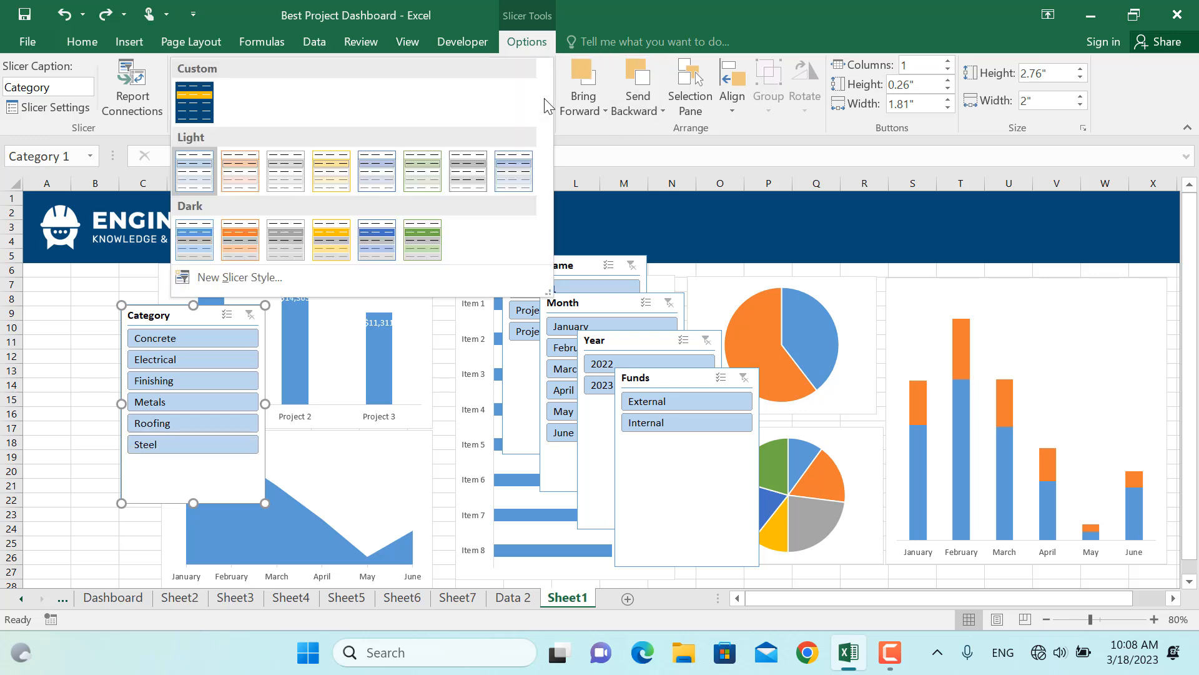
pyautogui.click(279, 275)
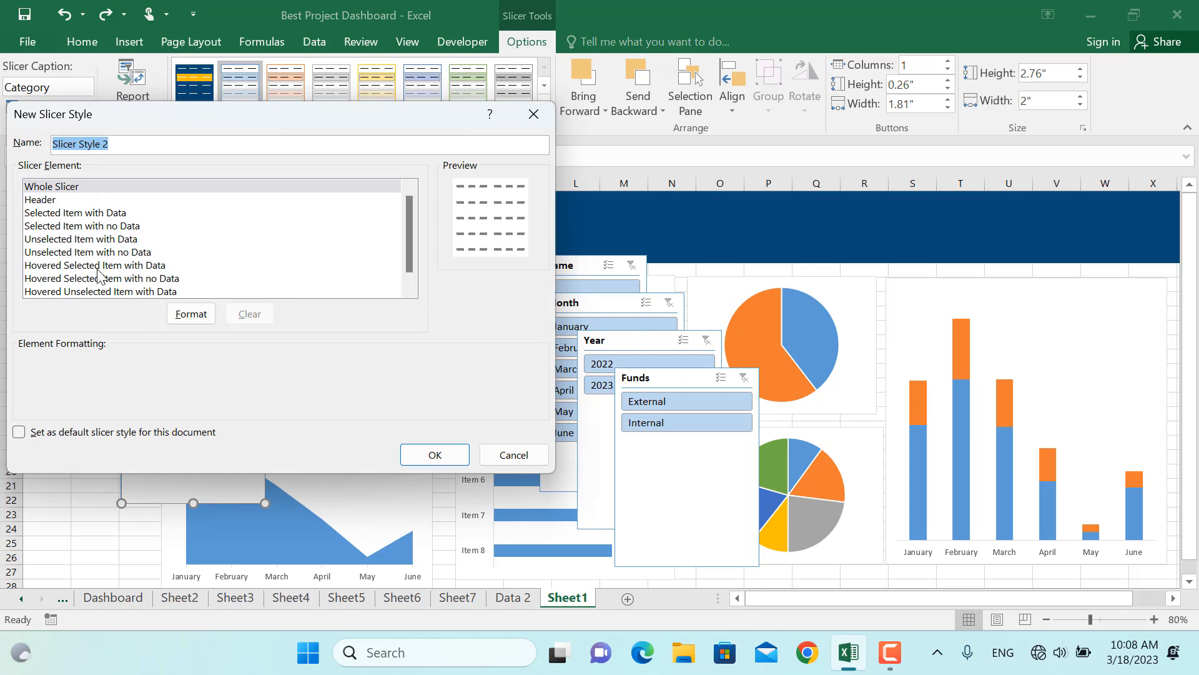
pyautogui.click(96, 188)
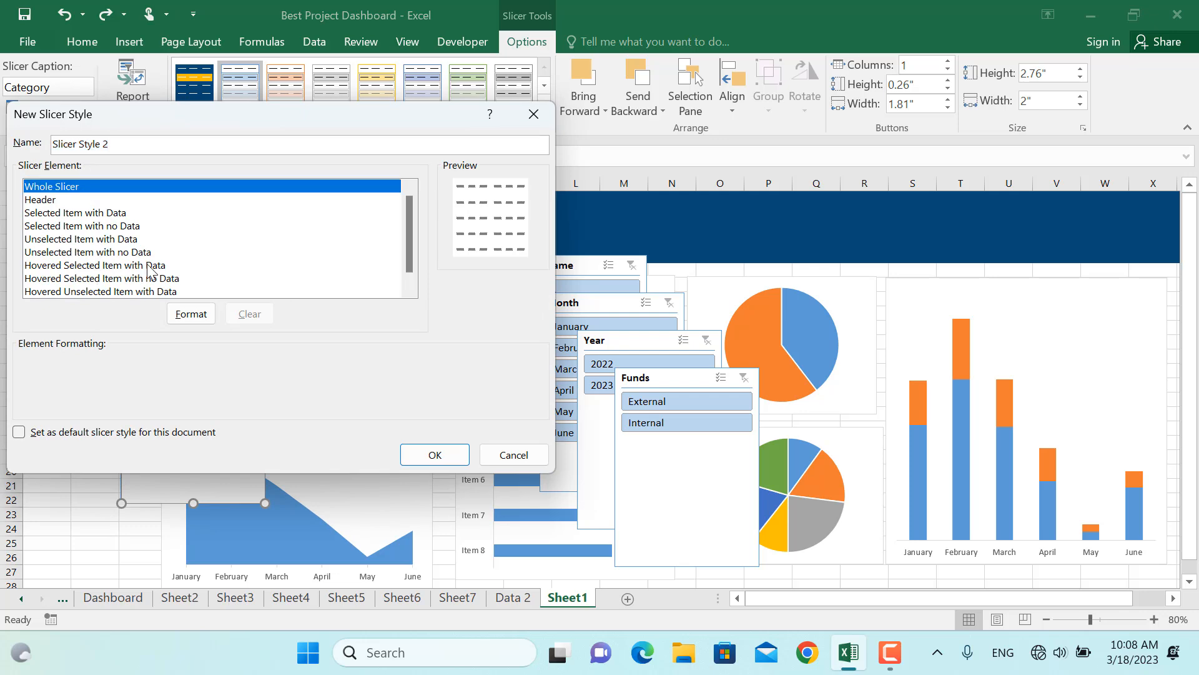
pyautogui.click(189, 315)
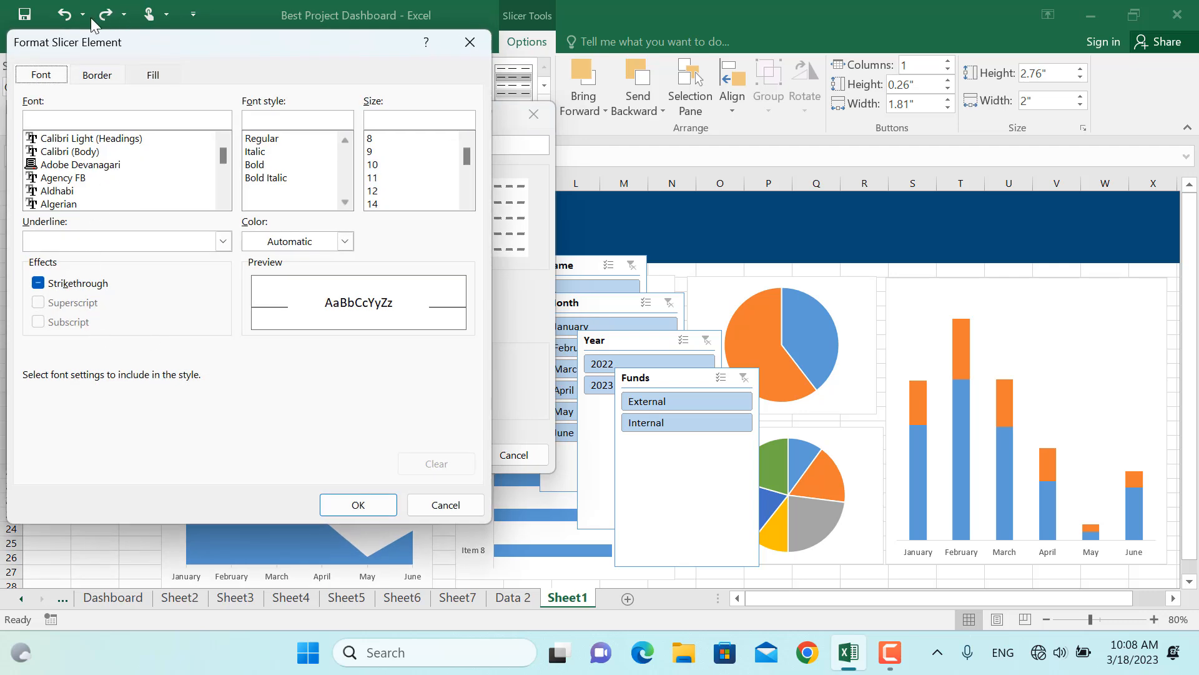
pyautogui.click(155, 75)
pyautogui.click(56, 249)
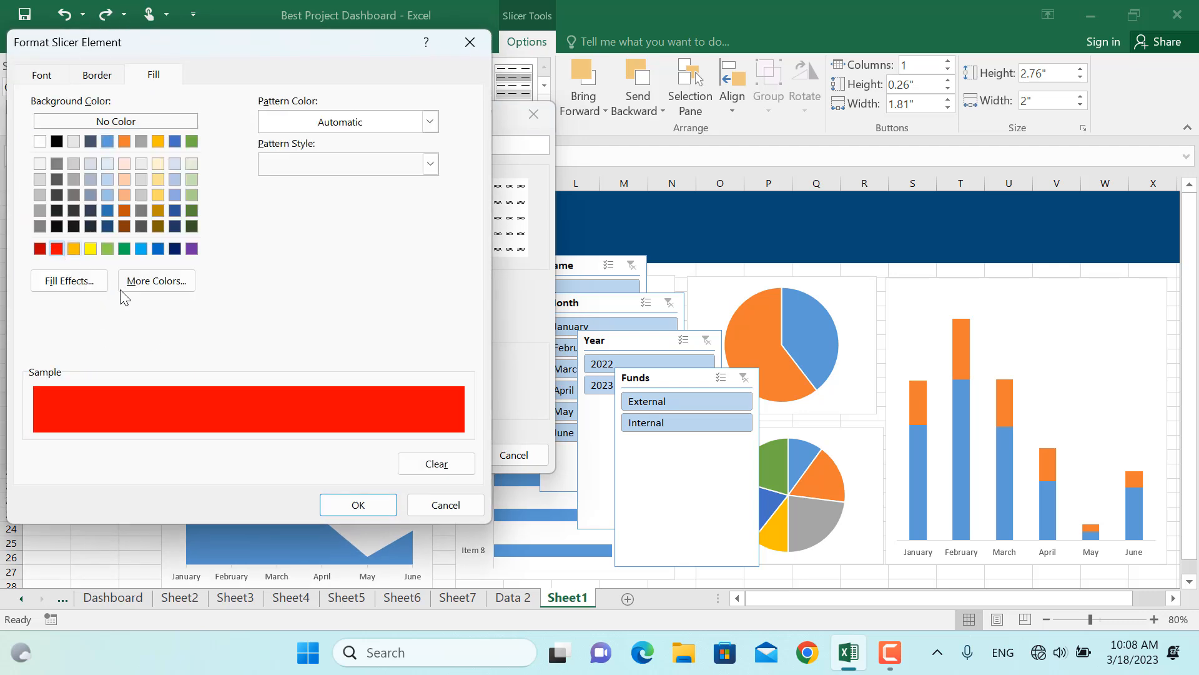
pyautogui.click(358, 505)
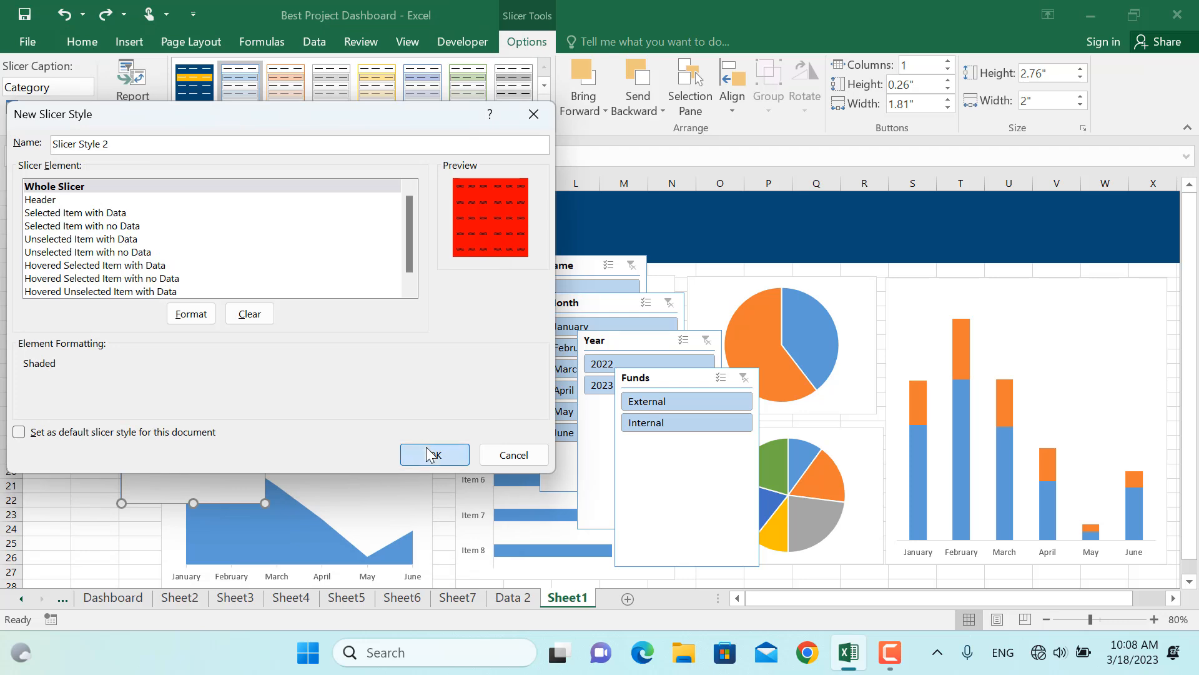
pyautogui.click(431, 454)
pyautogui.click(237, 89)
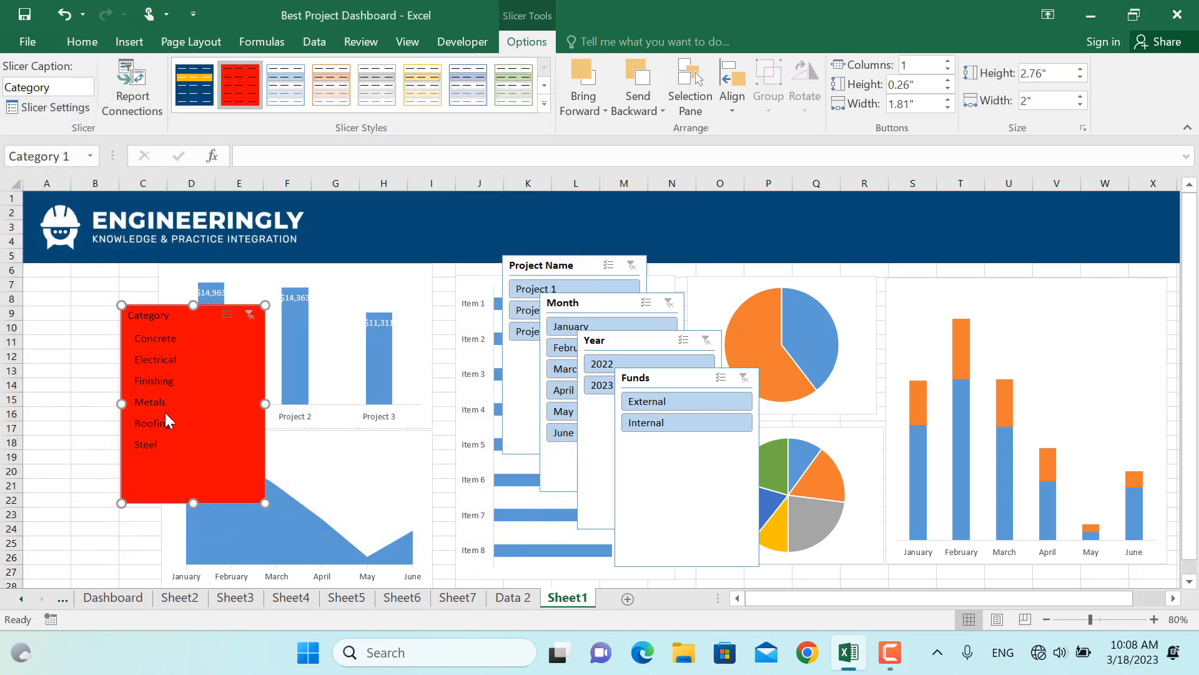
pyautogui.hotkey('ctrl', 'z')
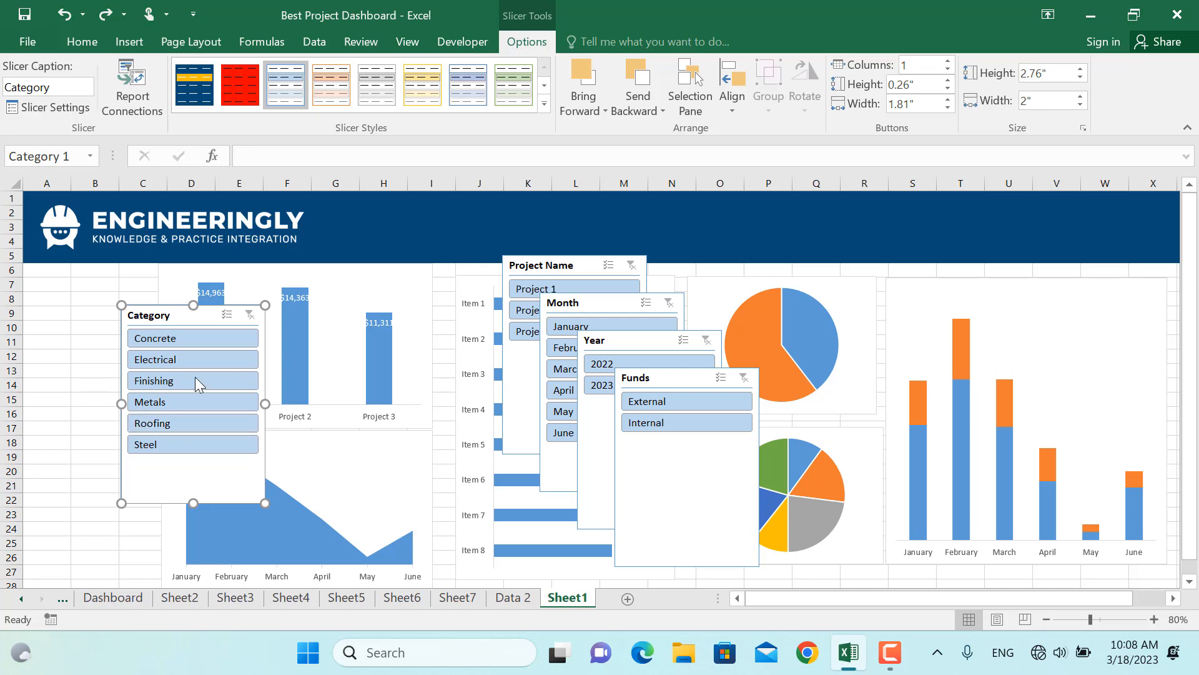
# Apply the dark blue custom slicer style to the Category and Project Name slicers
pyautogui.click(194, 74)
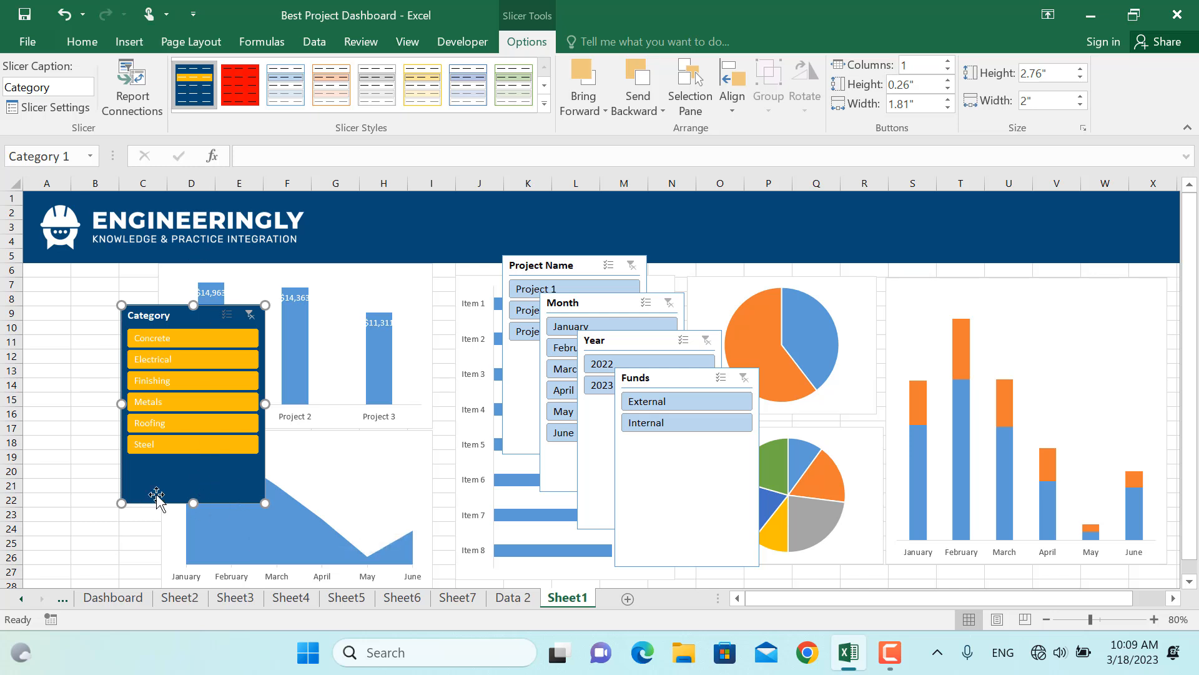
pyautogui.click(513, 267)
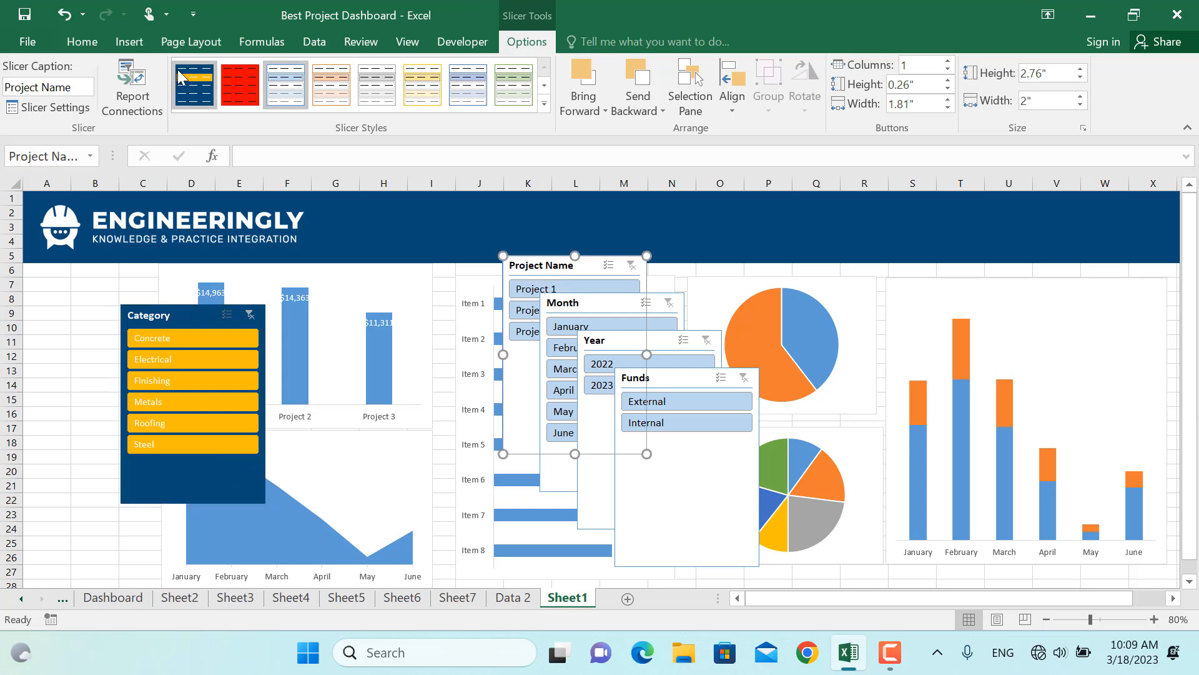
pyautogui.click(194, 84)
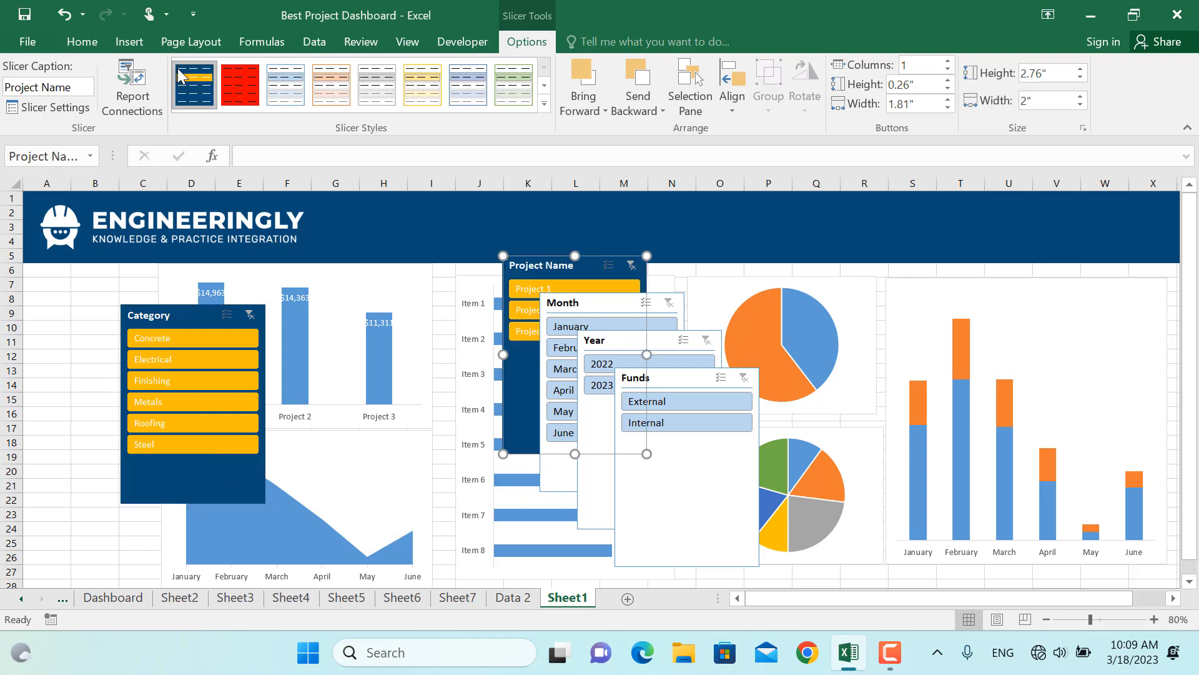
# Set the Category slicer to 6 columns and place it across the header banner, about 5.45 in wide
pyautogui.click(201, 493)
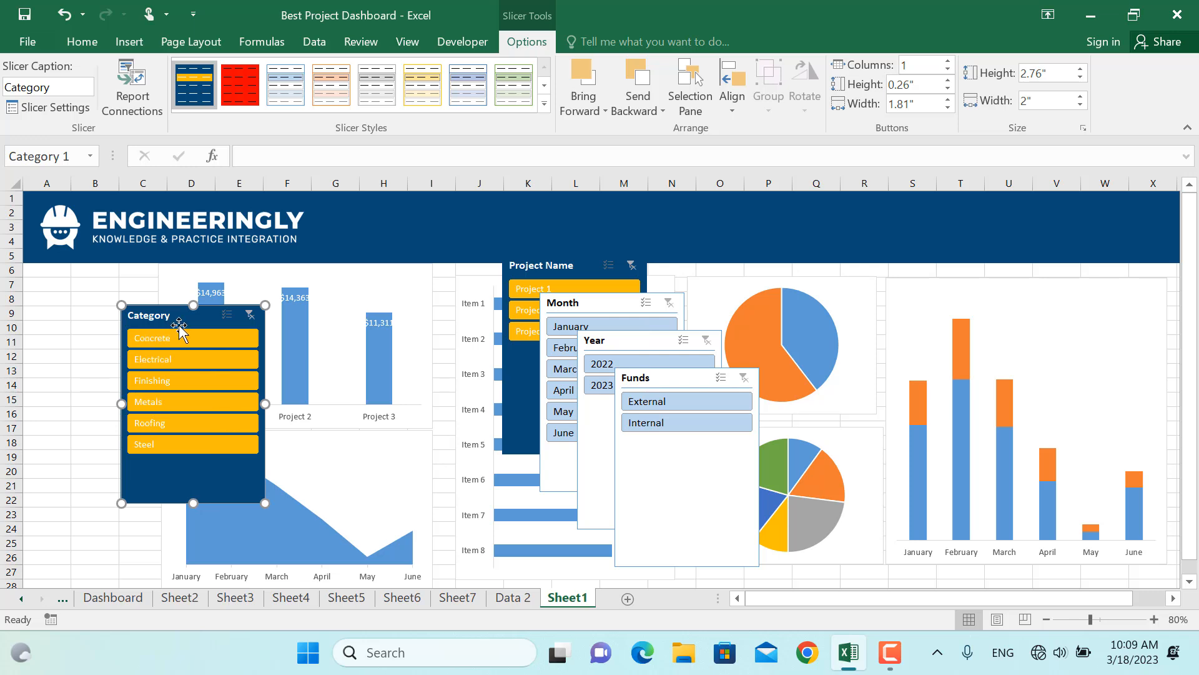
pyautogui.click(131, 600)
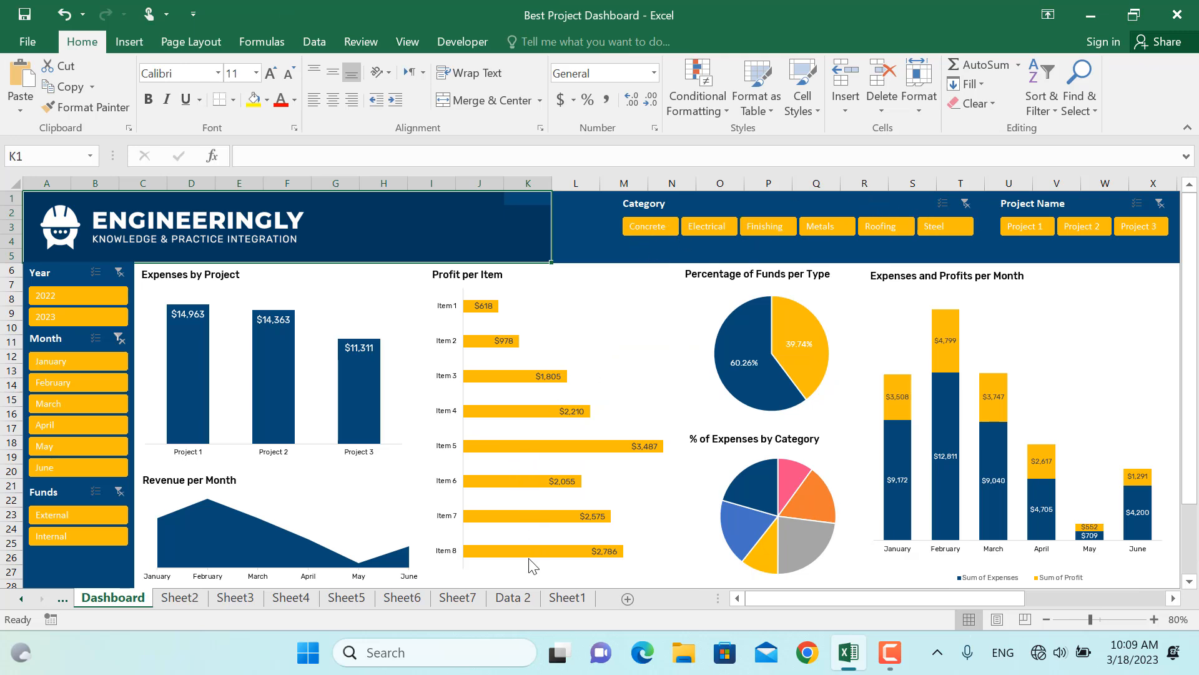
pyautogui.click(567, 598)
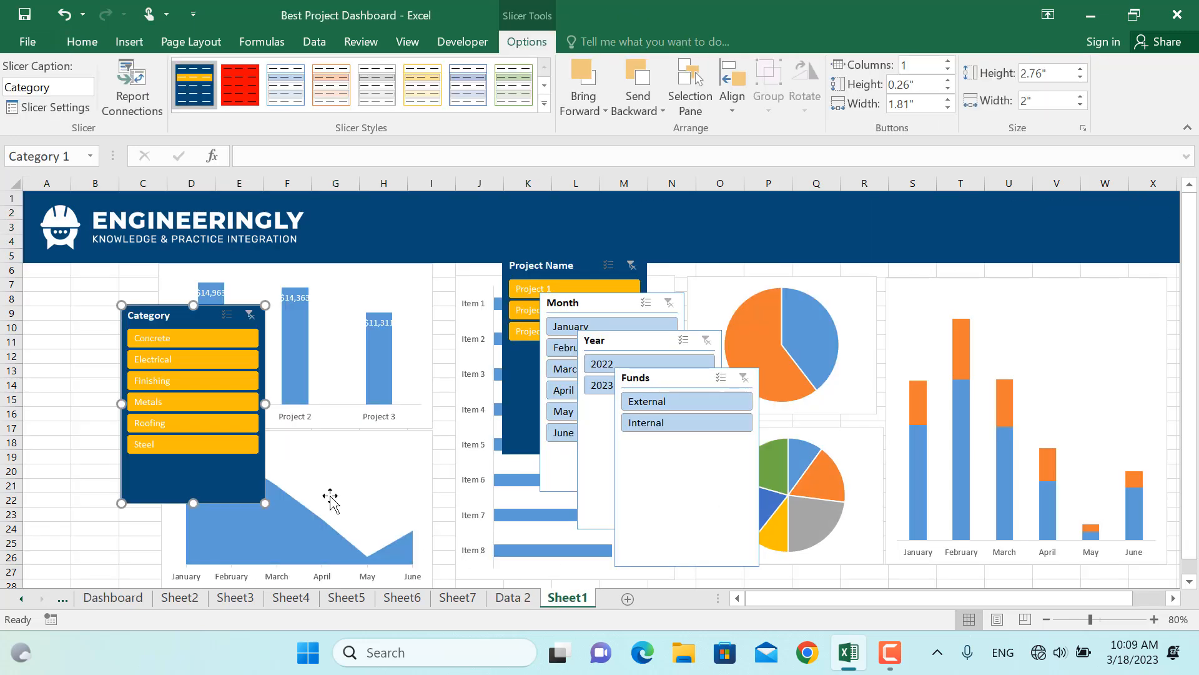
pyautogui.click(948, 62)
pyautogui.click(947, 62)
pyautogui.click(948, 61)
pyautogui.click(947, 61)
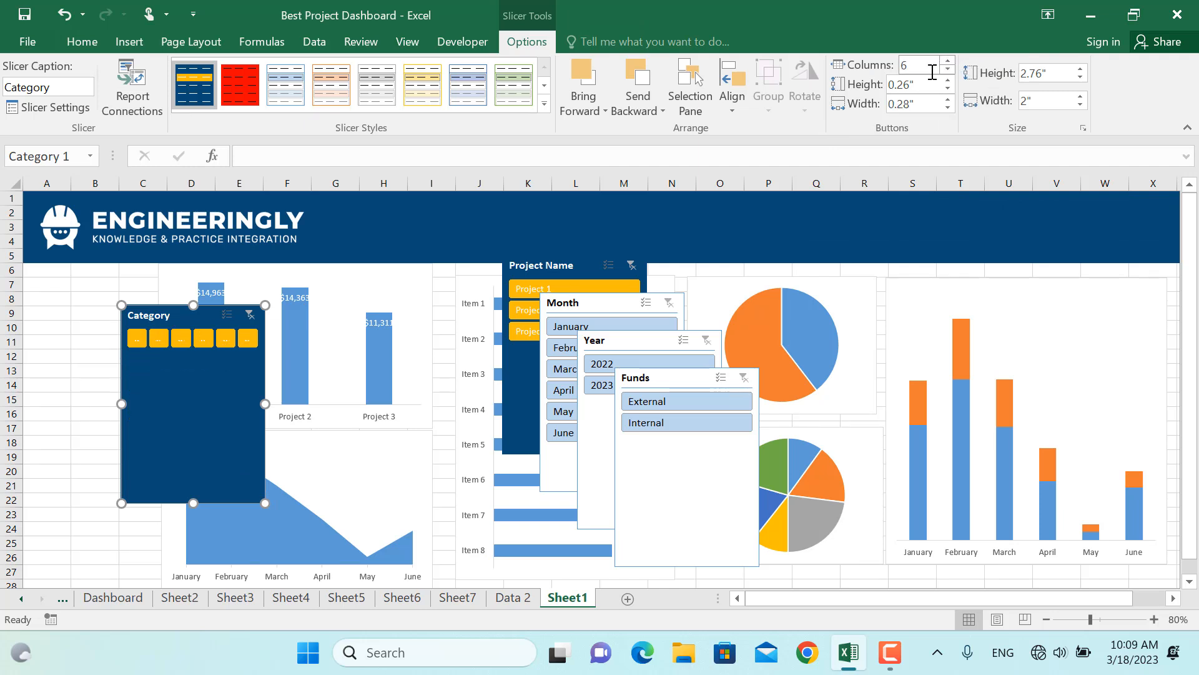
pyautogui.click(947, 62)
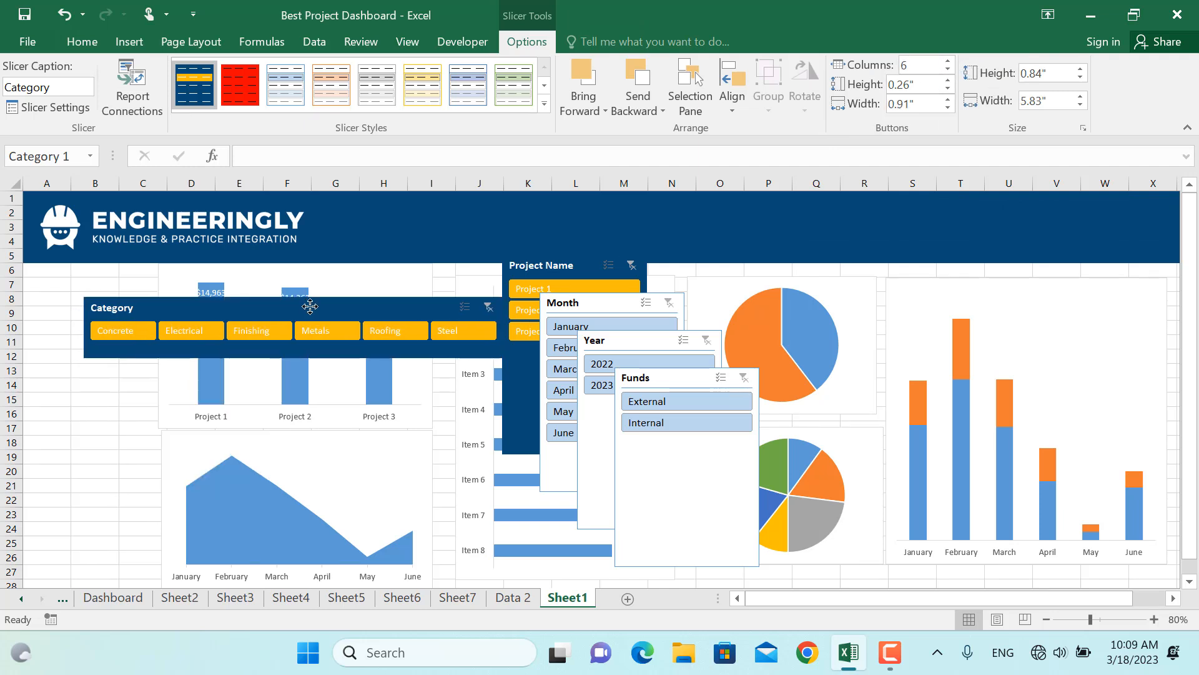
pyautogui.moveTo(310, 306); pyautogui.dragTo(798, 187)
pyautogui.moveTo(990, 220); pyautogui.dragTo(957, 225)
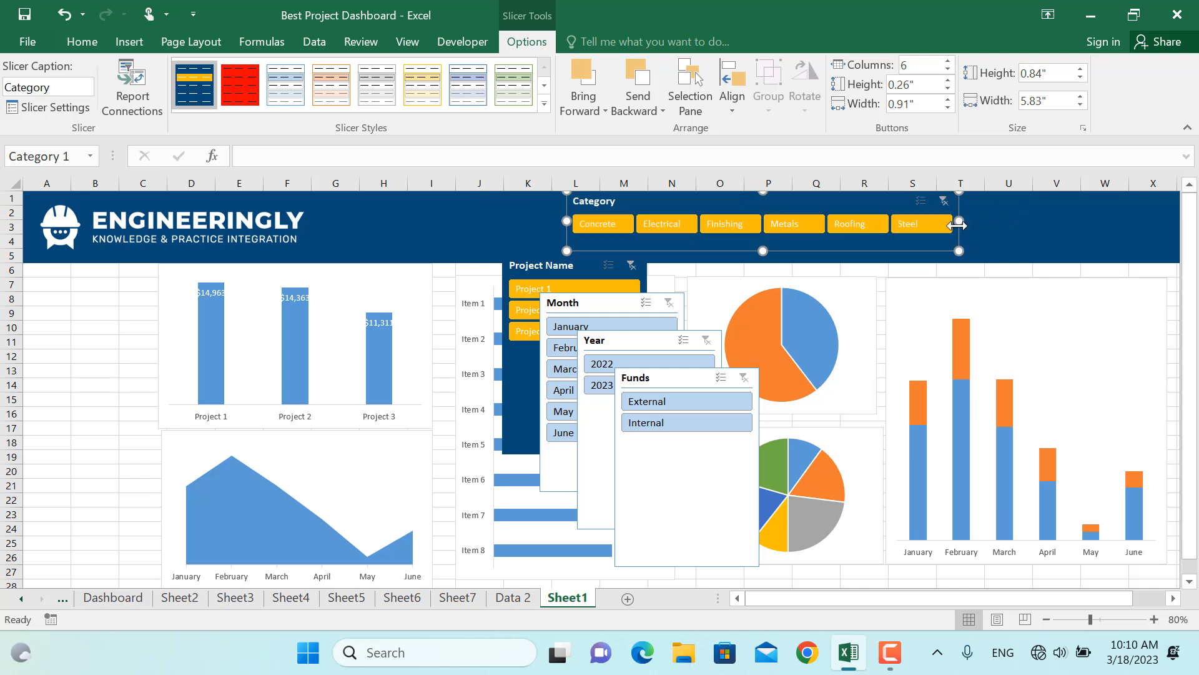
# Set the Project Name slicer to 3 columns and fit it at the banner's right end, about 2.48 in wide and 0.7 in tall
pyautogui.click(539, 263)
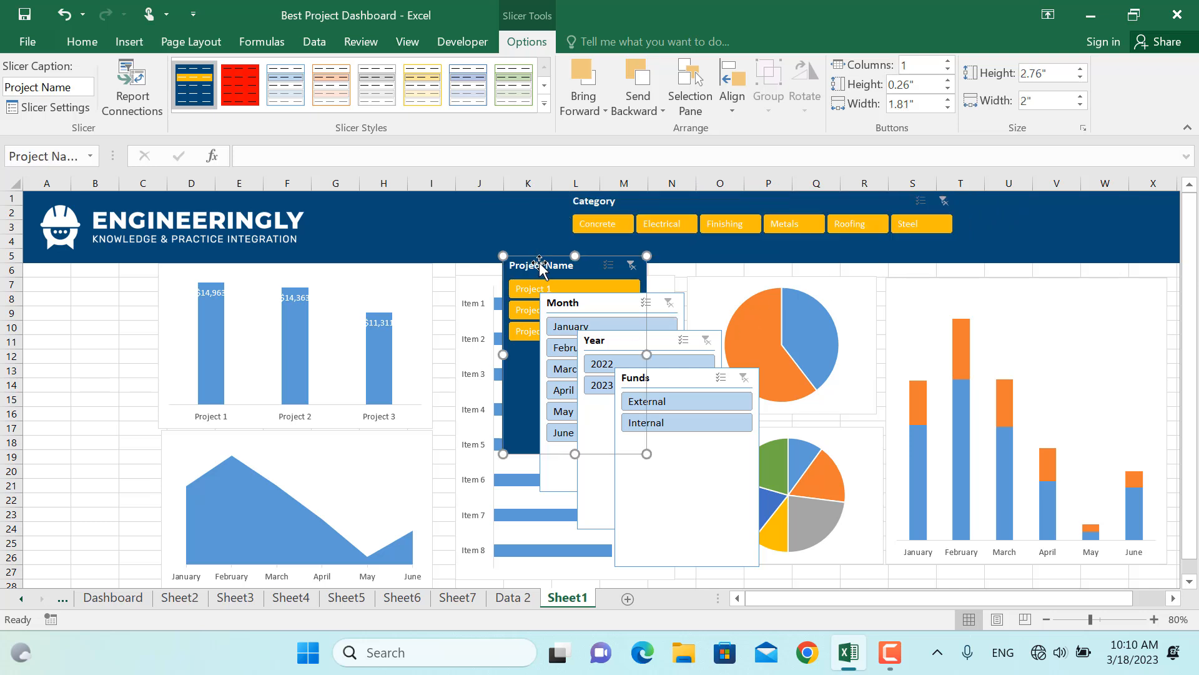
pyautogui.click(948, 61)
pyautogui.click(949, 61)
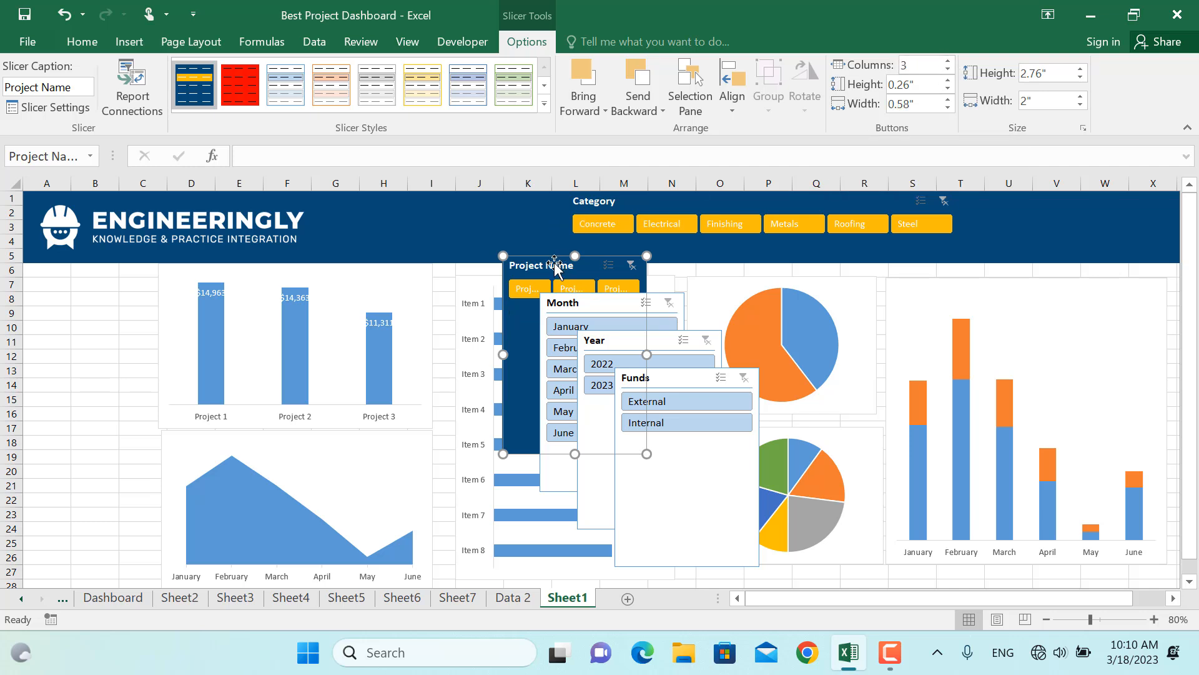
pyautogui.moveTo(556, 263); pyautogui.dragTo(1031, 191)
pyautogui.hotkey('ctrl', 'z')
pyautogui.moveTo(566, 267); pyautogui.dragTo(1135, 199)
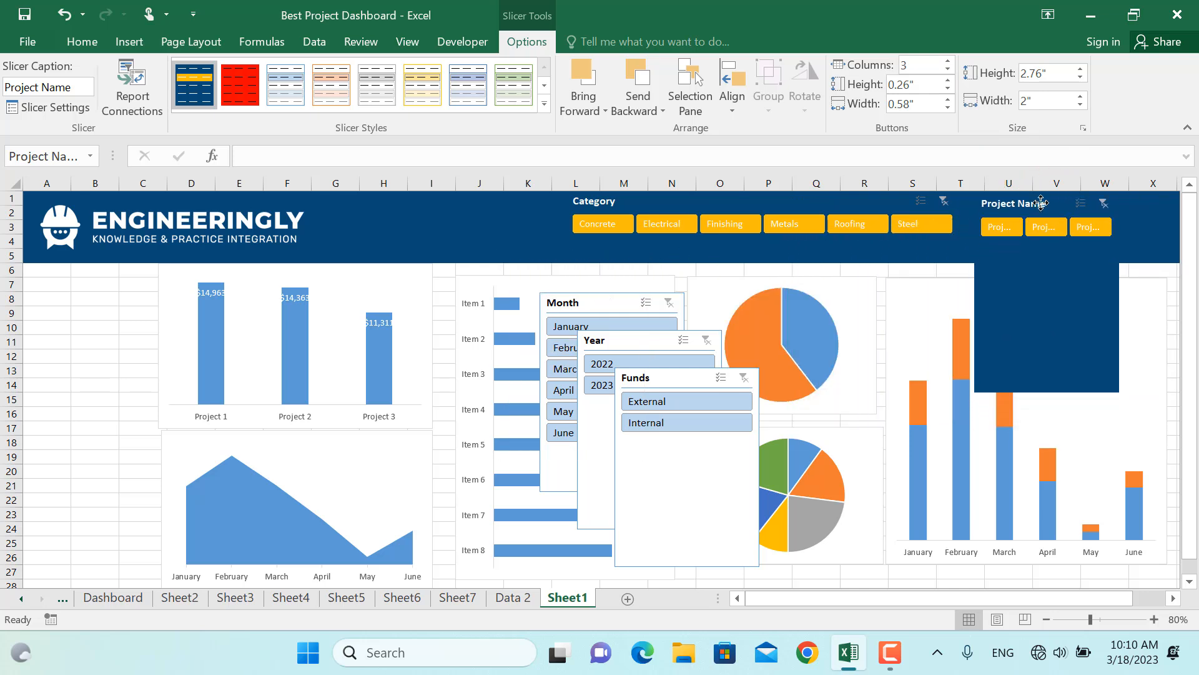
pyautogui.moveTo(1049, 393); pyautogui.dragTo(1047, 243)
pyautogui.moveTo(1119, 219); pyautogui.dragTo(1153, 217)
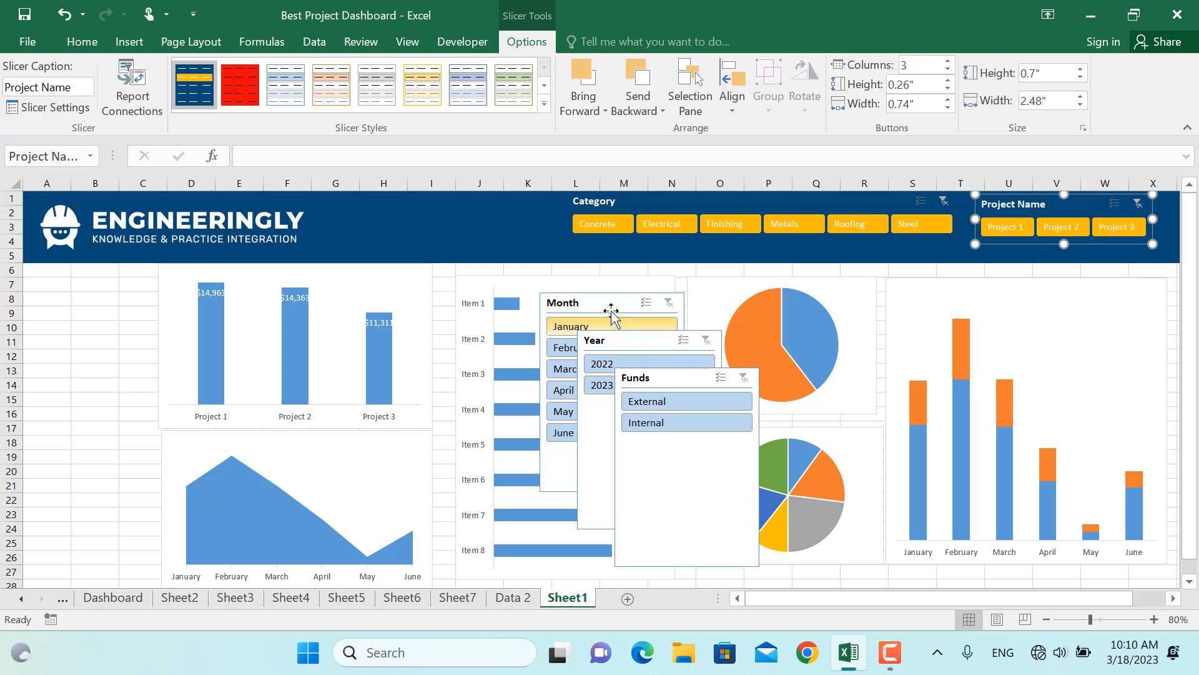
# Stack the Month slicer and the Year slicer, shortened to about 1.04 in, along the dashboard's left edge
pyautogui.moveTo(607, 299); pyautogui.dragTo(145, 352)
pyautogui.moveTo(76, 256); pyautogui.dragTo(75, 267)
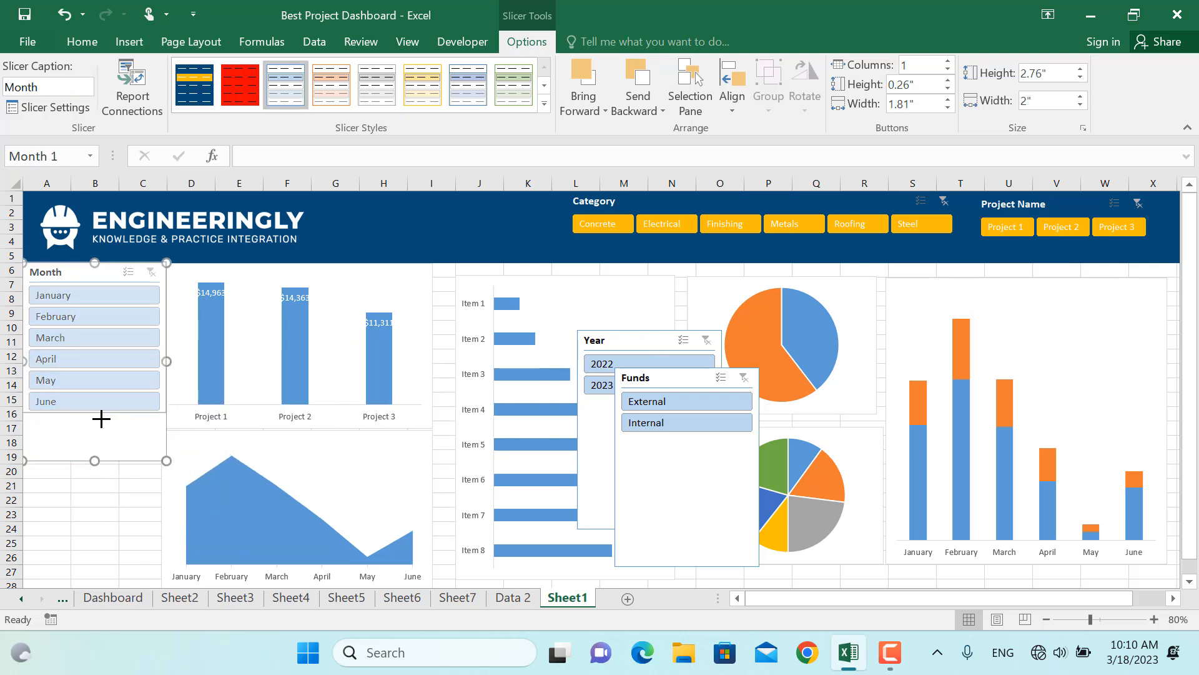
pyautogui.click(632, 373)
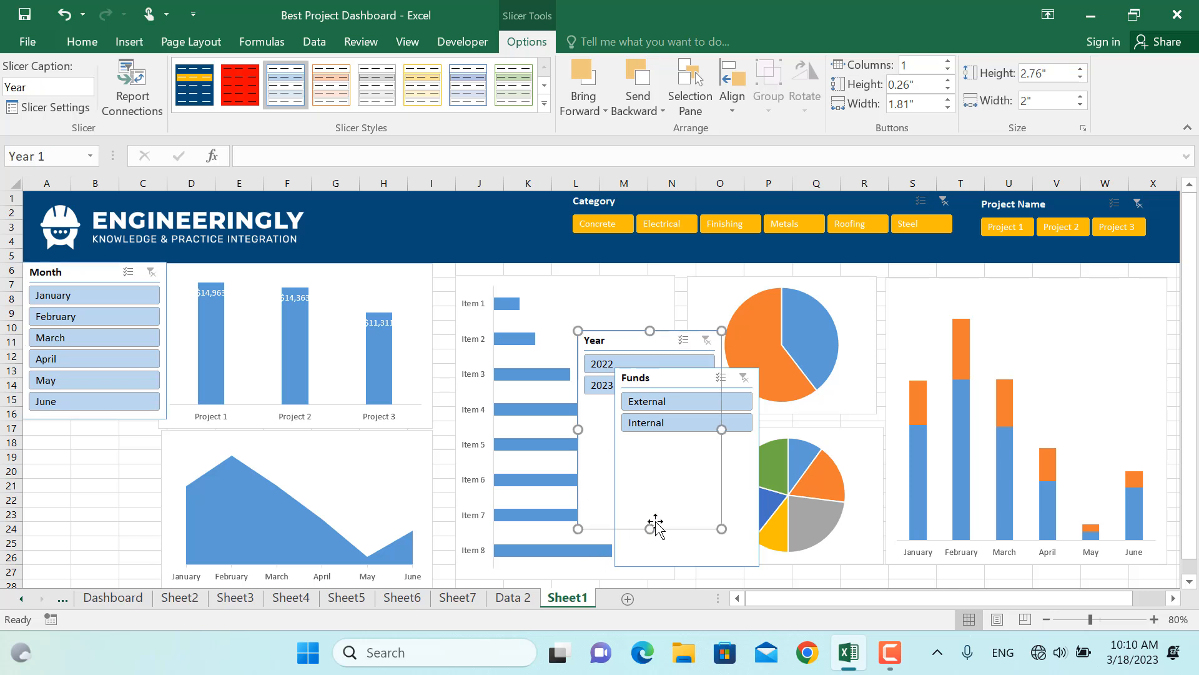
pyautogui.moveTo(649, 528); pyautogui.dragTo(664, 405)
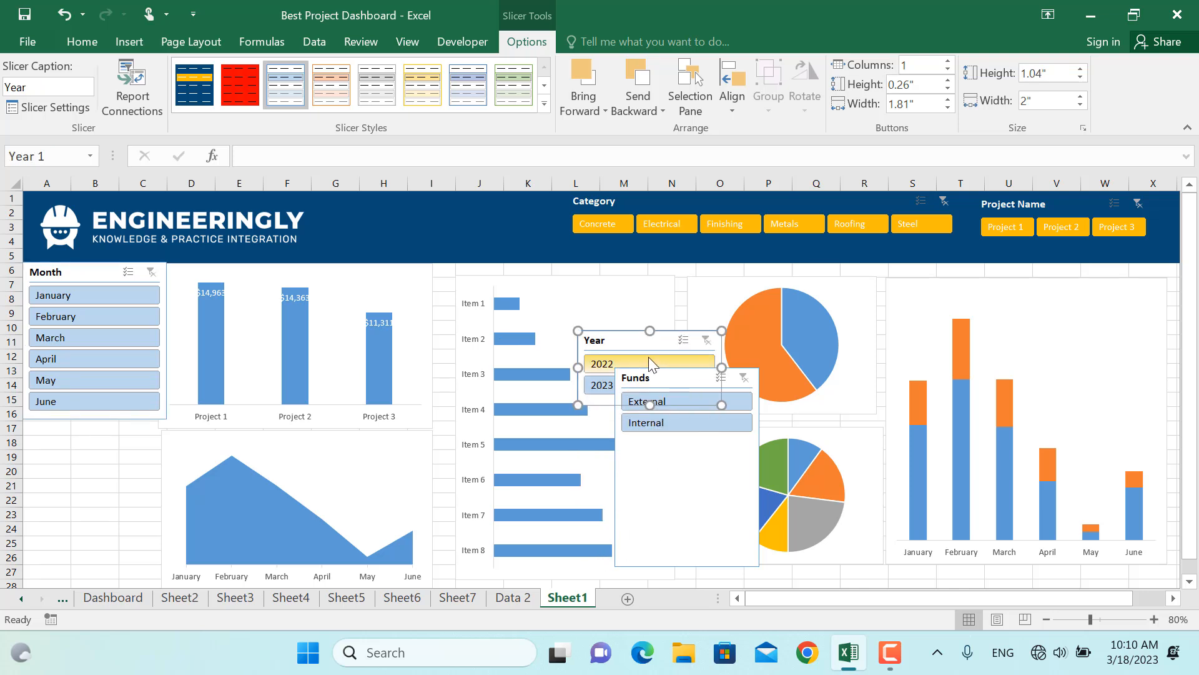
pyautogui.moveTo(600, 331); pyautogui.dragTo(45, 418)
# Shorten the Funds slicer to about 1.01 in and place it below the Year slicer
pyautogui.click(705, 498)
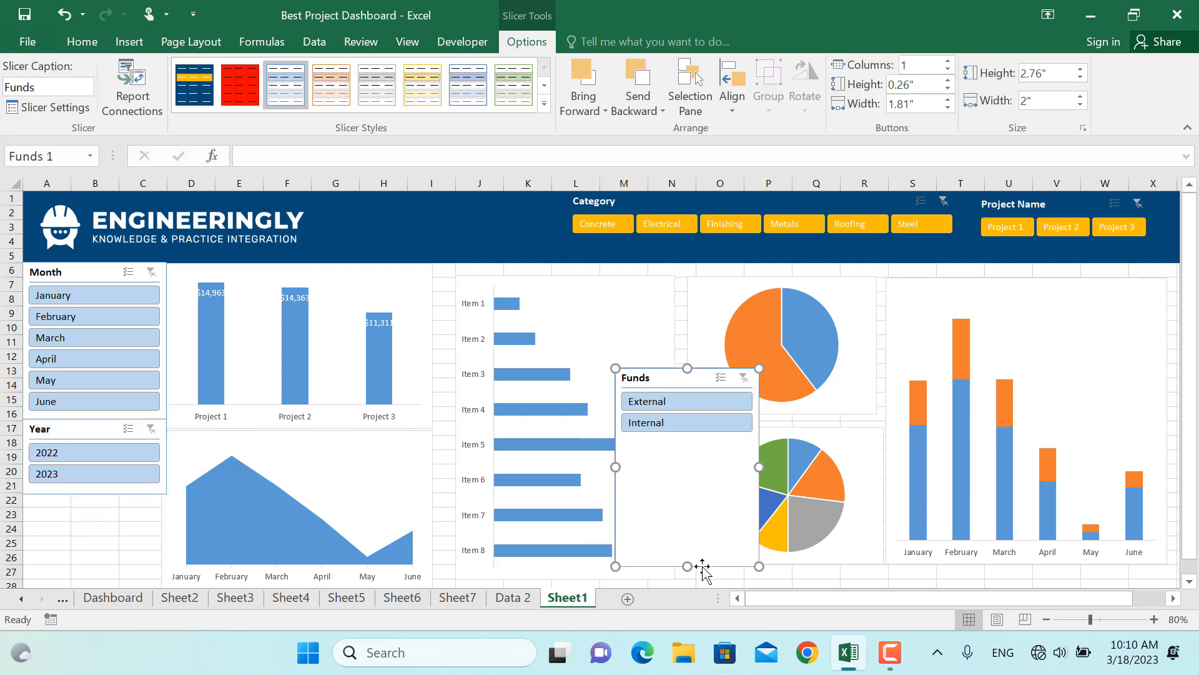
pyautogui.moveTo(687, 566); pyautogui.dragTo(683, 442)
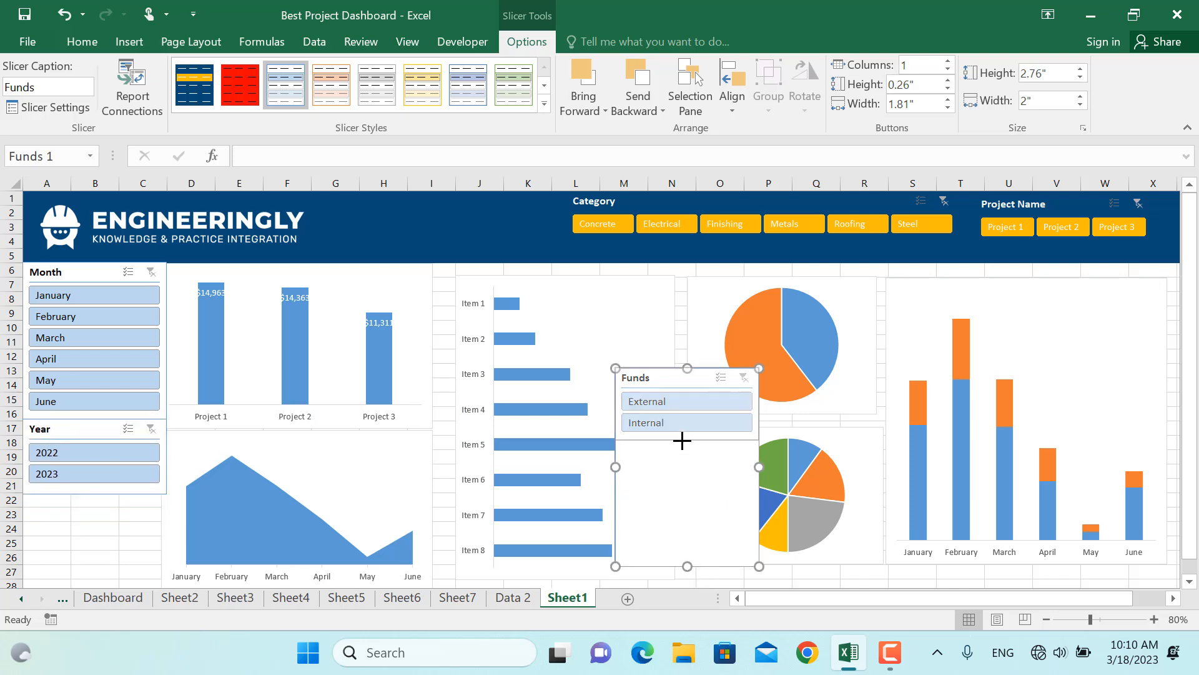
pyautogui.moveTo(637, 377); pyautogui.dragTo(27, 495)
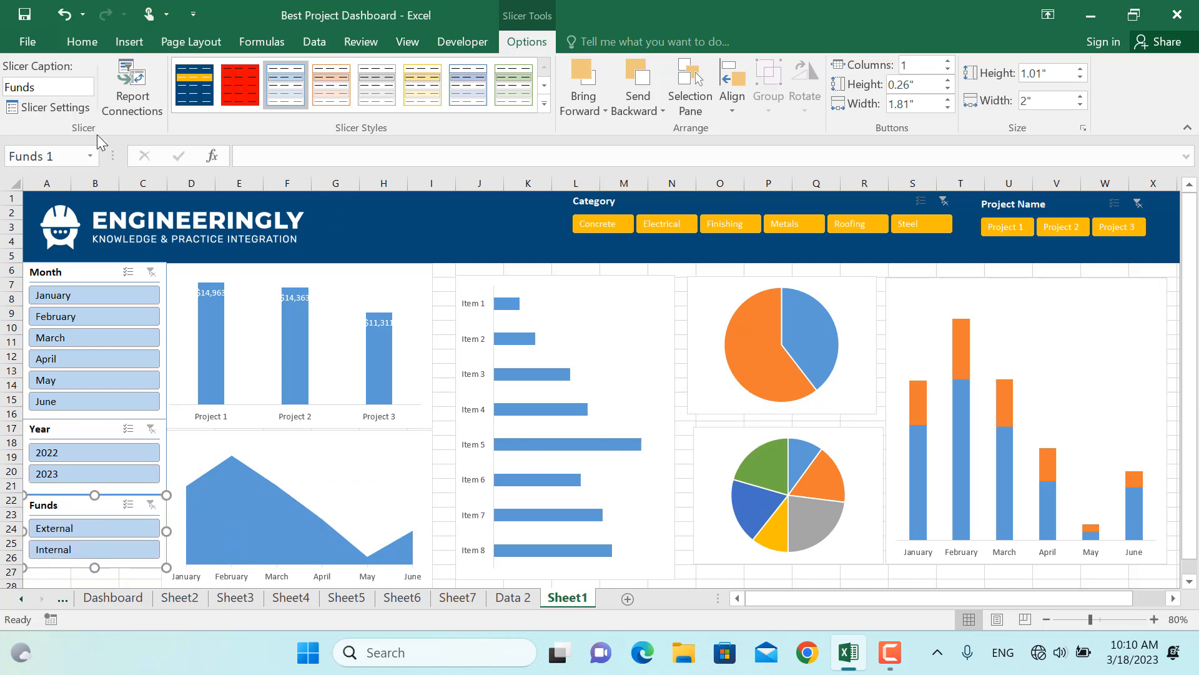
# Apply the dark blue custom slicer style to the Funds and Year slicers and filter the Month slicer to March
pyautogui.click(174, 78)
pyautogui.click(119, 430)
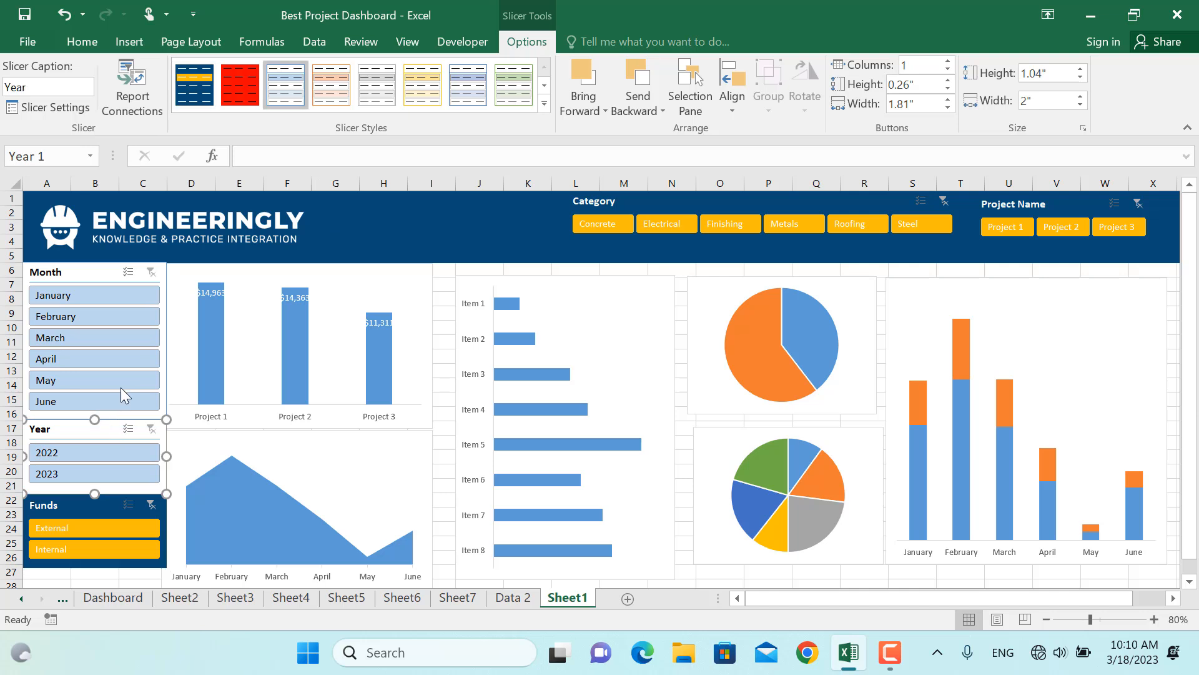
pyautogui.click(196, 76)
pyautogui.click(110, 338)
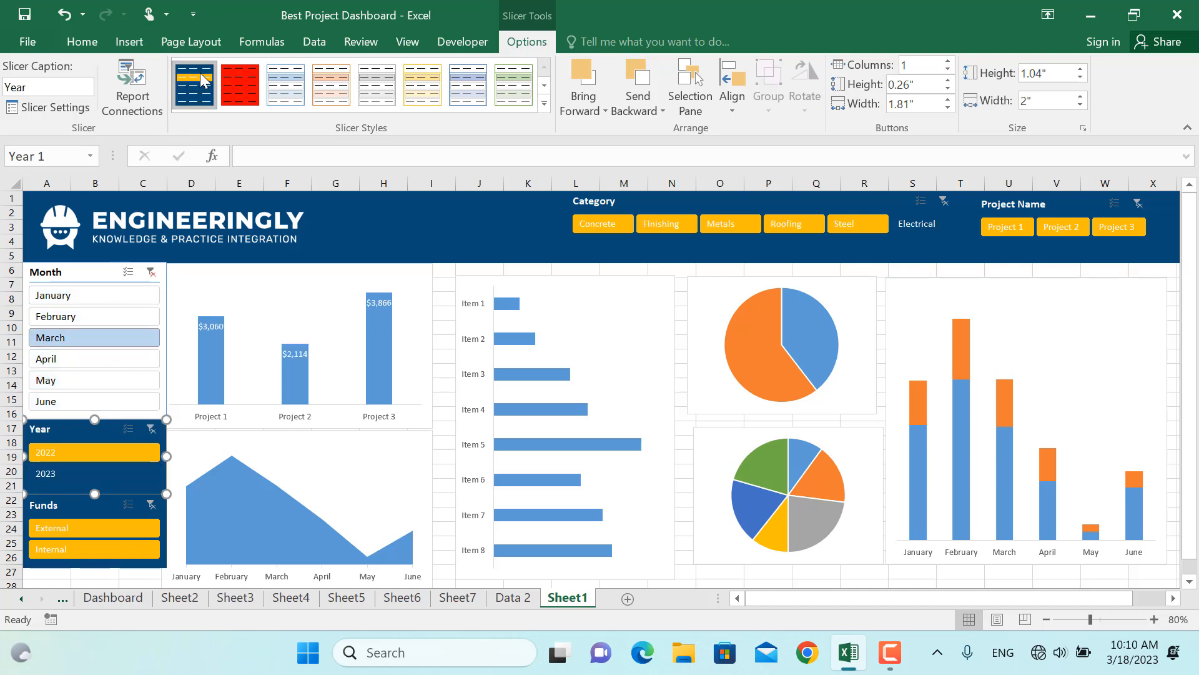
# Try filtering the slicers by March and Internal funds, then clear the Month, Year and Funds slicer filters
pyautogui.click(150, 272)
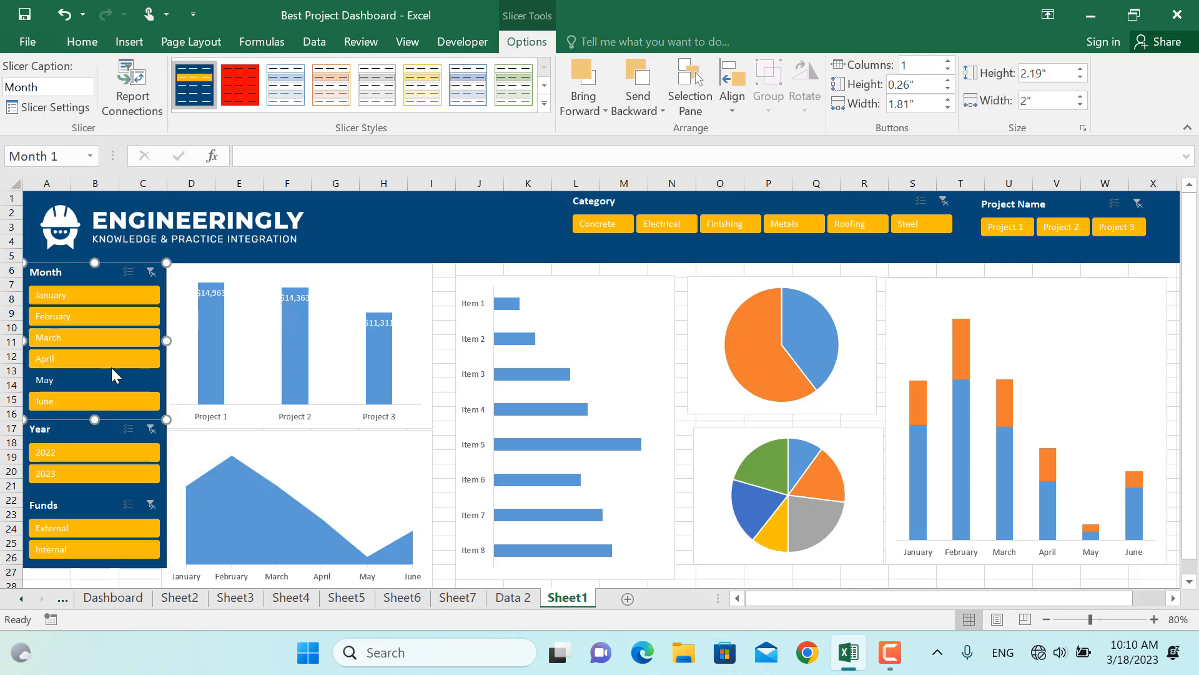
pyautogui.click(93, 336)
pyautogui.click(95, 339)
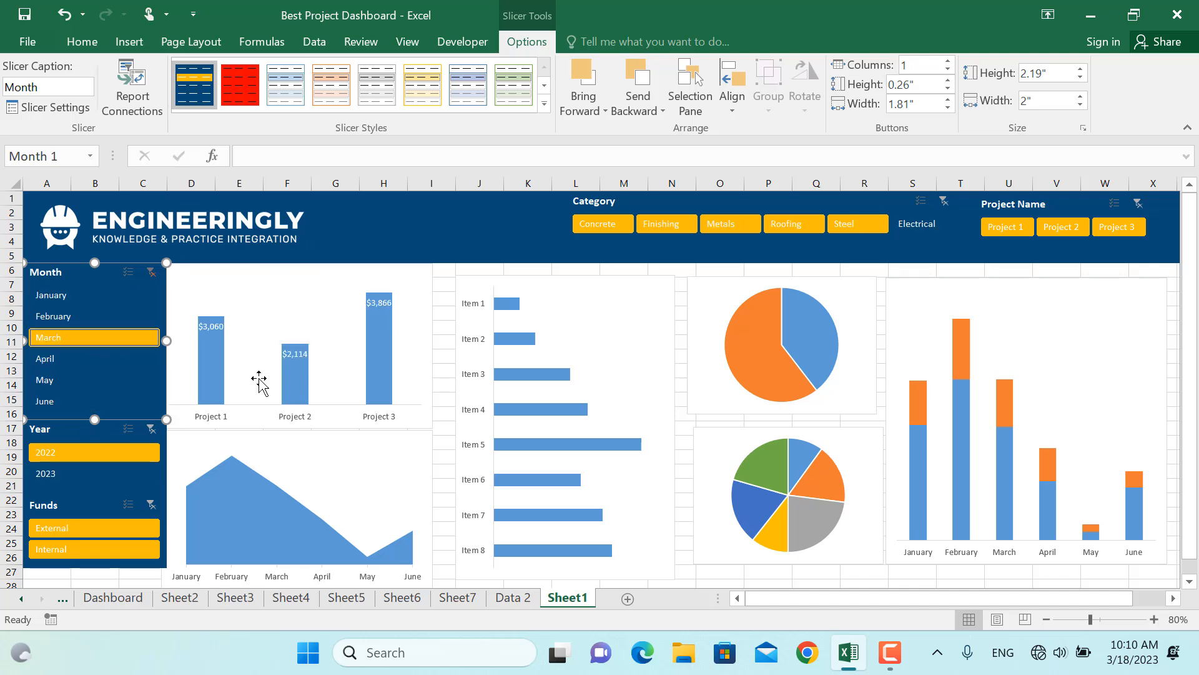
pyautogui.click(79, 544)
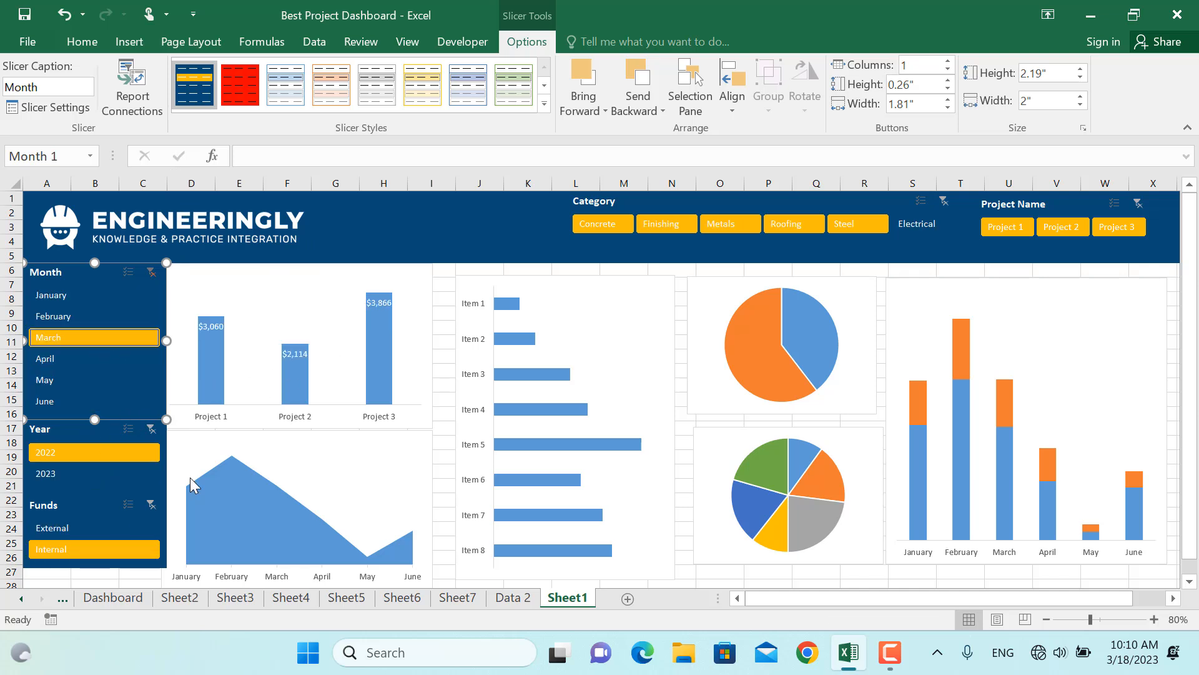
pyautogui.click(151, 273)
pyautogui.click(152, 428)
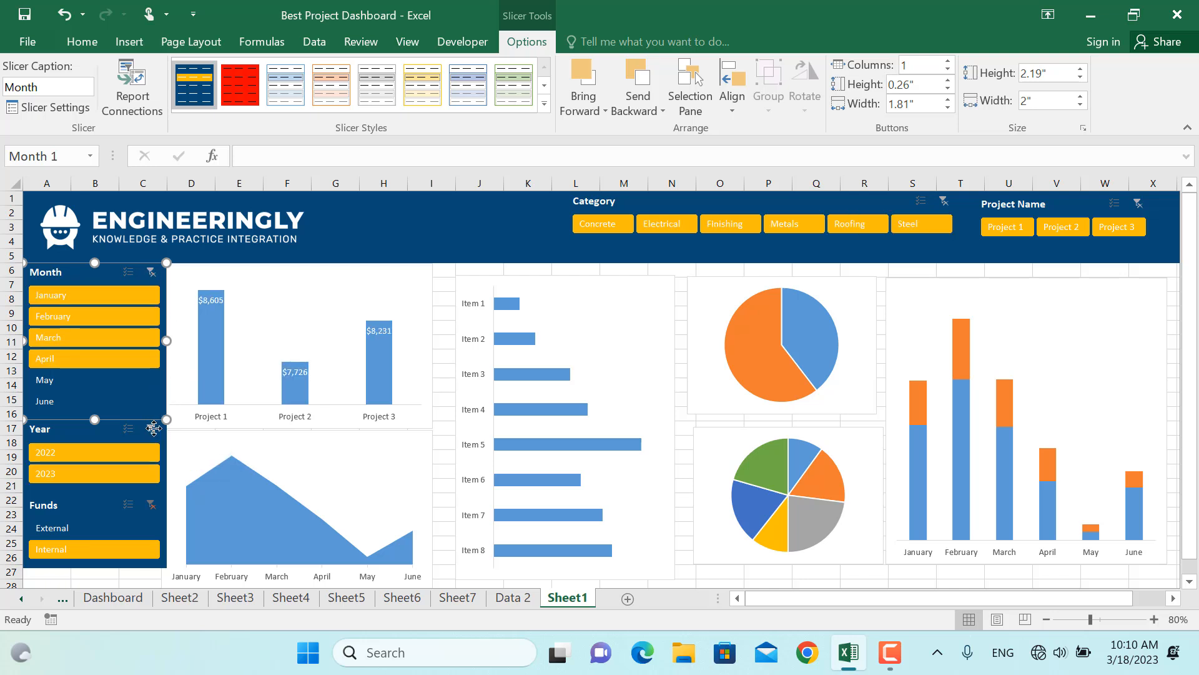
pyautogui.click(152, 505)
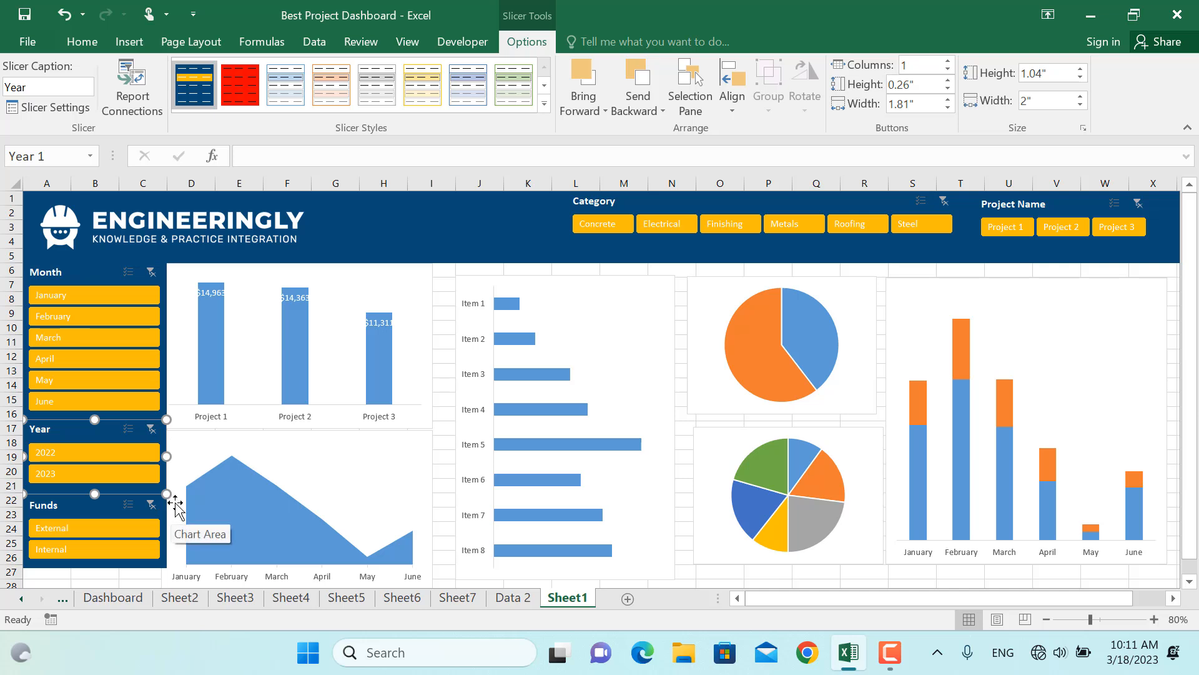
# Connect the Month slicer to all PivotTables, PivotTable1 through PivotTable6, via Report Connections
pyautogui.click(75, 274)
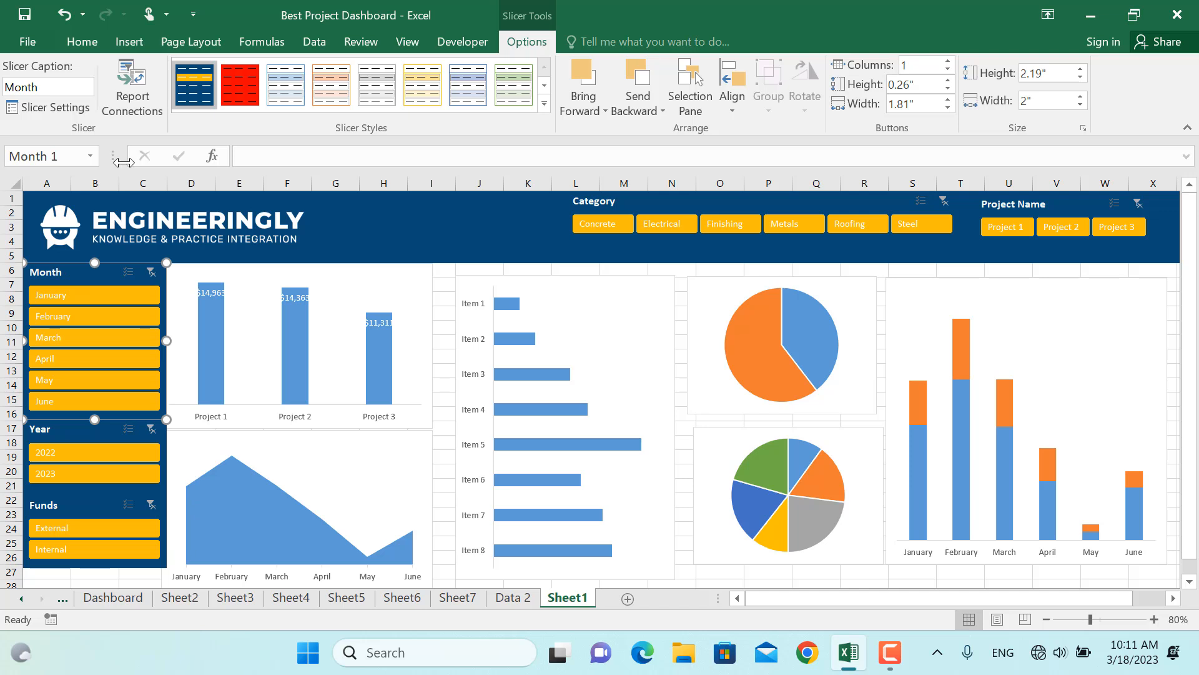
pyautogui.click(133, 107)
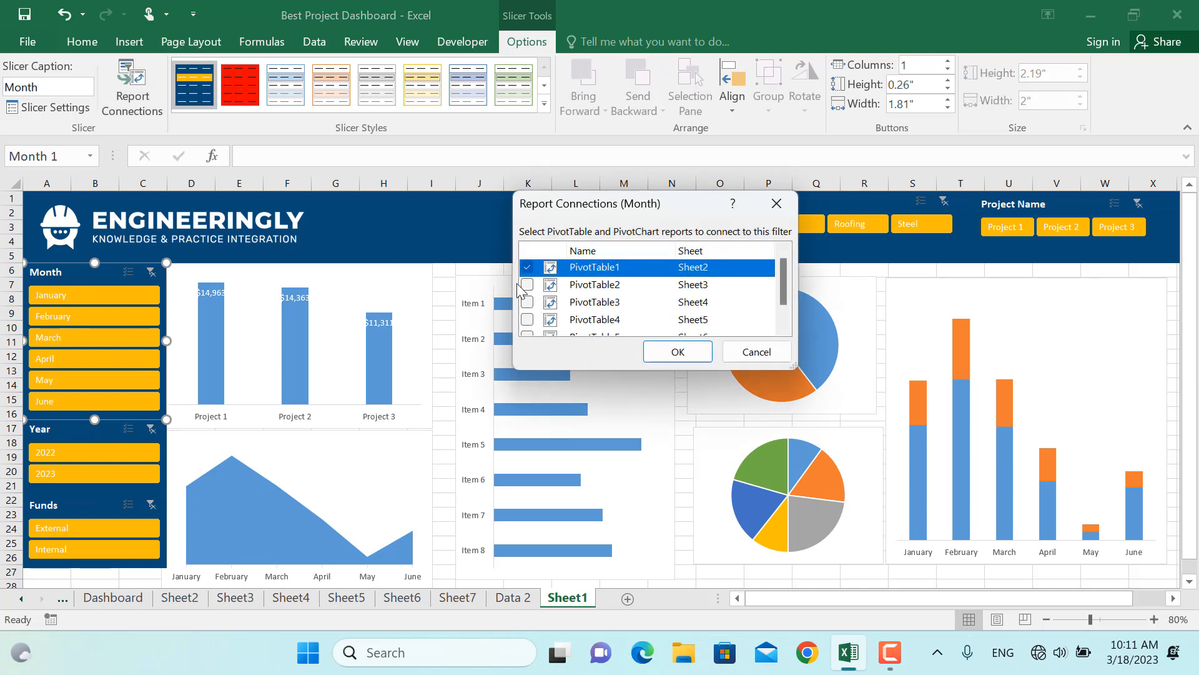
pyautogui.click(527, 285)
pyautogui.click(528, 302)
pyautogui.click(528, 319)
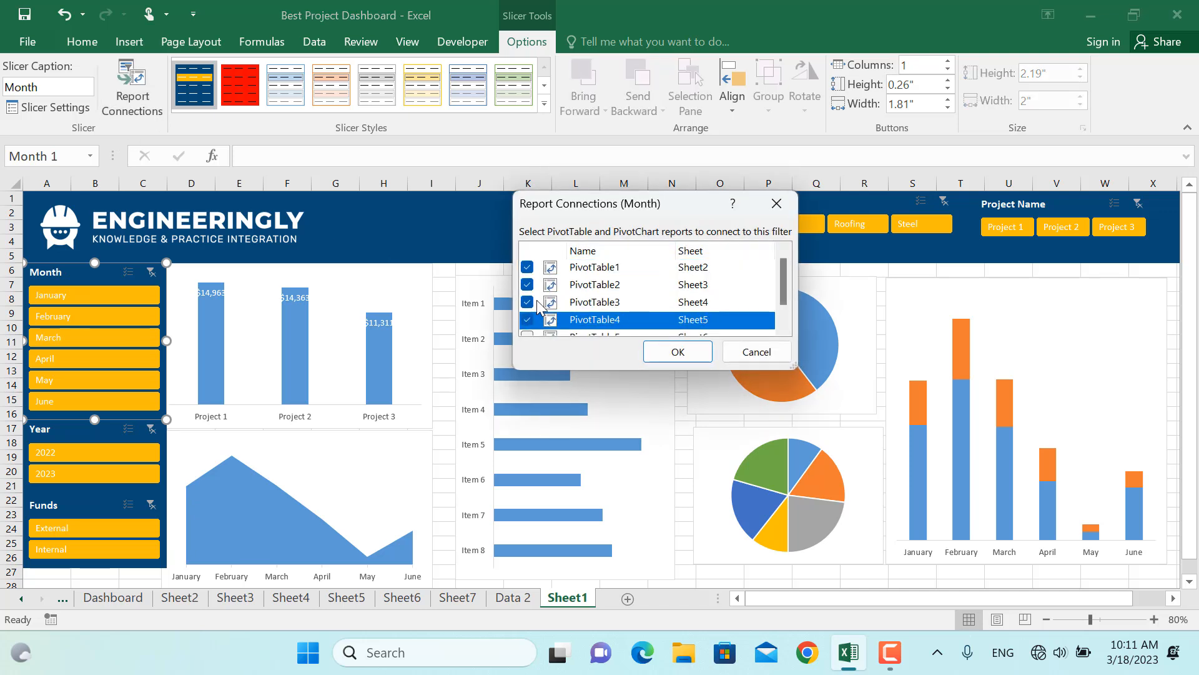
pyautogui.scroll(-1, 534, 309)
pyautogui.click(527, 308)
pyautogui.click(527, 326)
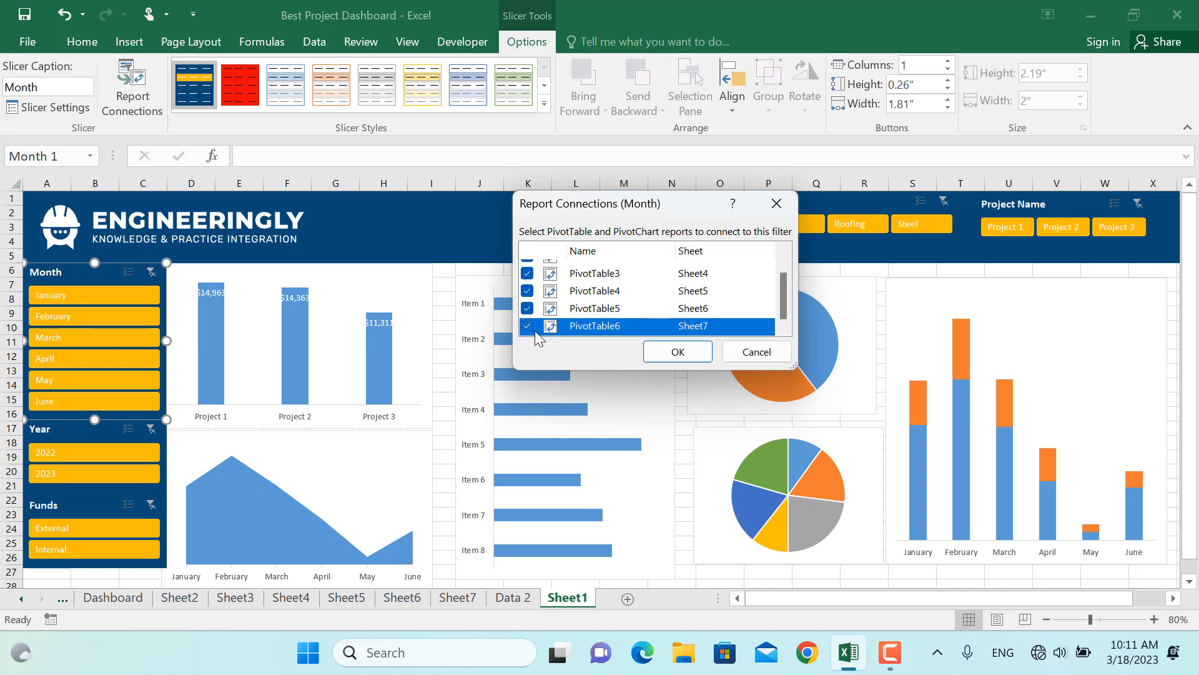
pyautogui.click(690, 349)
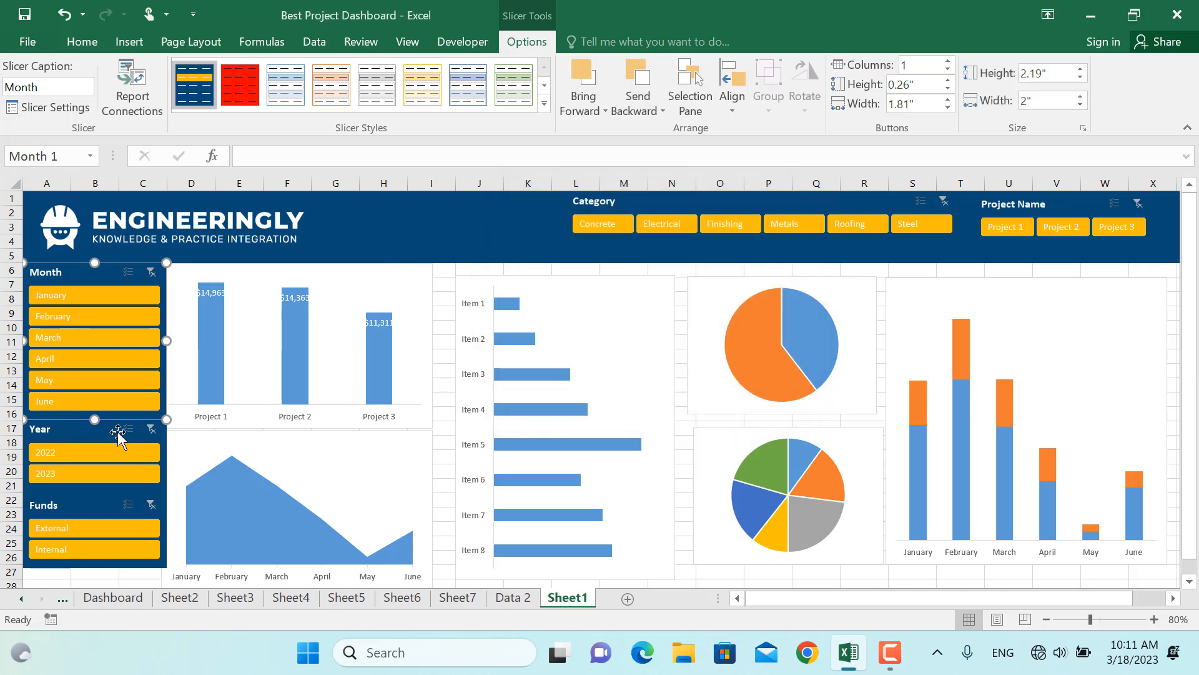
# Add the missing PivotTable report connection to the Year slicer so it controls all PivotTables
pyautogui.click(116, 435)
pyautogui.click(132, 93)
pyautogui.scroll(-2, 531, 307)
pyautogui.click(528, 325)
pyautogui.click(678, 352)
# Connect the Funds slicer to the two missing PivotTables via Report Connections
pyautogui.click(91, 505)
pyautogui.click(132, 94)
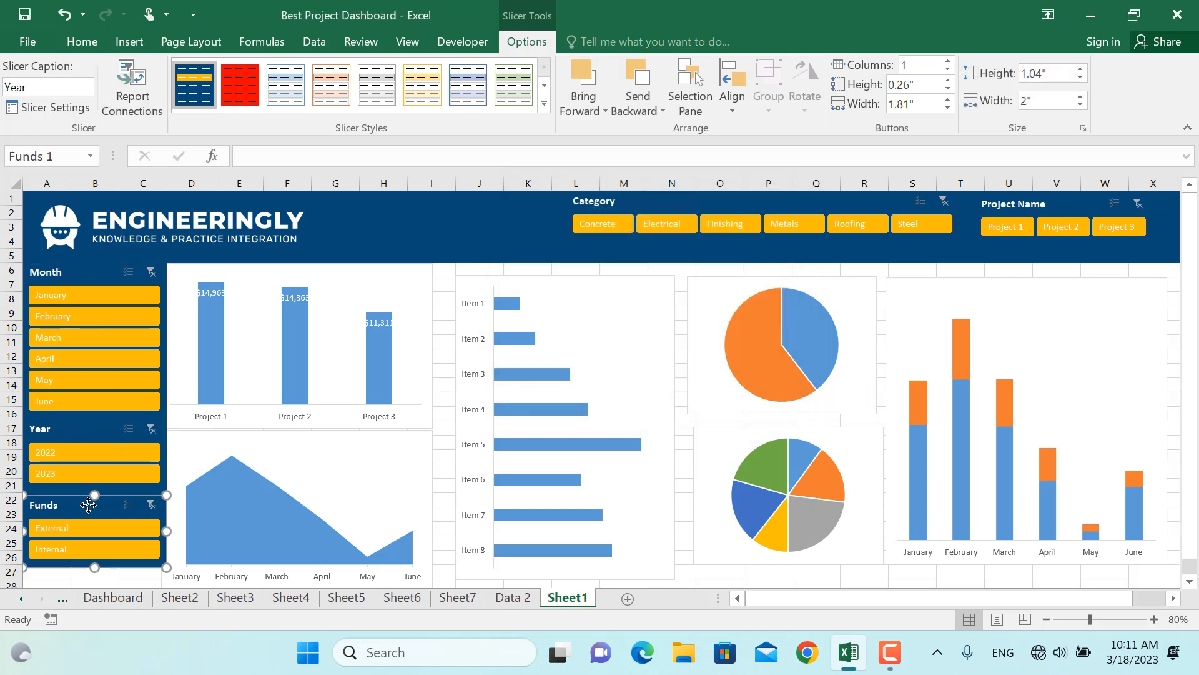
pyautogui.scroll(-2, 528, 291)
pyautogui.click(527, 291)
pyautogui.click(528, 326)
pyautogui.click(681, 351)
# Add the missing PivotTable report connection to the Category slicer
pyautogui.click(692, 231)
pyautogui.click(132, 93)
pyautogui.scroll(-2, 529, 290)
pyautogui.click(527, 290)
pyautogui.click(681, 351)
# Add the missing PivotTable report connection to the Project Name slicer
pyautogui.click(1012, 204)
pyautogui.click(82, 41)
pyautogui.click(526, 41)
pyautogui.click(132, 93)
pyautogui.scroll(-2, 529, 291)
pyautogui.click(528, 326)
pyautogui.click(677, 350)
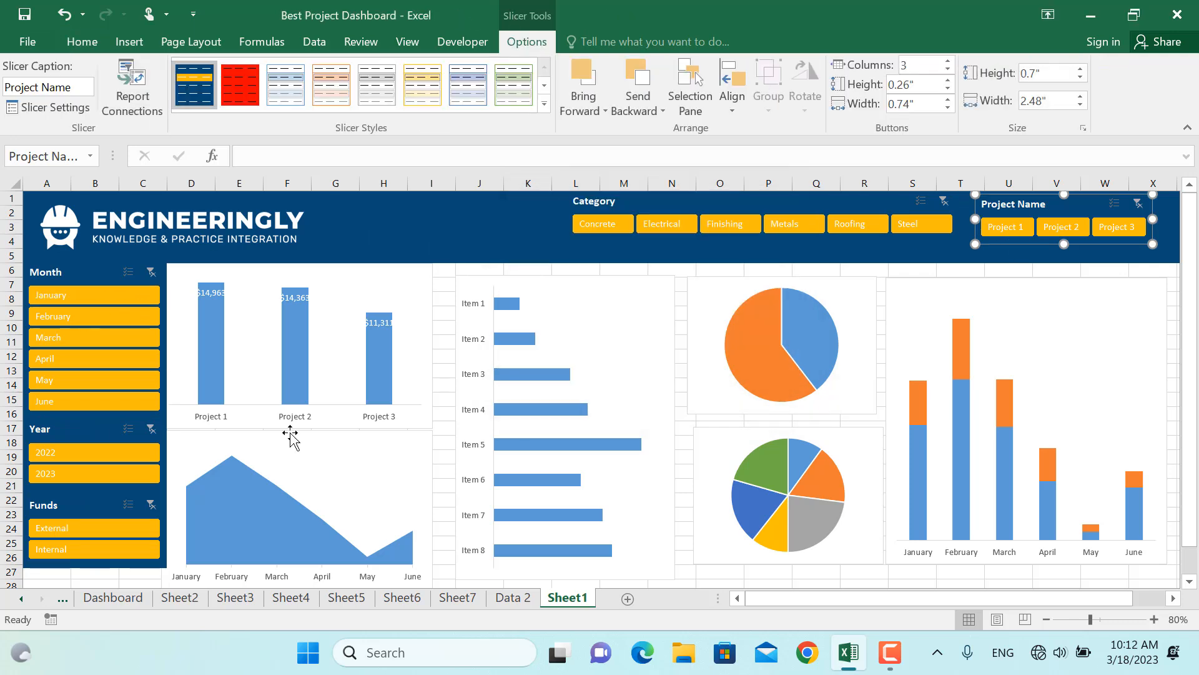
# Test the Month slicer by selecting January, February and March, then clear its filter
pyautogui.click(100, 295)
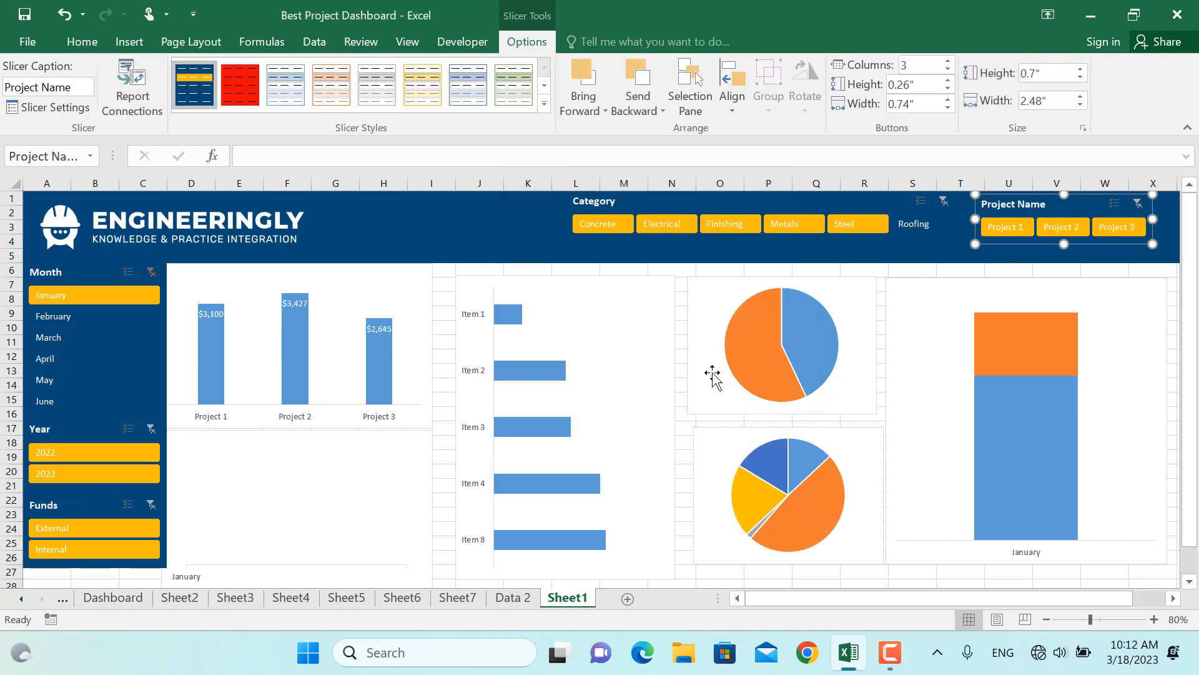
pyautogui.keyDown('ctrl'); pyautogui.click(75, 313); pyautogui.keyUp('ctrl')
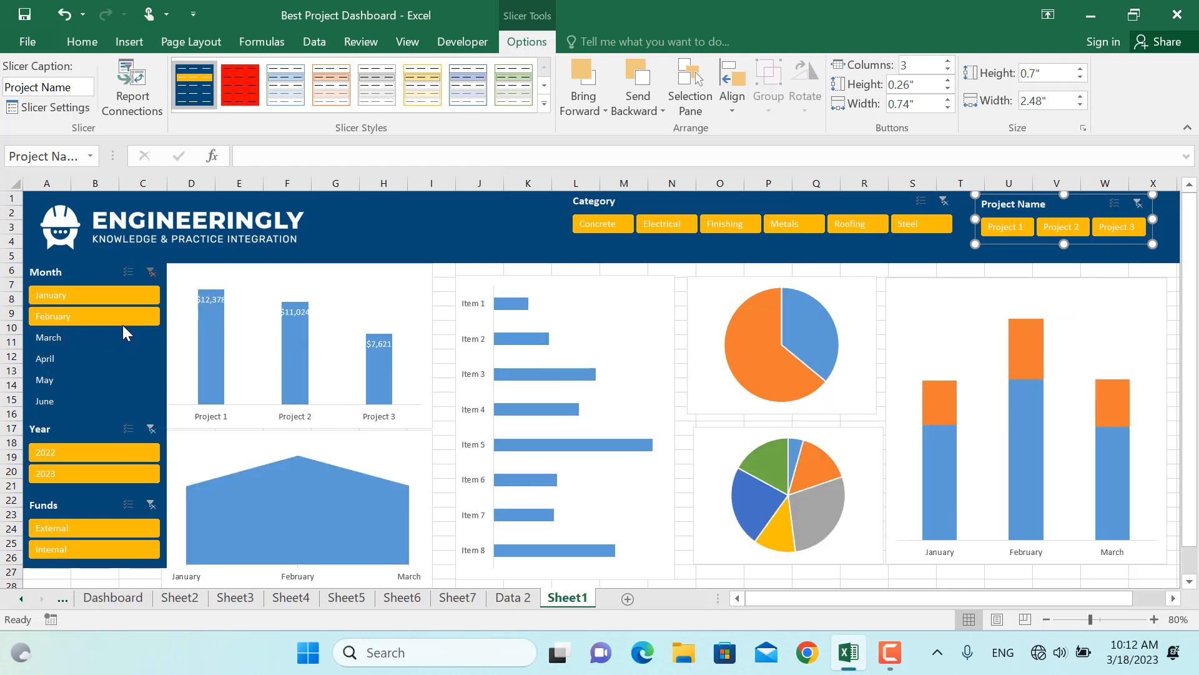
pyautogui.keyDown('ctrl'); pyautogui.click(113, 336); pyautogui.keyUp('ctrl')
pyautogui.click(154, 272)
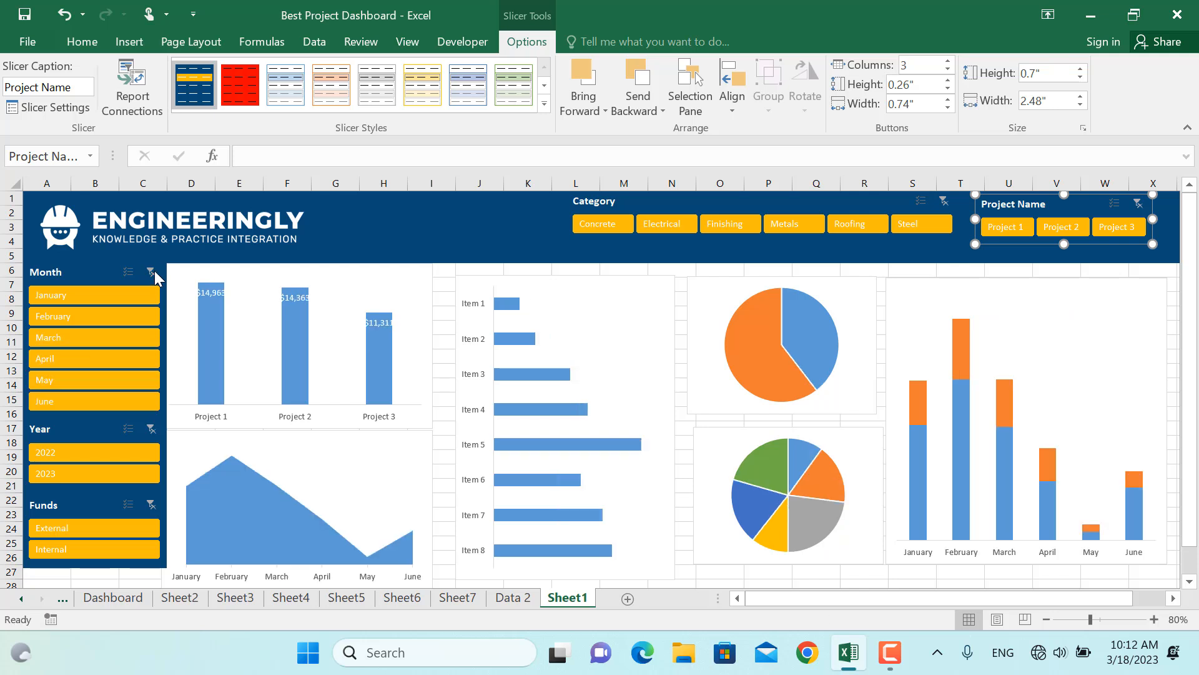